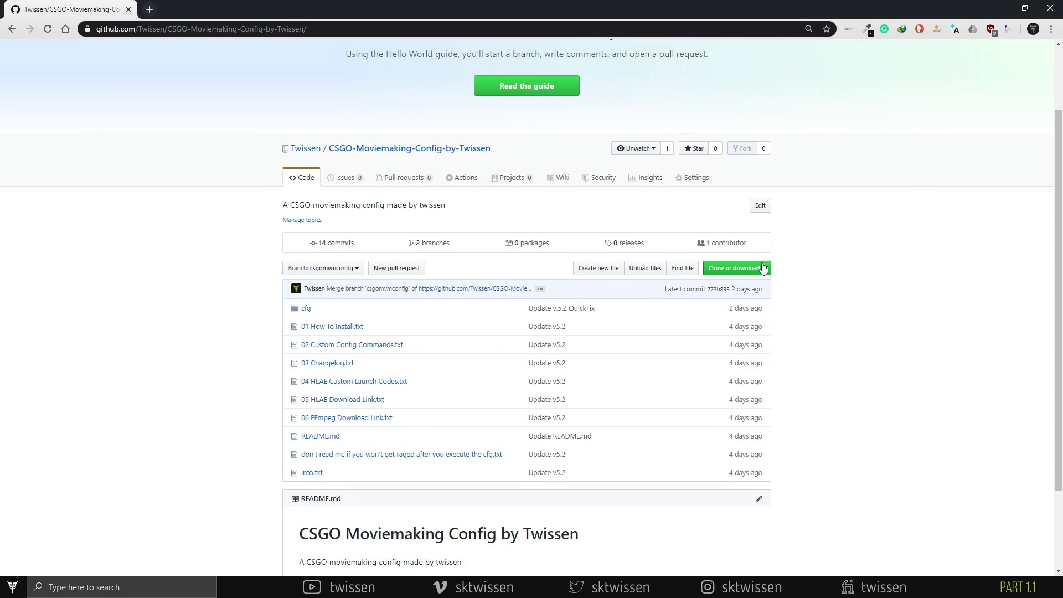
Download the moviemaking config repository as a ZIP from GitHub and open it in WinRAR.
left_click(736, 268)
left_click(725, 350)
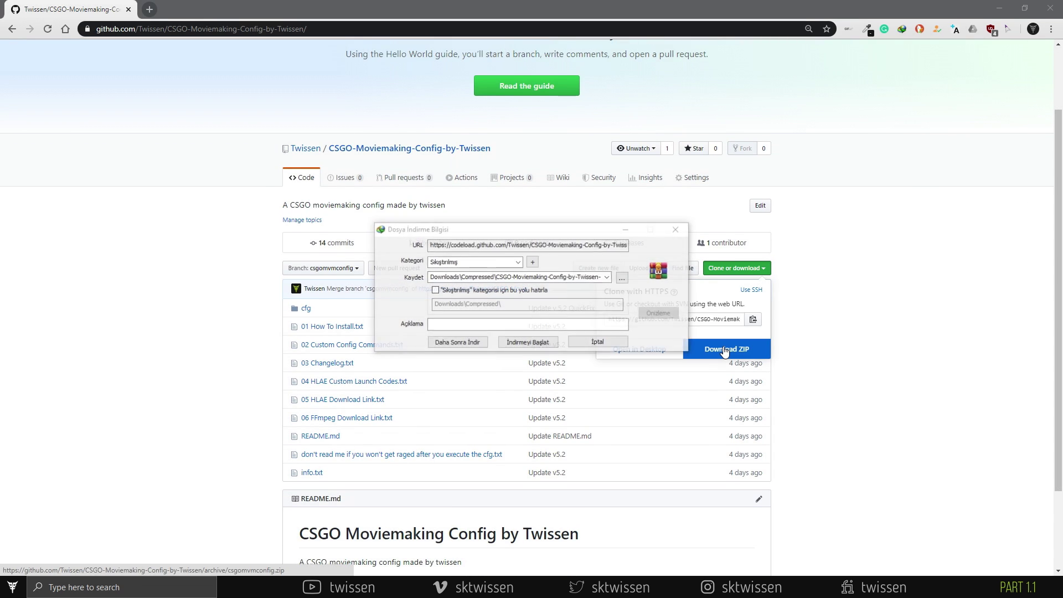
left_click(525, 340)
left_click(469, 327)
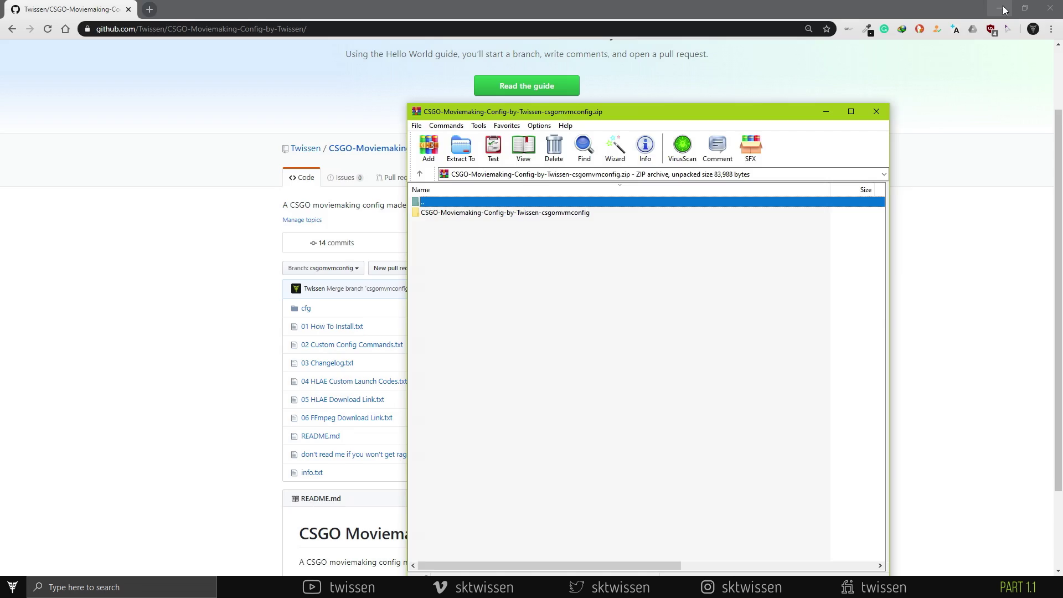
Put the config folder on the desktop and open the HLAE URL in 05 HLAE Download Link.txt.
left_click(999, 9)
left_click(875, 112)
left_click_drag(356, 130, 398, 241)
double_click(398, 241)
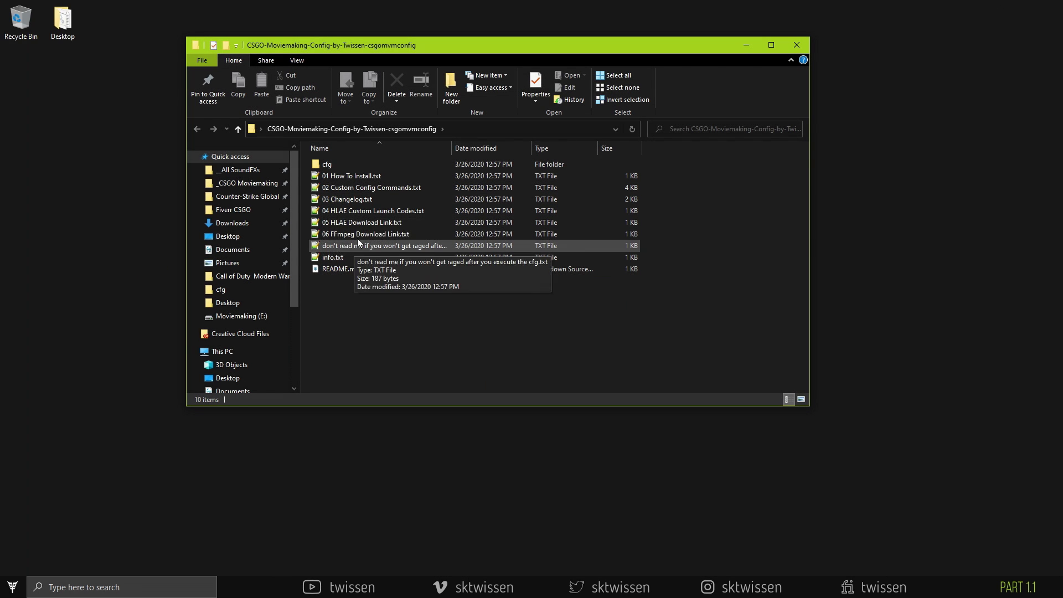
double_click(364, 224)
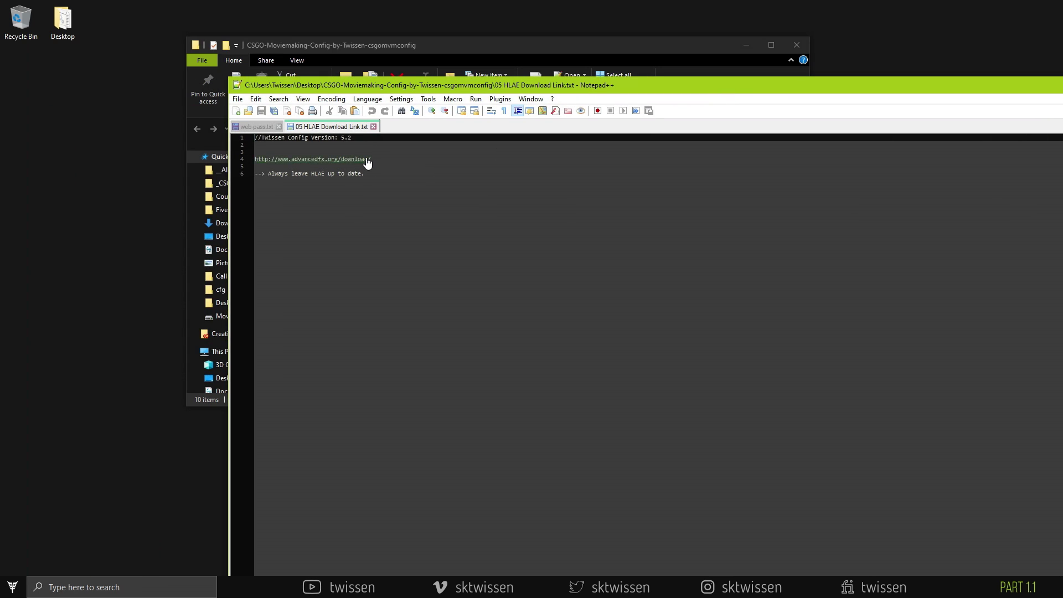
left_click(367, 160)
Download hlae_2_91_3_1.zip from the HLAE 2.91.3 release page and open it.
double_click(372, 159)
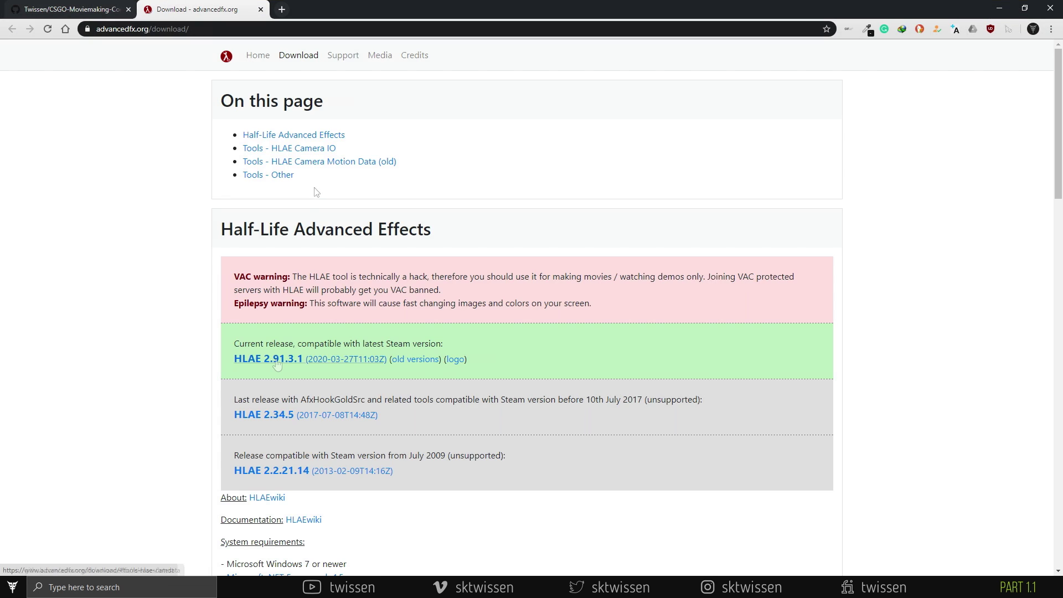
left_click(261, 417)
scroll(1062, 280, "down", 5)
left_click(416, 388)
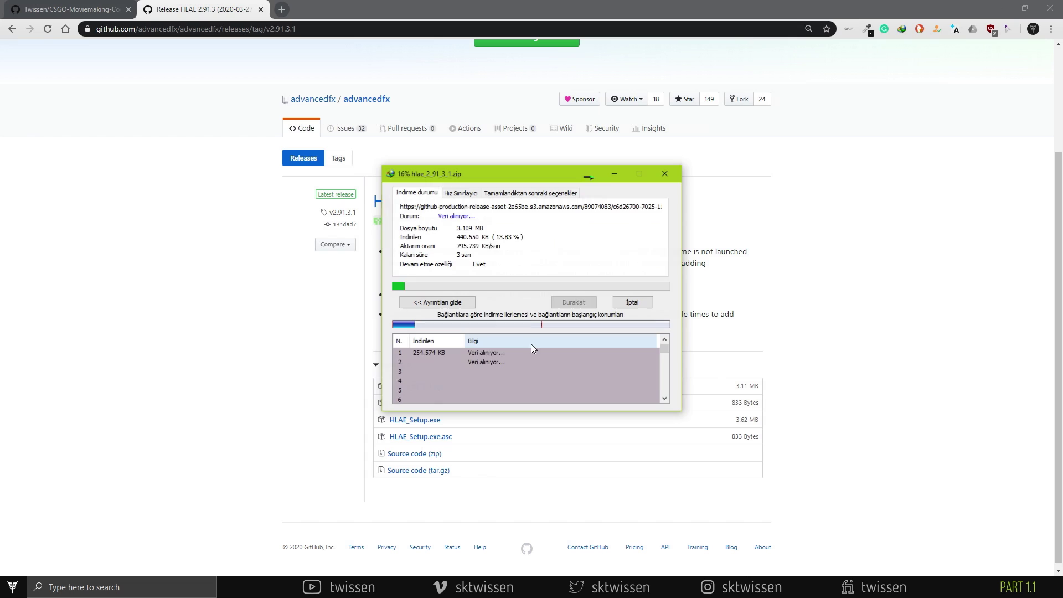
left_click(437, 327)
Extract all HLAE files into a new desktop HLAE folder, then open 06 FFmpeg Download Link.txt.
left_click(999, 8)
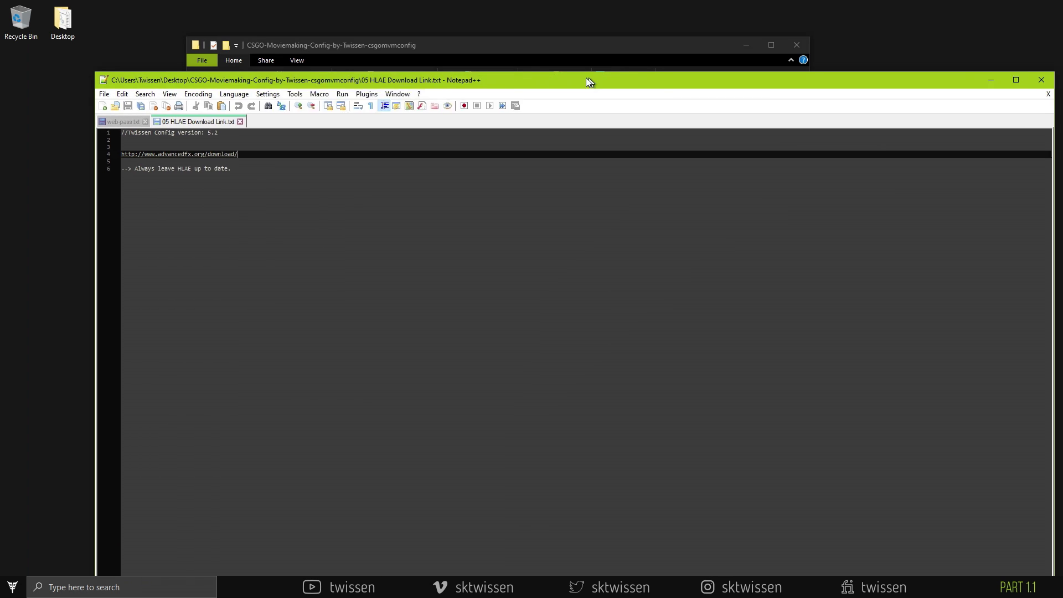
left_click(586, 77)
right_click(313, 224)
left_click(468, 356)
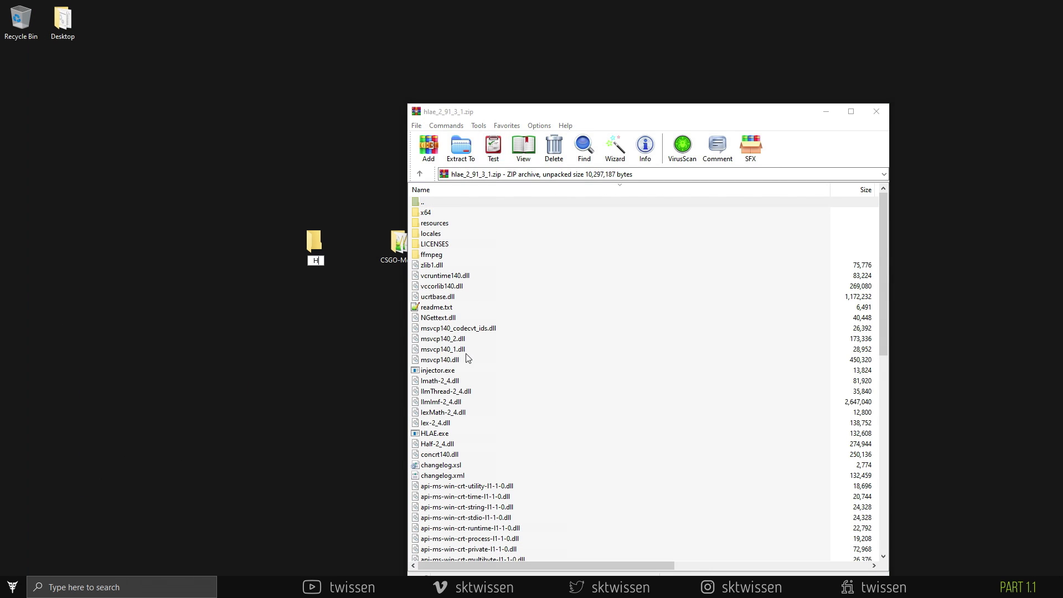
key("ctrl+a")
left_click_drag(506, 347, 315, 244)
key("Escape")
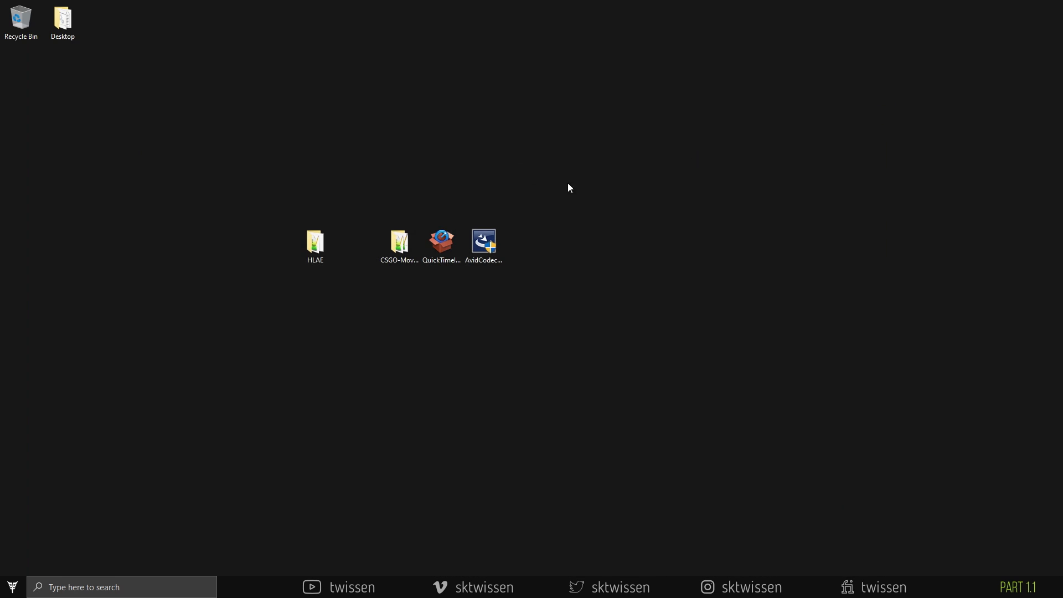
double_click(398, 242)
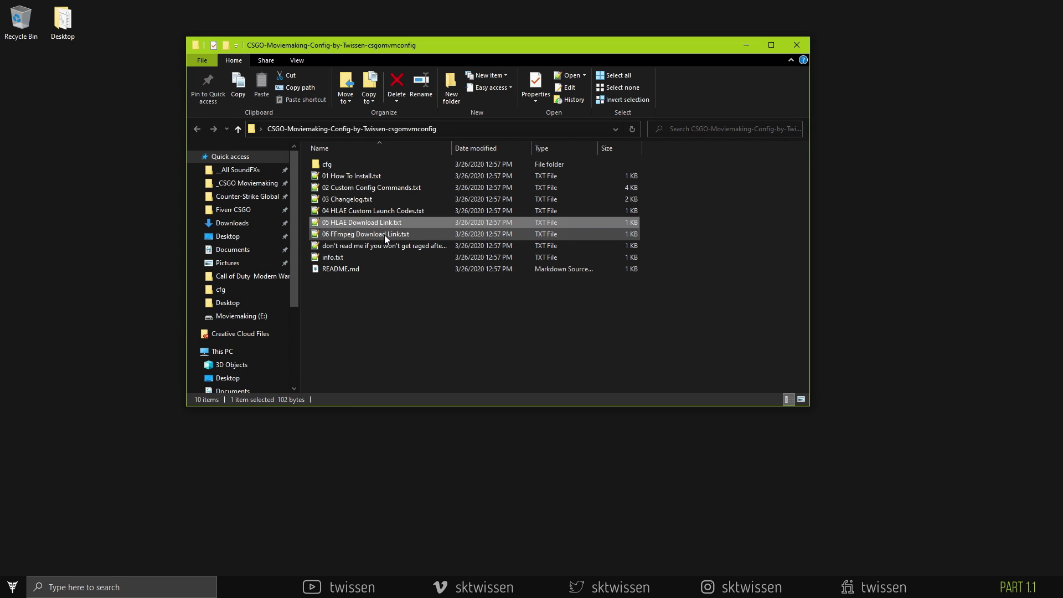
double_click(384, 235)
Download the Windows 64-bit static FFmpeg build and open the zip in WinRAR.
double_click(123, 159)
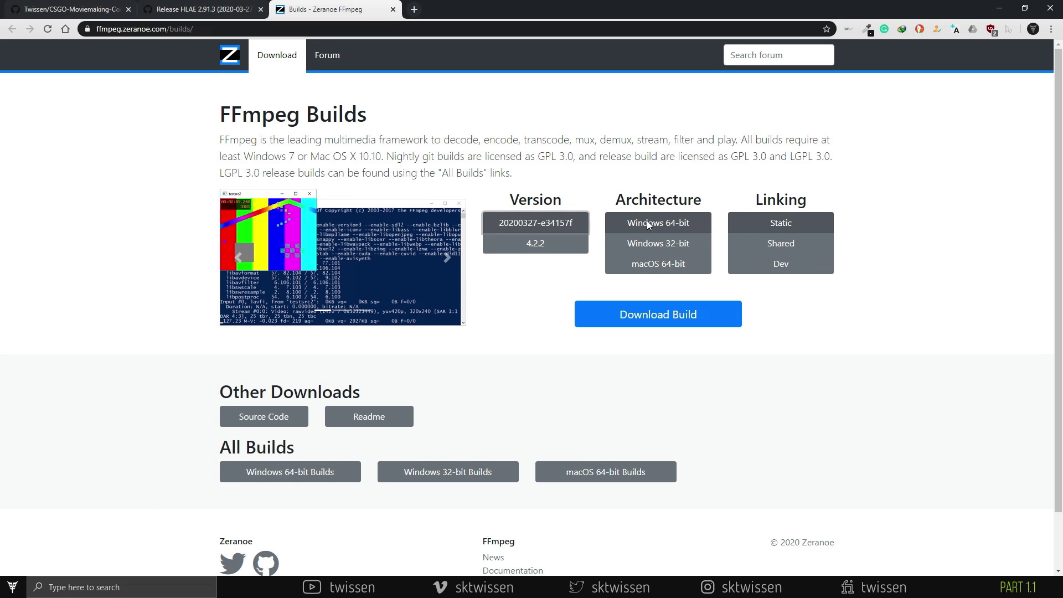
left_click(679, 308)
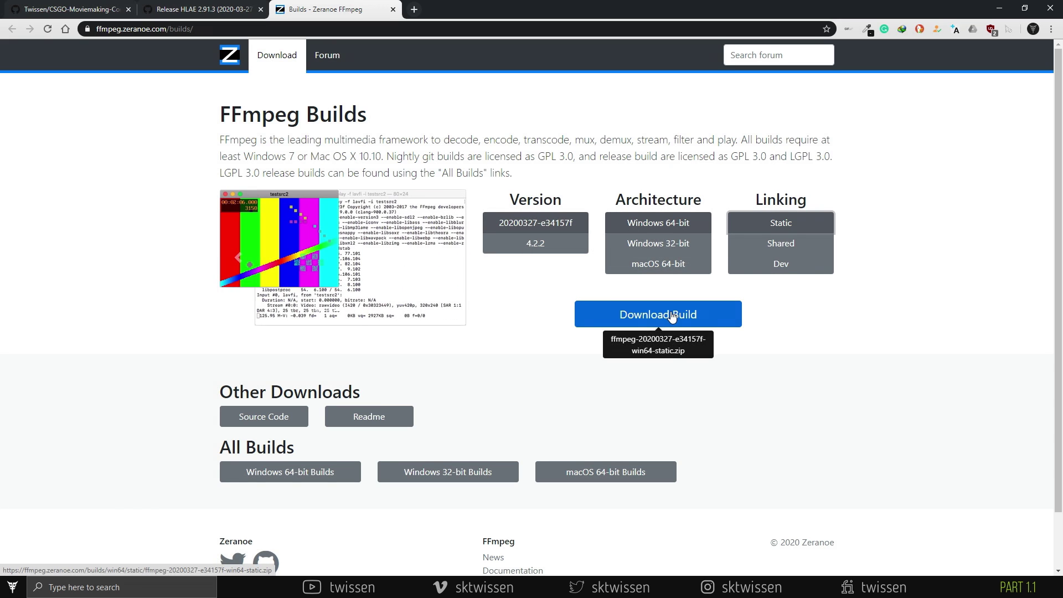
left_click(547, 342)
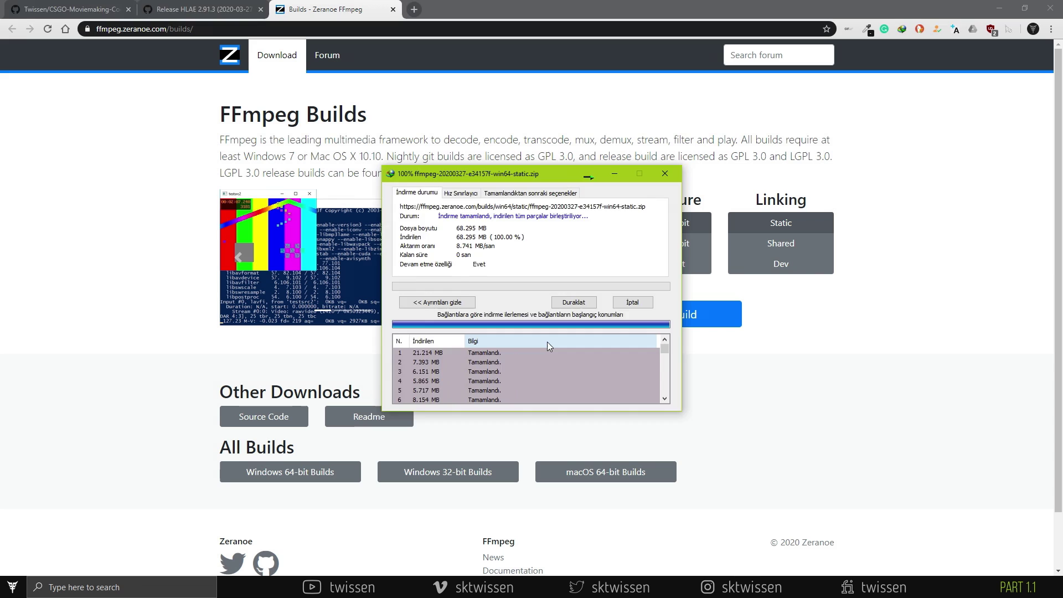
left_click(437, 331)
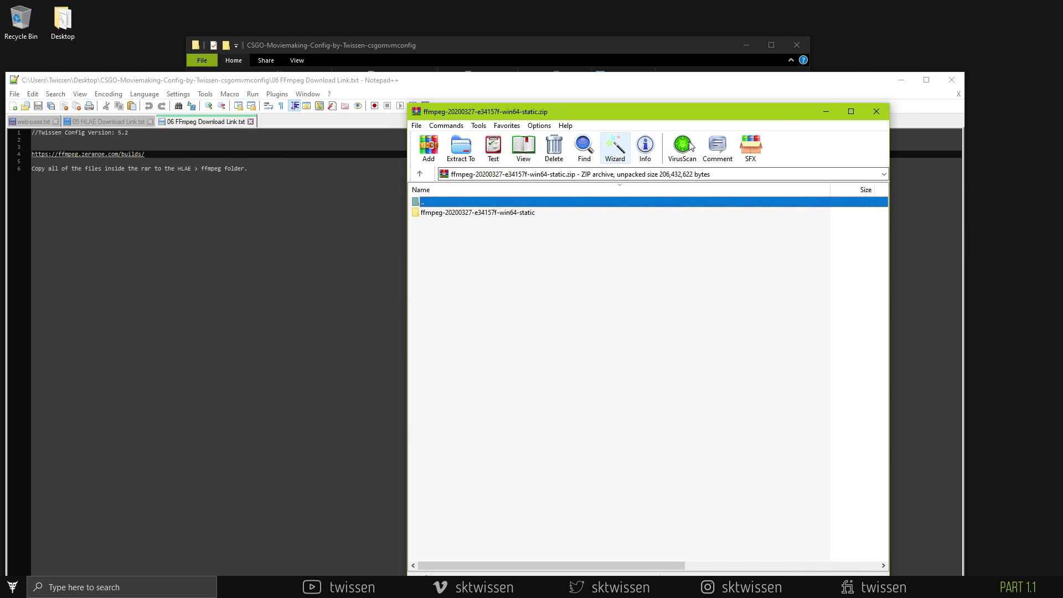
Close the text editor and config folder, then open the ffmpeg folder inside HLAE.
left_click(951, 80)
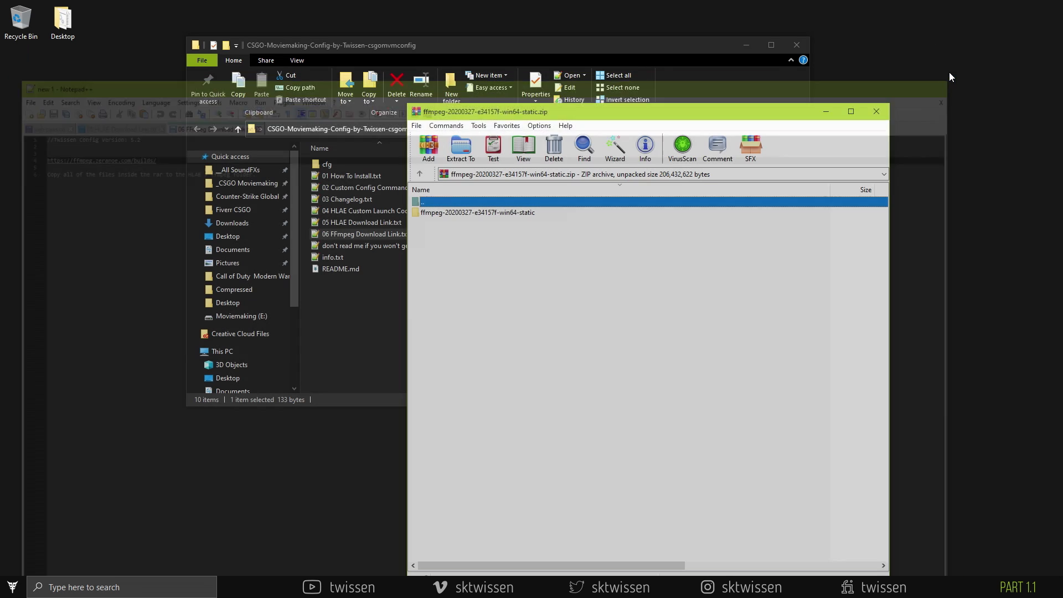
left_click(797, 45)
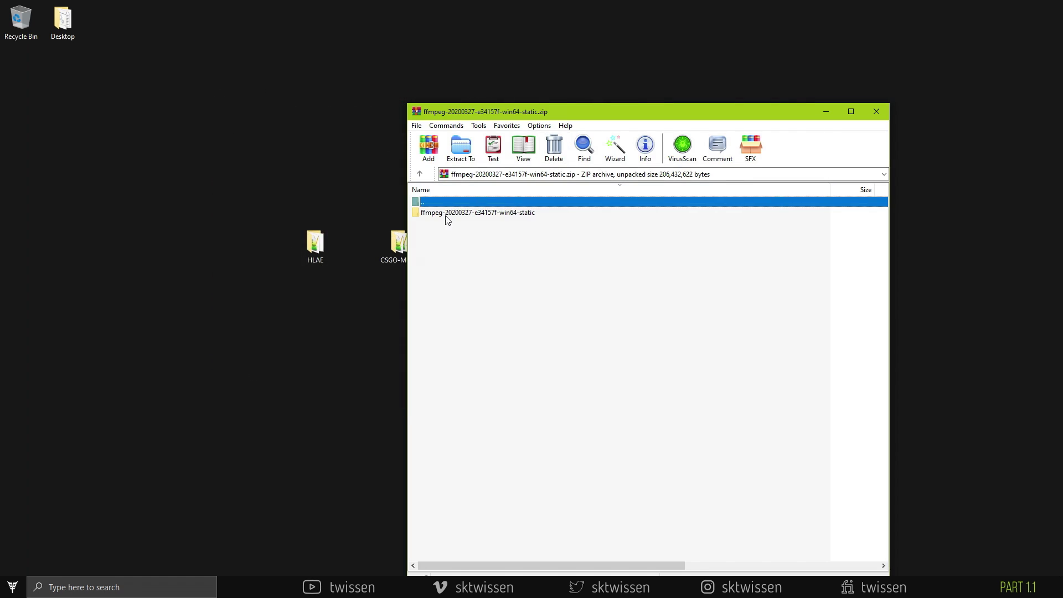
double_click(317, 242)
left_click_drag(452, 52, 252, 57)
double_click(160, 173)
Extract the build's bin, doc, presets and text files into HLAE\ffmpeg, then close the windows.
left_click_drag(664, 116, 882, 62)
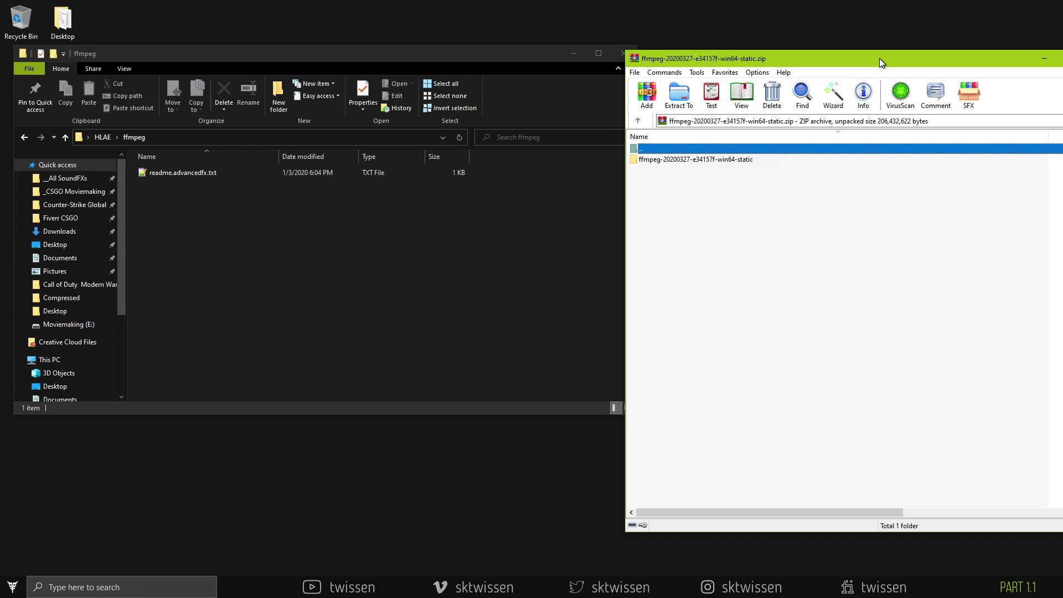
double_click(644, 161)
left_click_drag(657, 281, 654, 159)
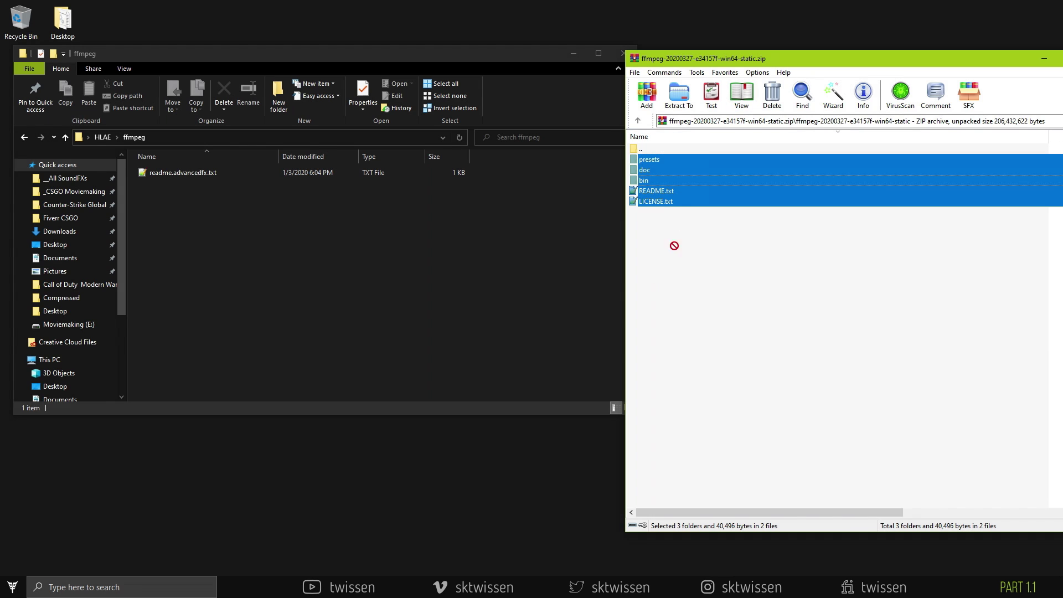
left_click_drag(673, 245, 468, 298)
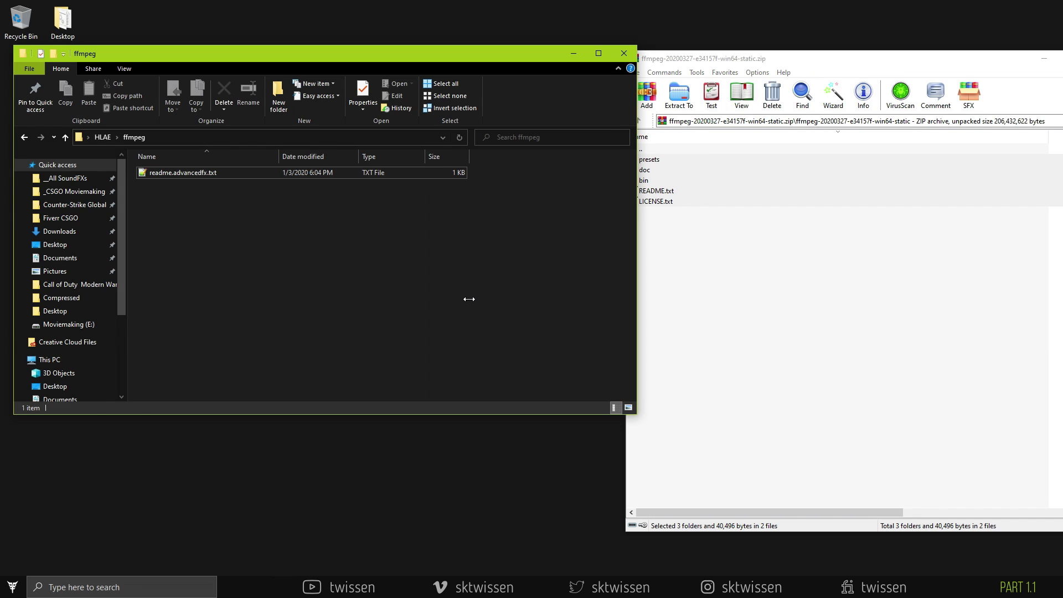
left_click(624, 53)
left_click_drag(909, 54, 587, 60)
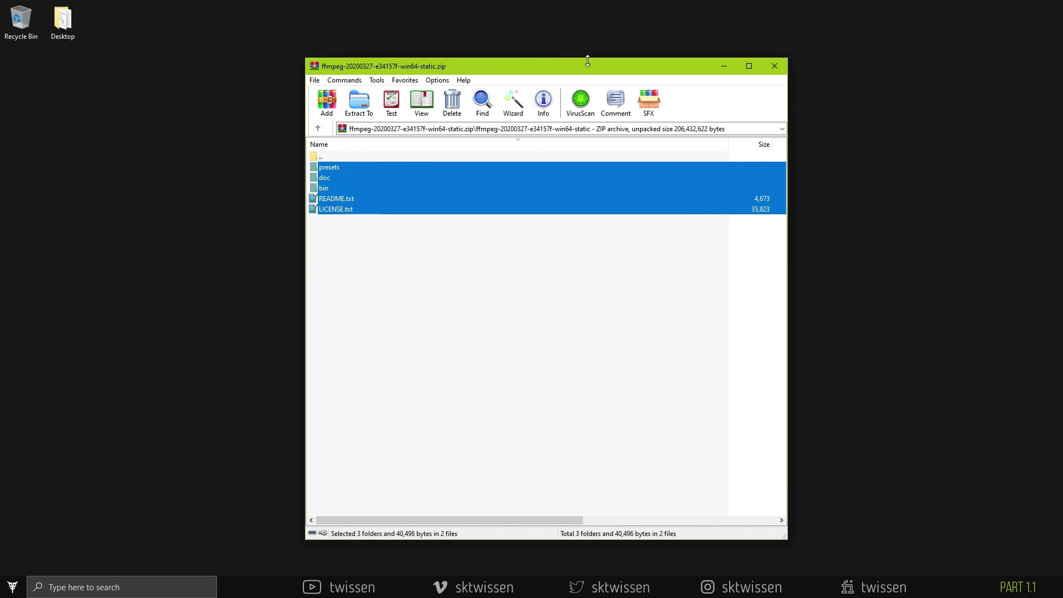
left_click(773, 66)
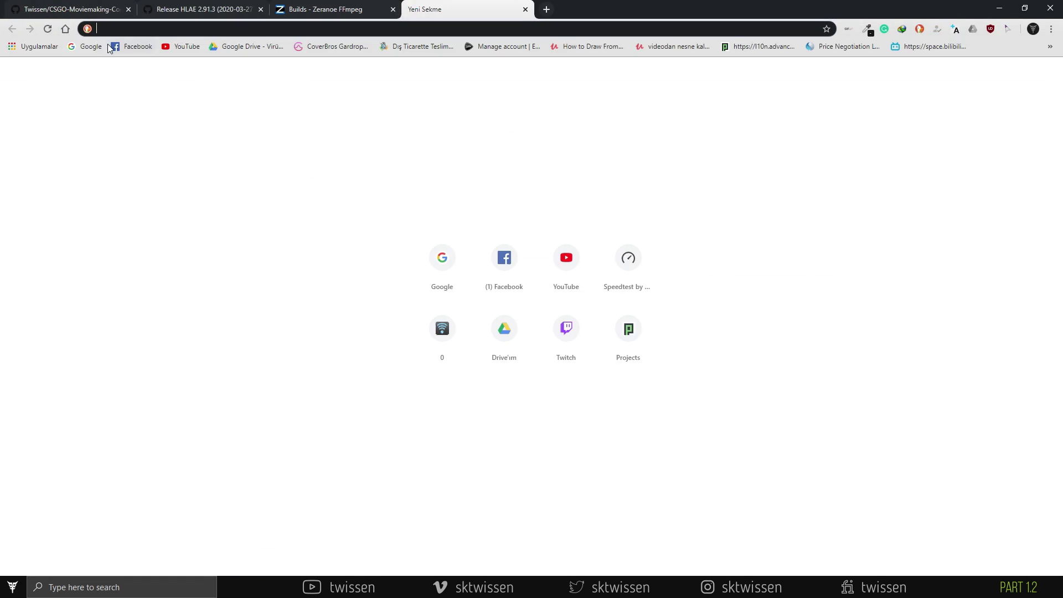
Search the web for 'k-lite mega codec pack' and open the Codec Guide K-Lite Mega page.
type("k-lite mega")
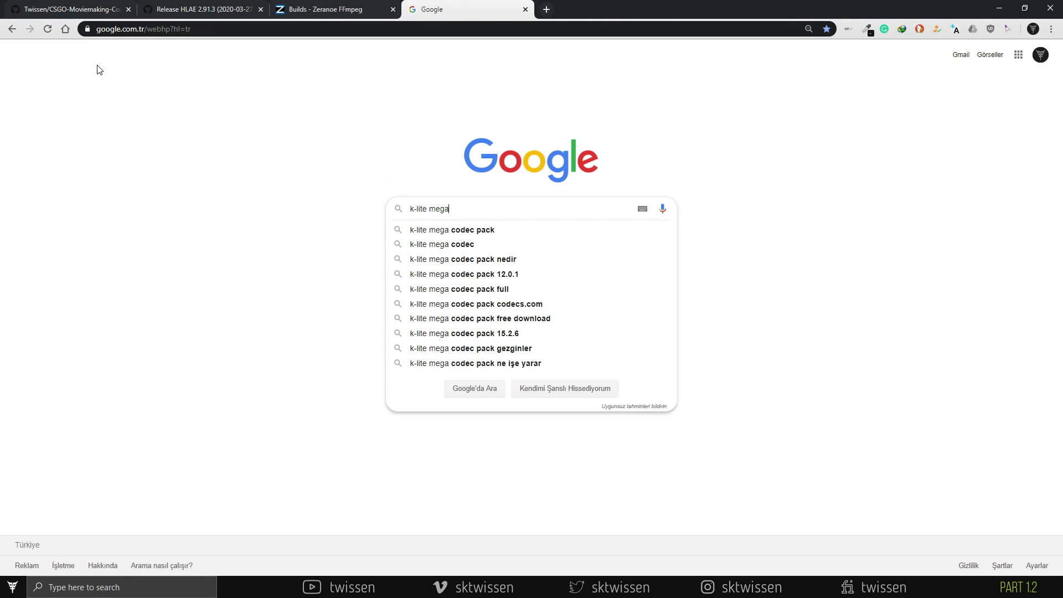
type(" codec pack")
key("Return")
left_click(164, 143)
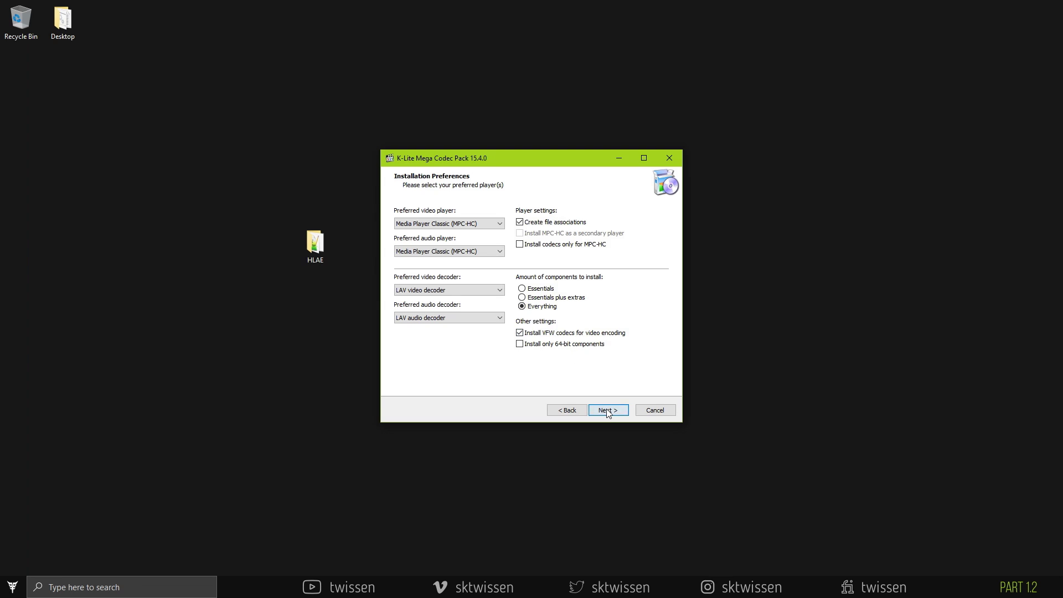
Install the K-Lite Mega Codec Pack, keeping all default options and file associations.
left_click(607, 410)
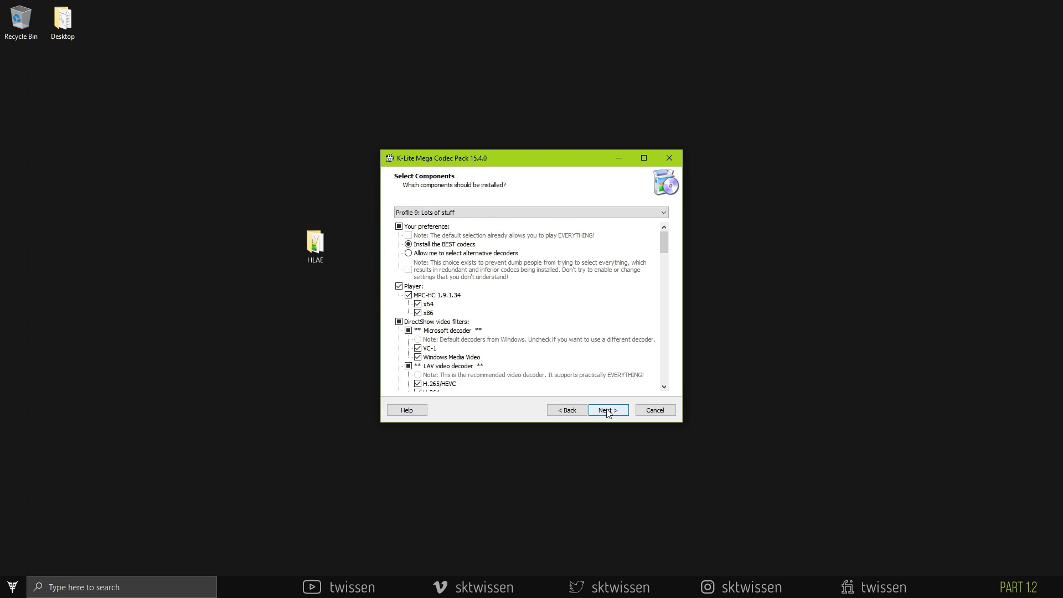
left_click(607, 411)
key("Return")
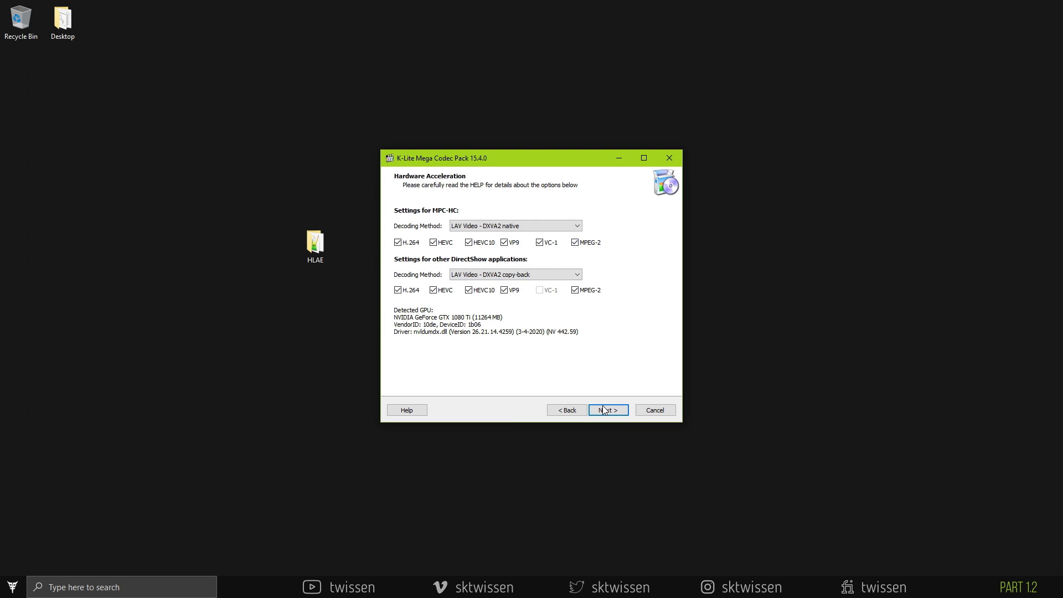
left_click(608, 410)
left_click(607, 411)
left_click(607, 410)
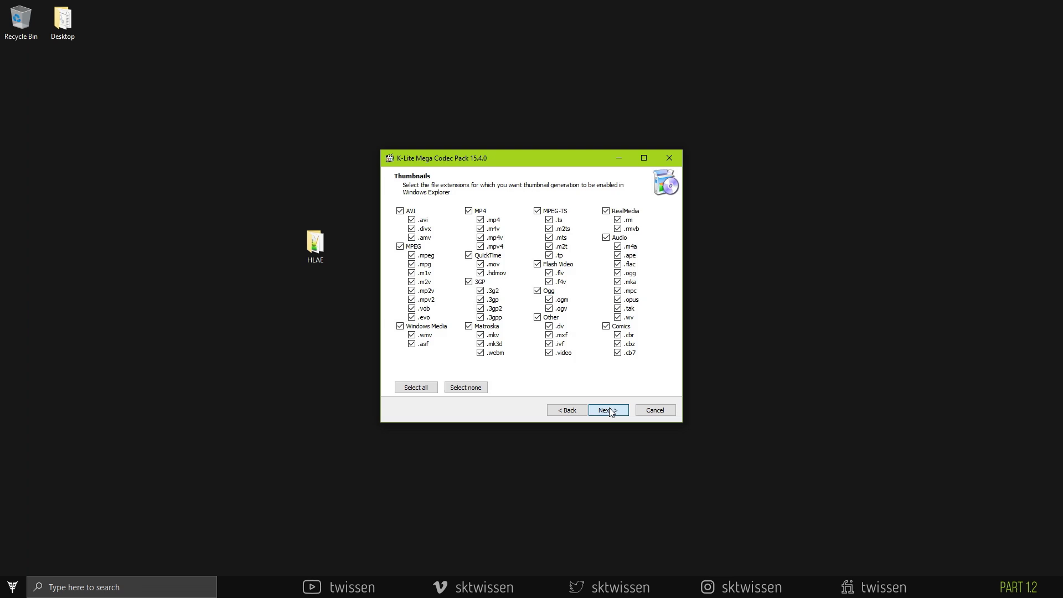
left_click(607, 411)
left_click(607, 410)
Accept the QuickTime license, install to the default folder, finish, and decline the upgrade offer.
left_click(589, 374)
left_click(589, 381)
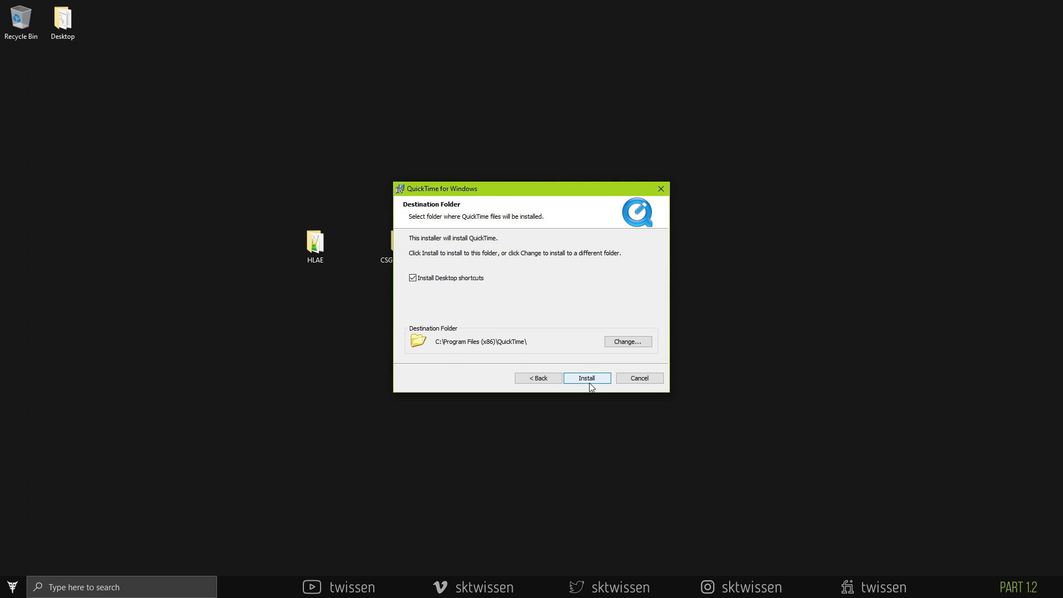
left_click(589, 381)
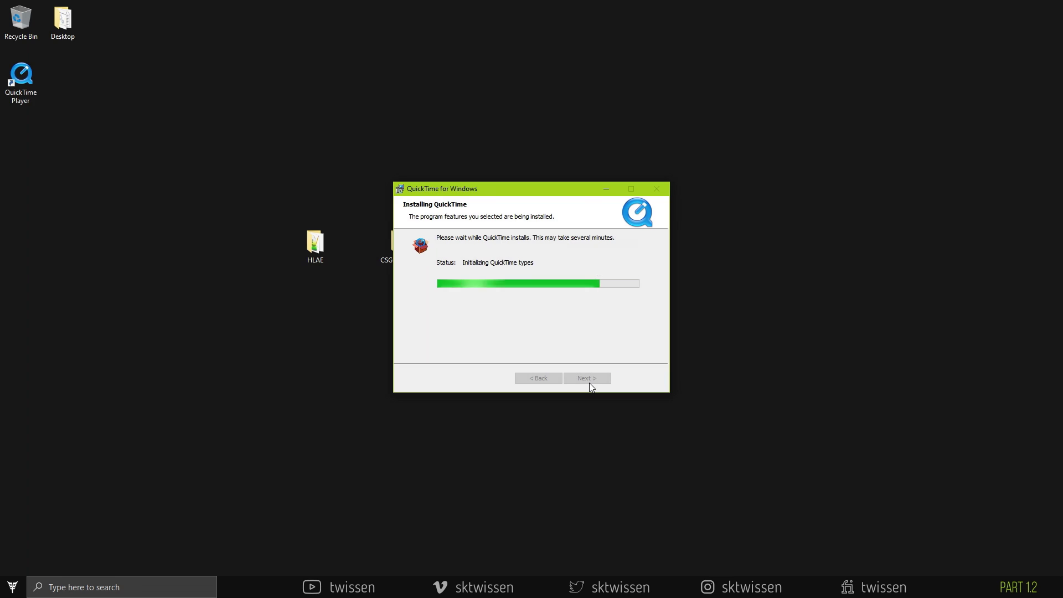
left_click(589, 382)
left_click(642, 382)
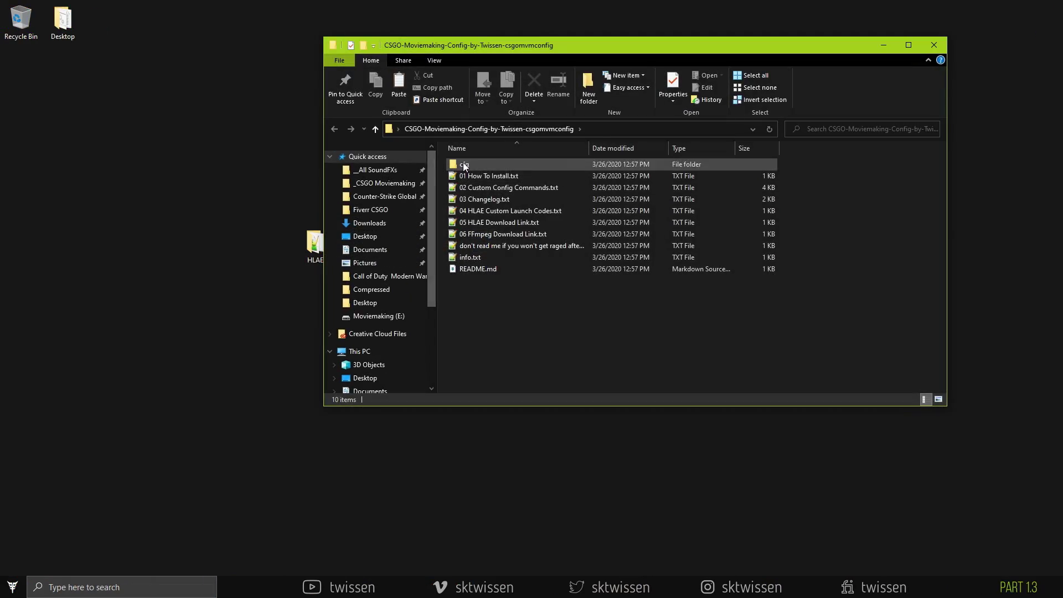
Snap the config pack's cfg folder and the game's csgo\cfg folder side by side.
double_click(463, 162)
left_click_drag(508, 56, 645, 81)
right_click(534, 220)
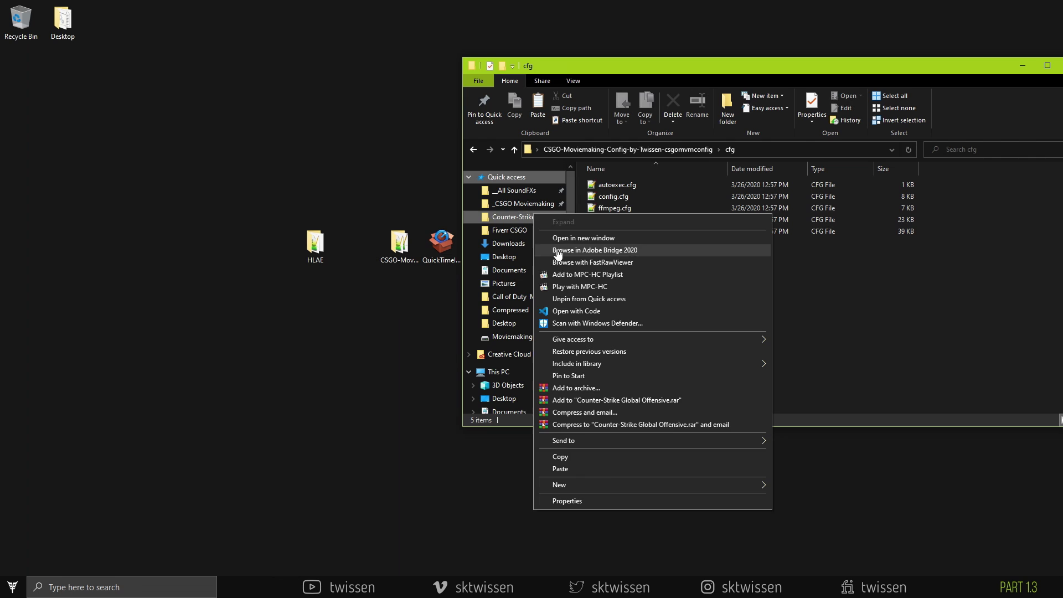
left_click(556, 242)
left_click_drag(334, 6, 337, 42)
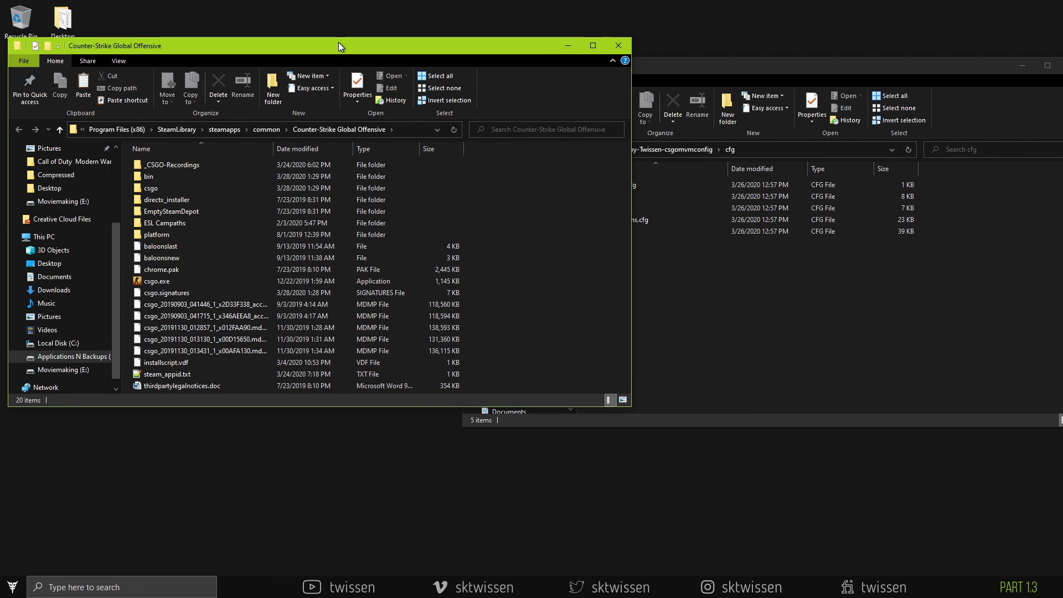
double_click(181, 185)
double_click(320, 164)
key("super+Left")
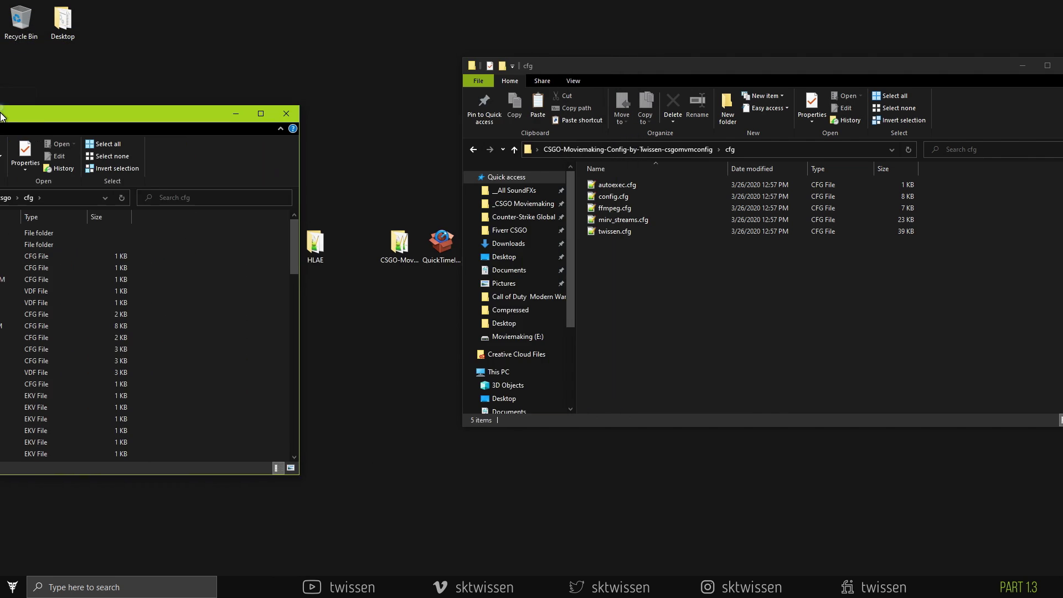
left_click(684, 110)
Copy ffmpeg.cfg over, then delete all existing files in the game's cfg folder.
left_click_drag(683, 150, 495, 203)
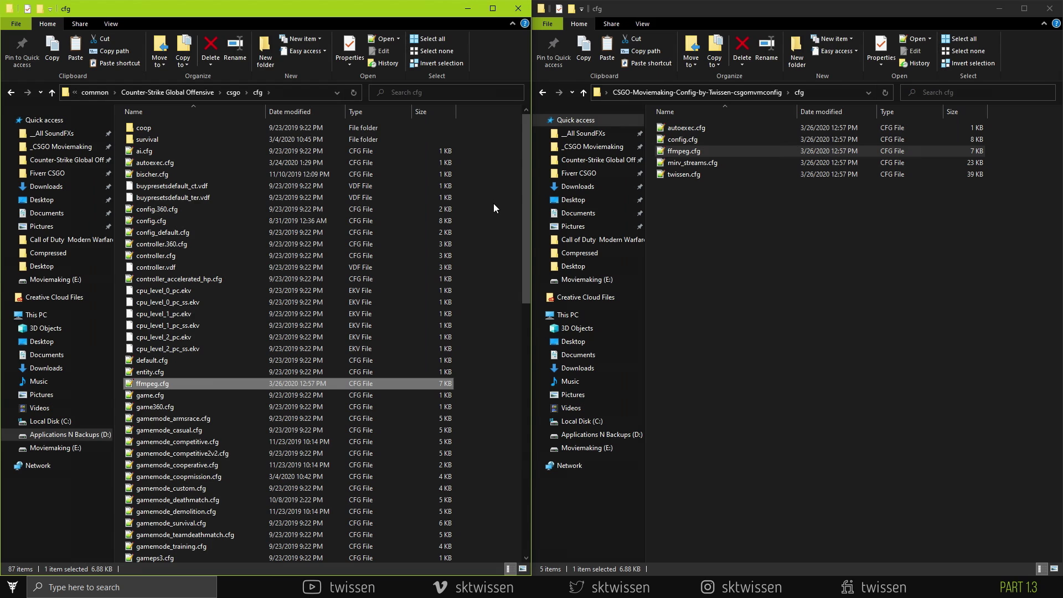
left_click(236, 92)
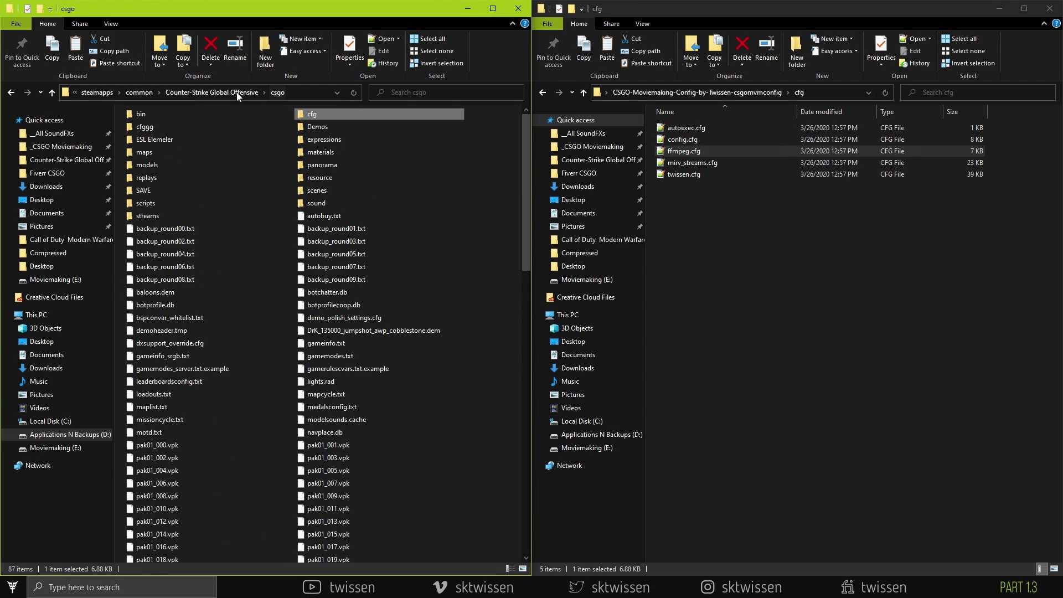
double_click(313, 114)
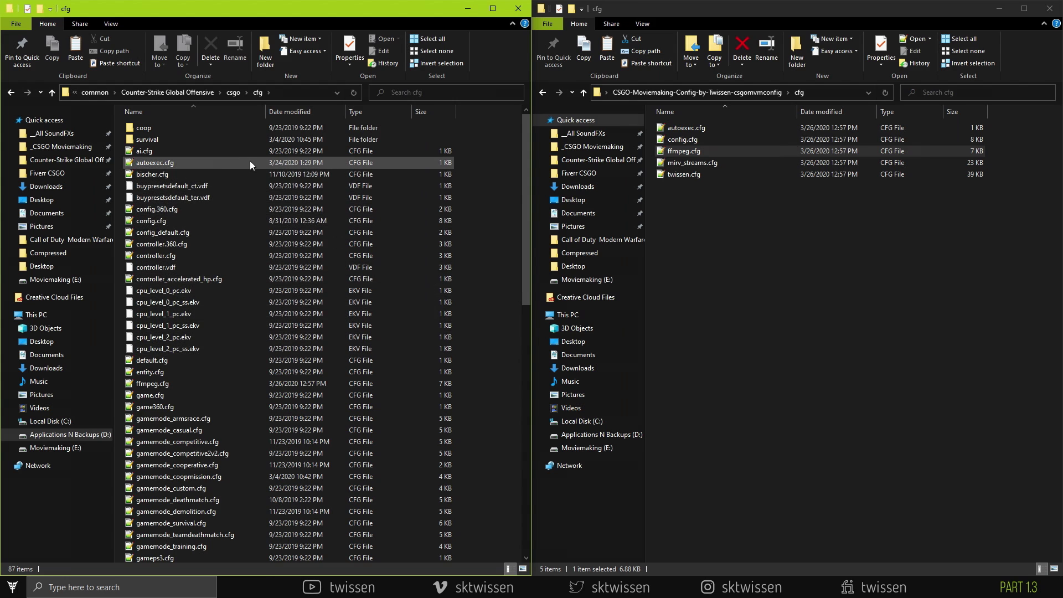
key("ctrl+a")
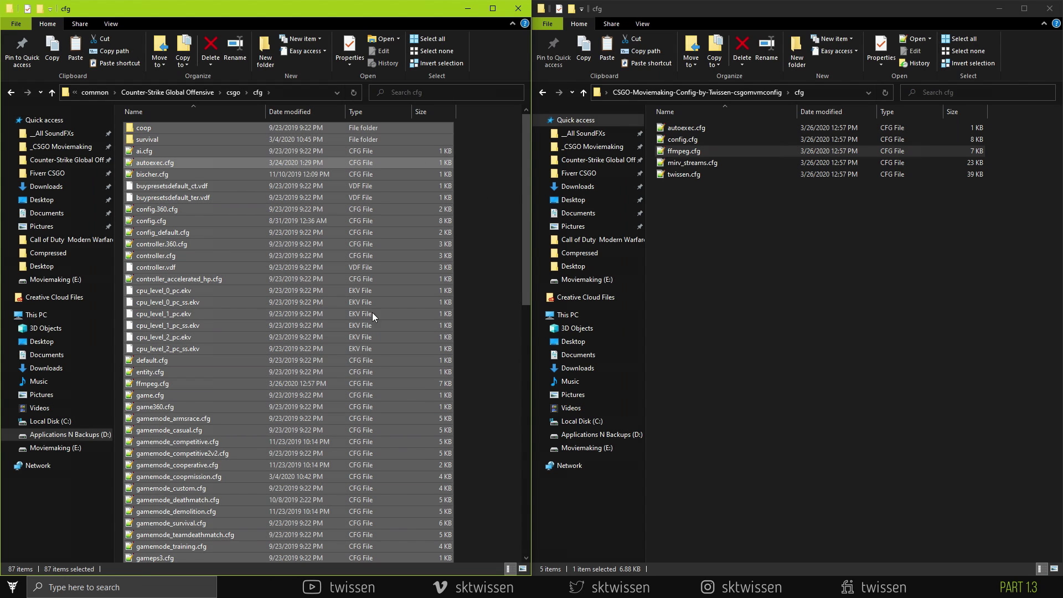
right_click(372, 167)
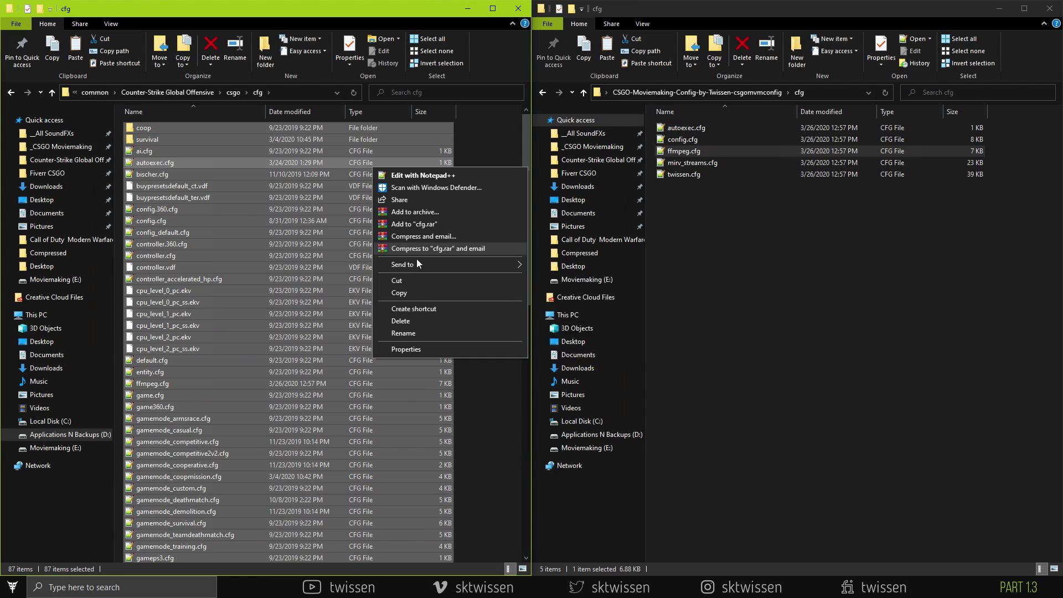
left_click(408, 324)
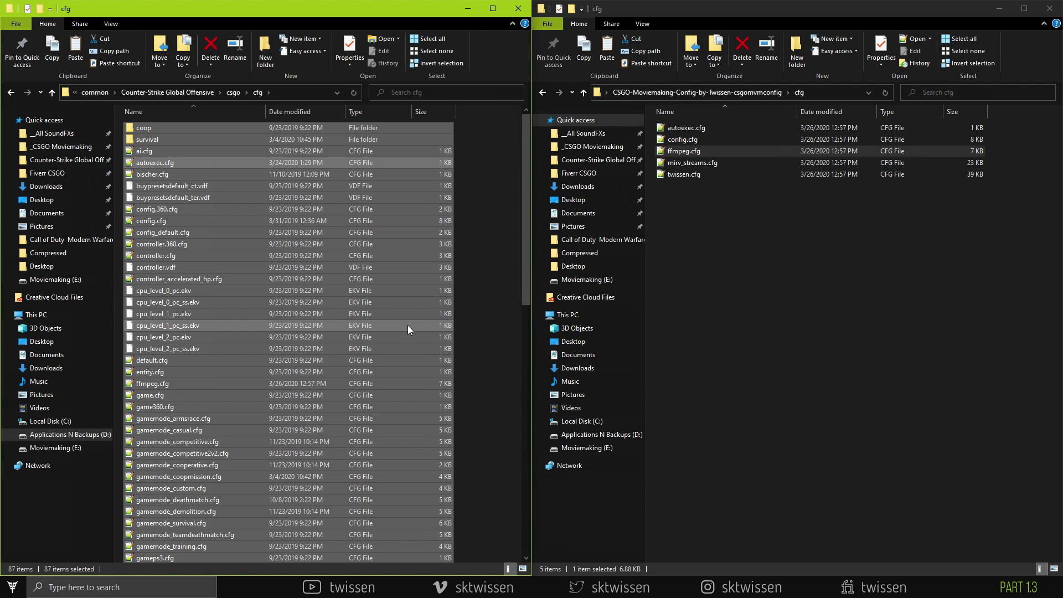
Copy the five moviemaking cfg files into the game's cfg folder and close both windows.
left_click_drag(768, 261, 345, 254)
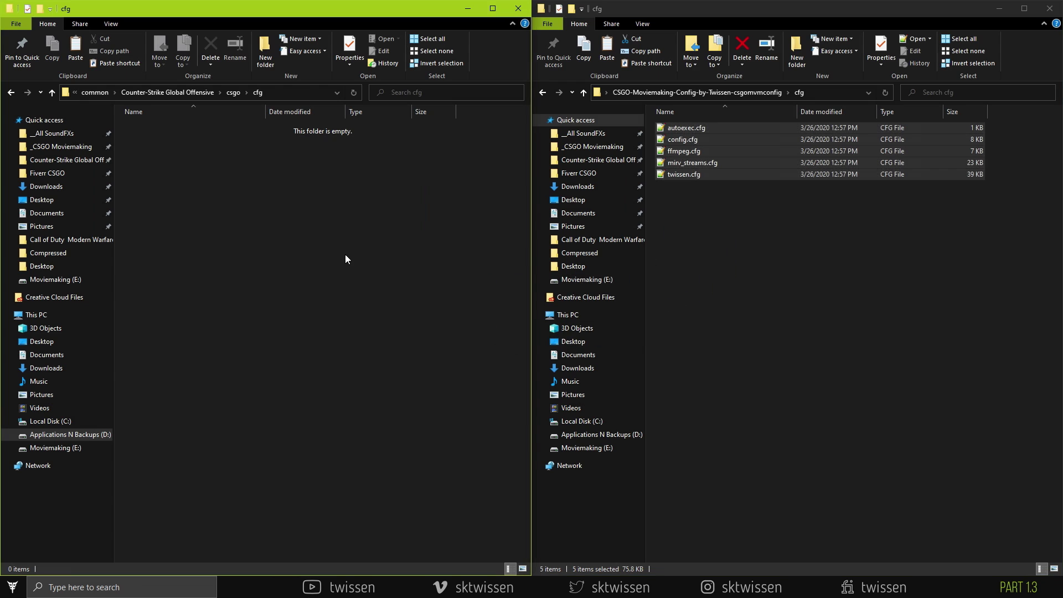
left_click(345, 254)
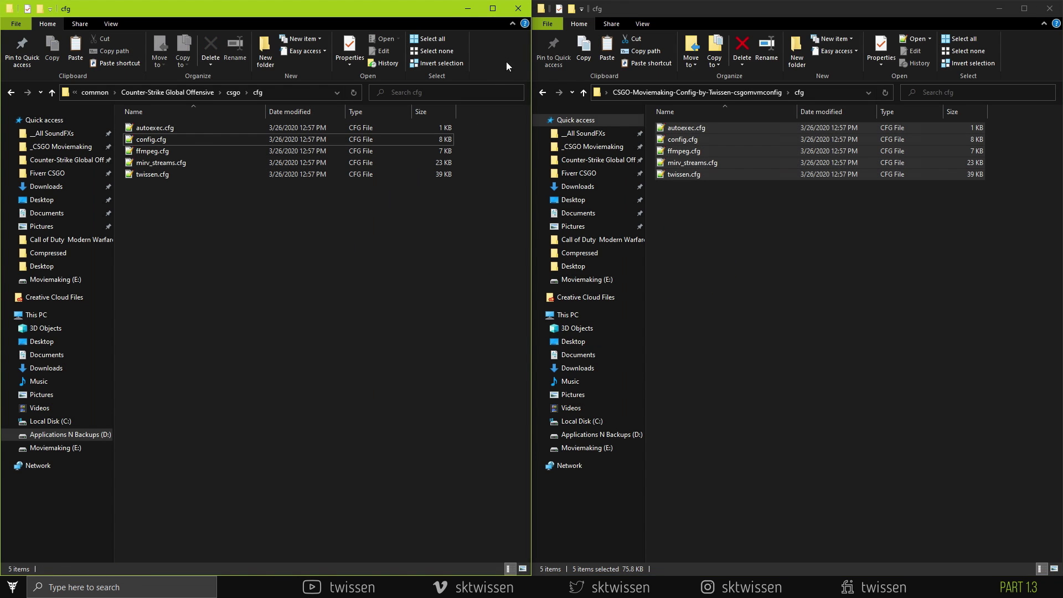
left_click(519, 12)
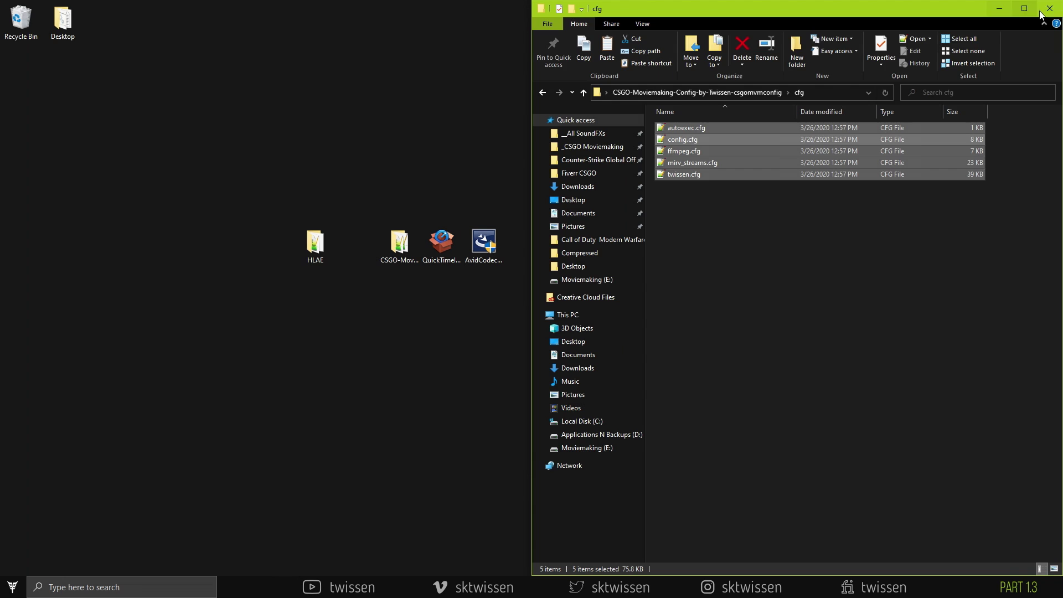
left_click(1056, 14)
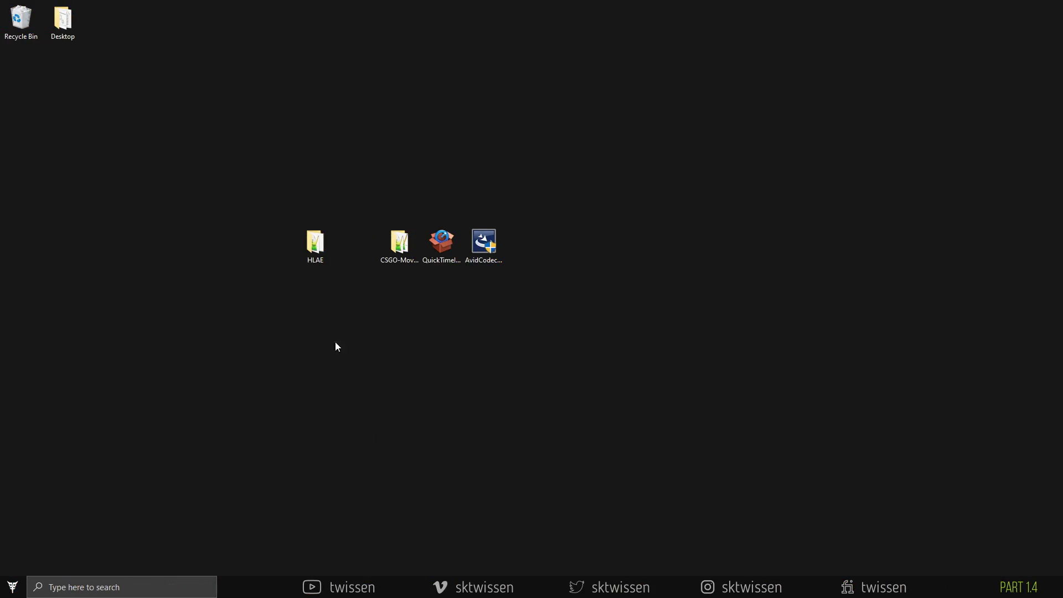
Launch HLAE.exe and open its Developer Custom Loader beside the main window.
double_click(317, 251)
scroll(210, 277, "down", 8)
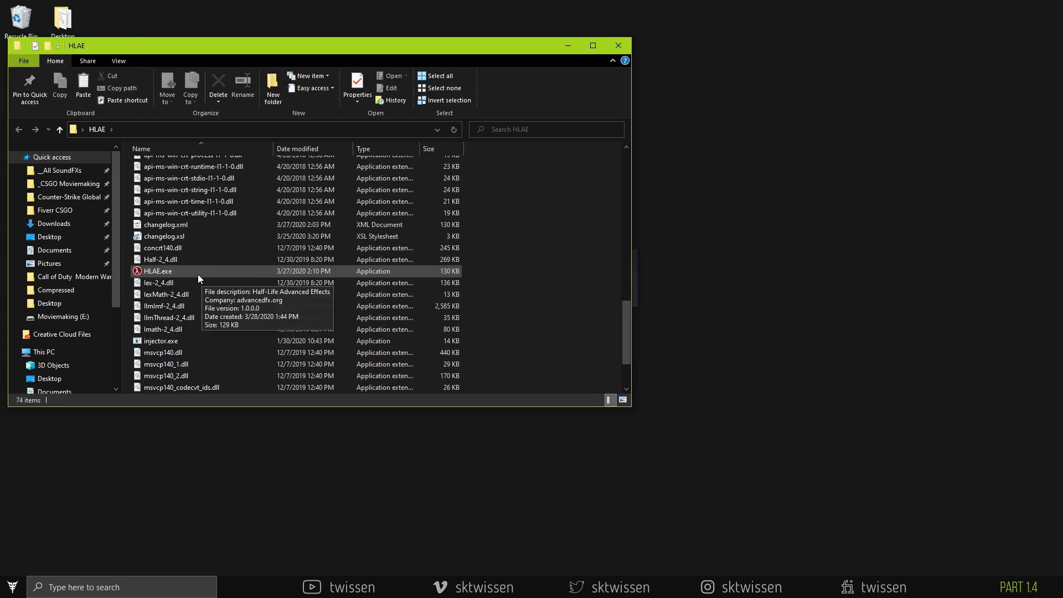
double_click(197, 274)
left_click(568, 45)
left_click(983, 28)
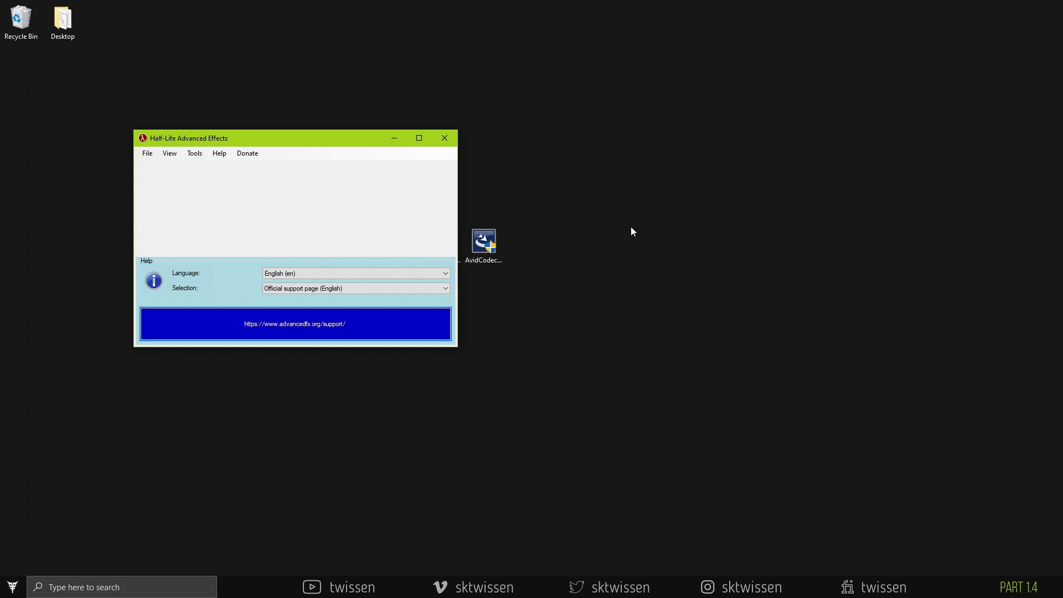
left_click_drag(301, 138, 263, 131)
left_click(155, 146)
mouse_move(184, 196)
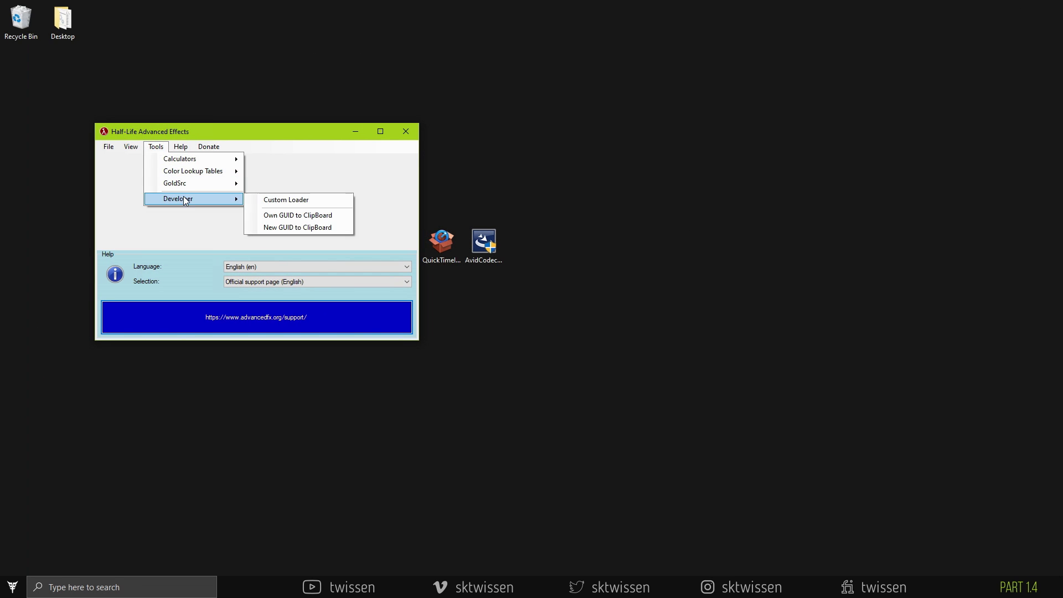
left_click(264, 200)
left_click_drag(177, 19, 583, 151)
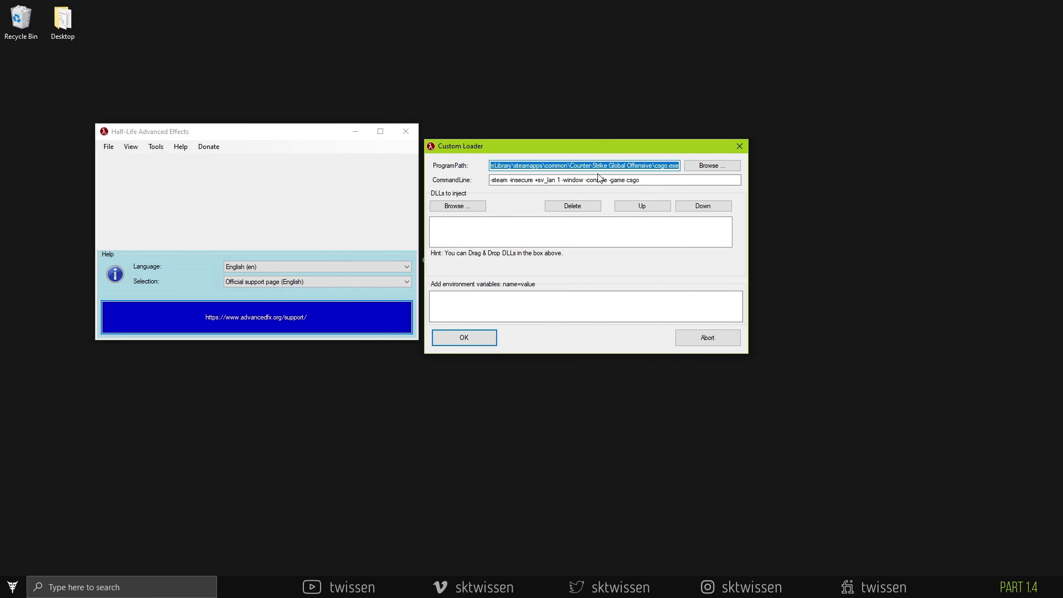
Set the Custom Loader program path to csgo.exe in the Counter-Strike Global Offensive folder.
left_click(711, 166)
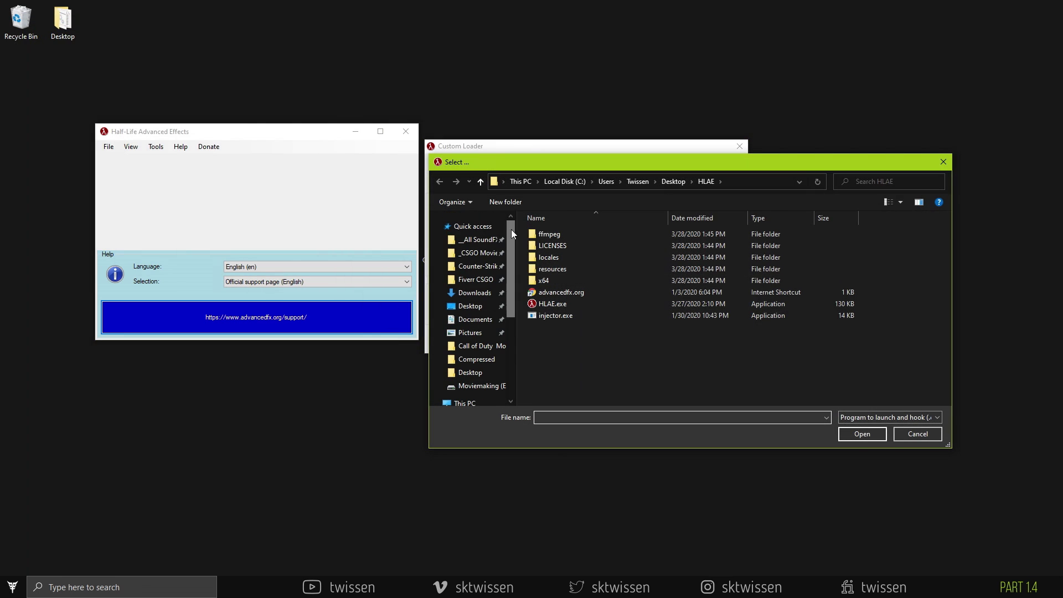
left_click(473, 266)
left_click(551, 315)
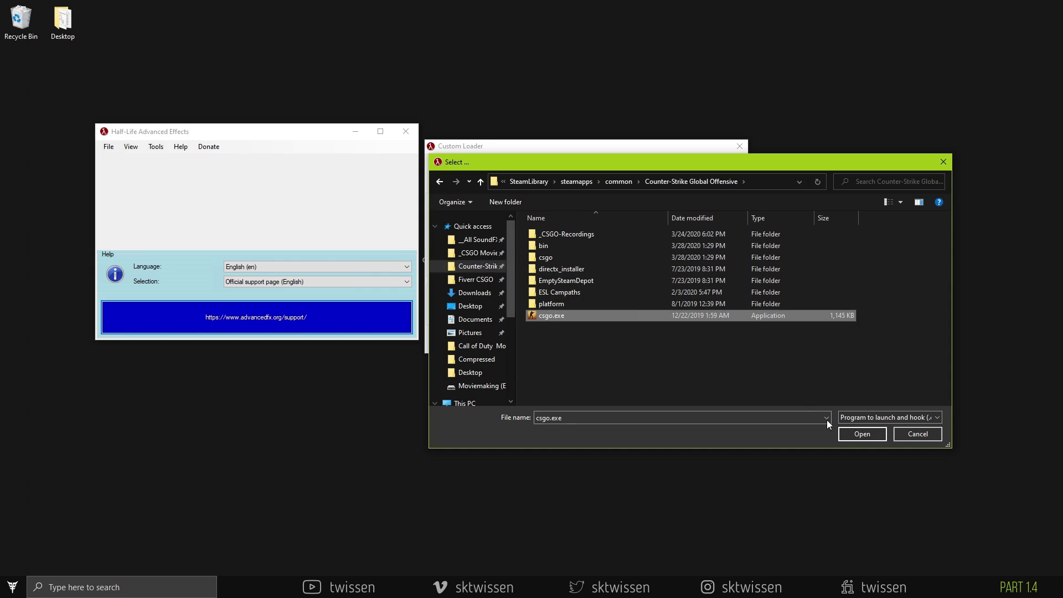
key("Return")
Inject AfxHookSource.dll and select the +autoexec entry in the command line.
left_click(654, 181)
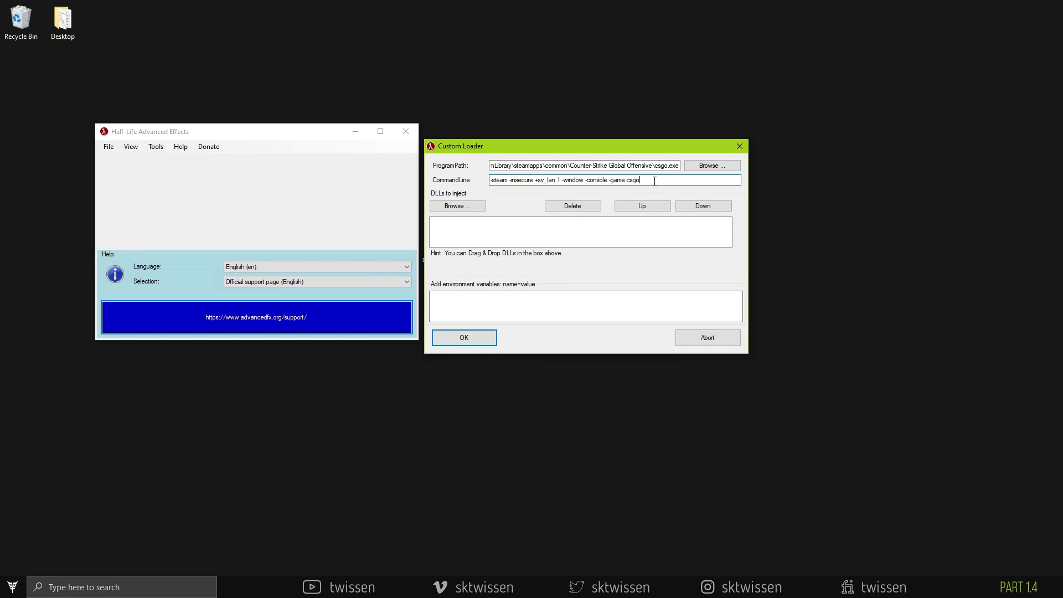
left_click(457, 206)
left_click(591, 327)
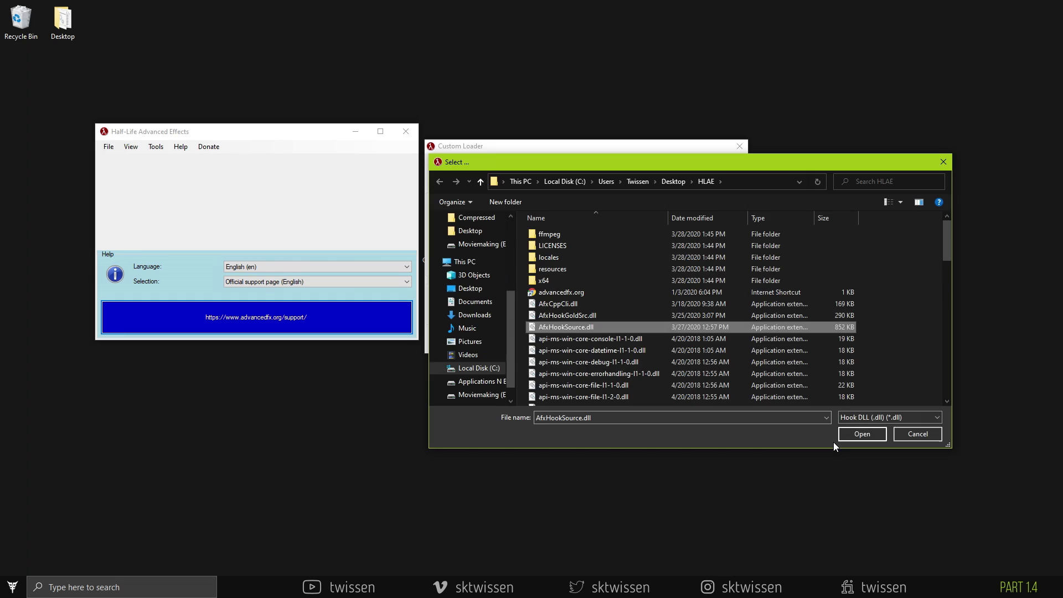
left_click(861, 434)
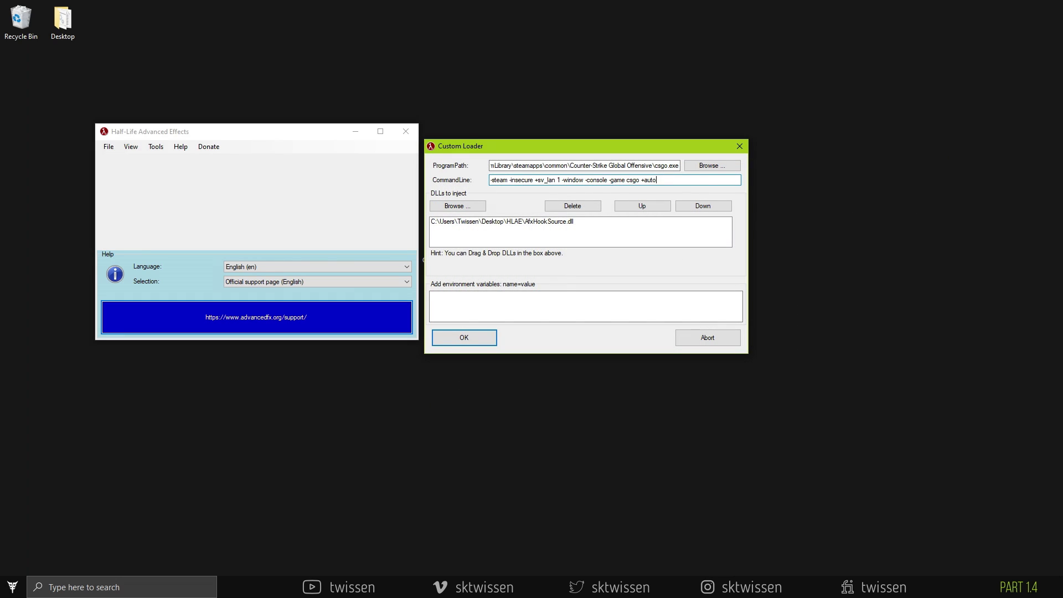
double_click(643, 180)
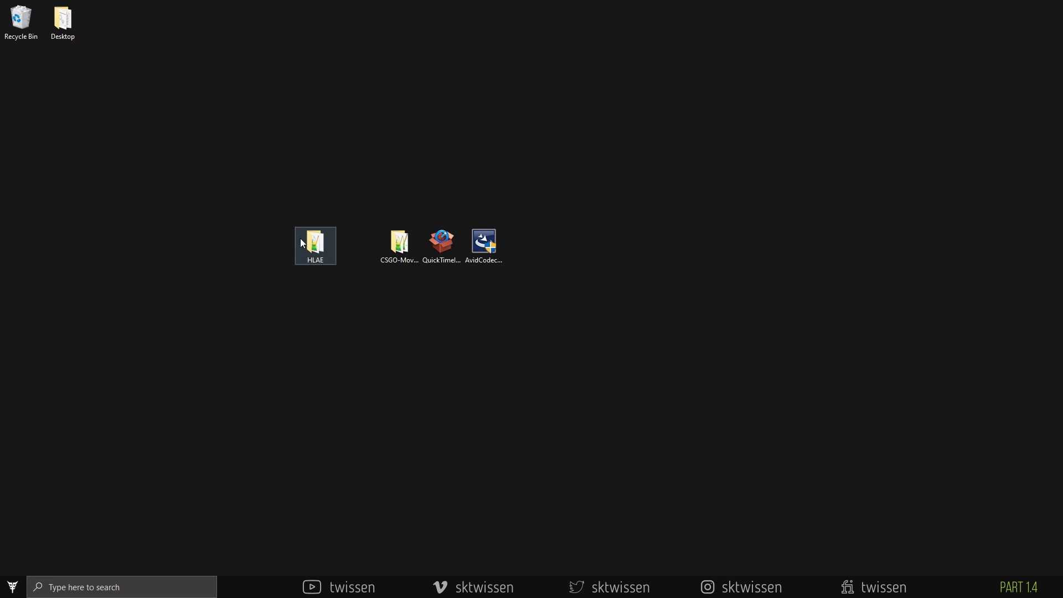
Copy the launch options line from the HLAE Custom Launch Codes text file.
left_click(425, 247)
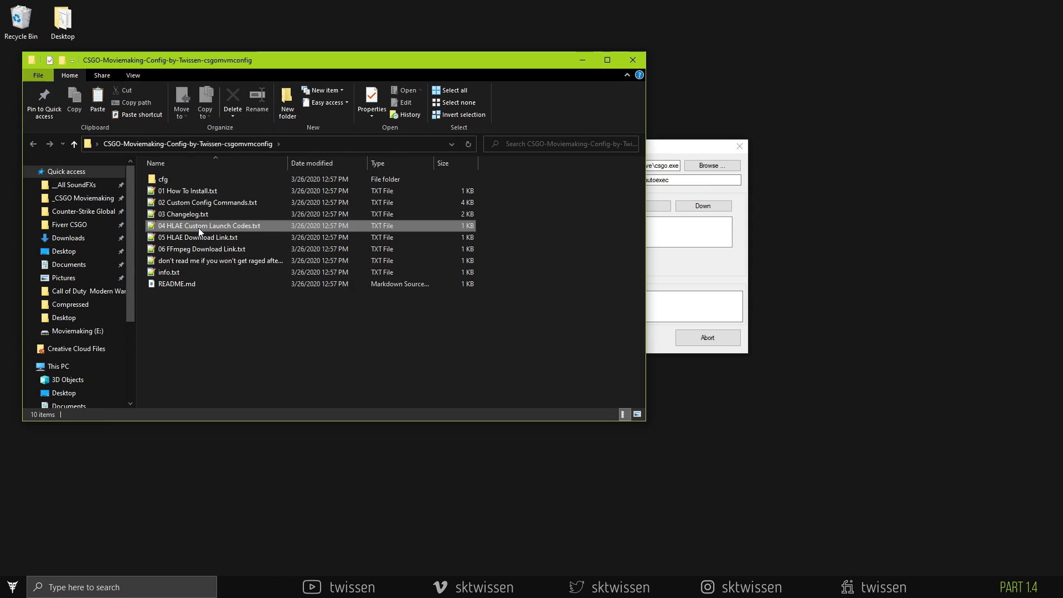
double_click(199, 228)
left_click(232, 155)
key("shift+Home")
key("ctrl+c")
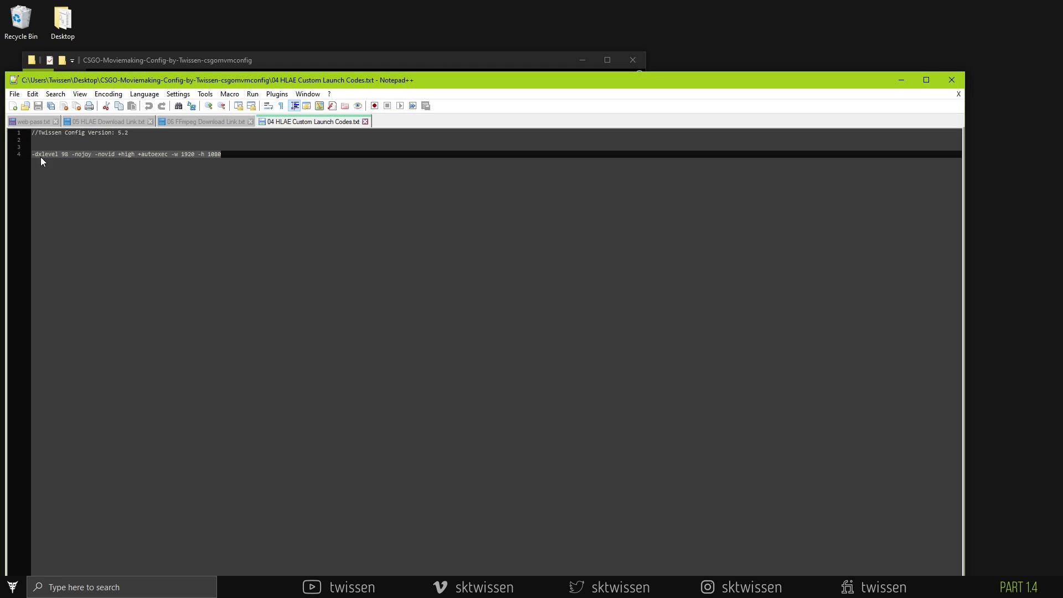
left_click(951, 80)
Replace +autoexec with the copied -dxlevel 98 -nojoy -novid options and launch CS:GO.
left_click(675, 180)
left_click_drag(675, 180, 641, 181)
key("ctrl+v")
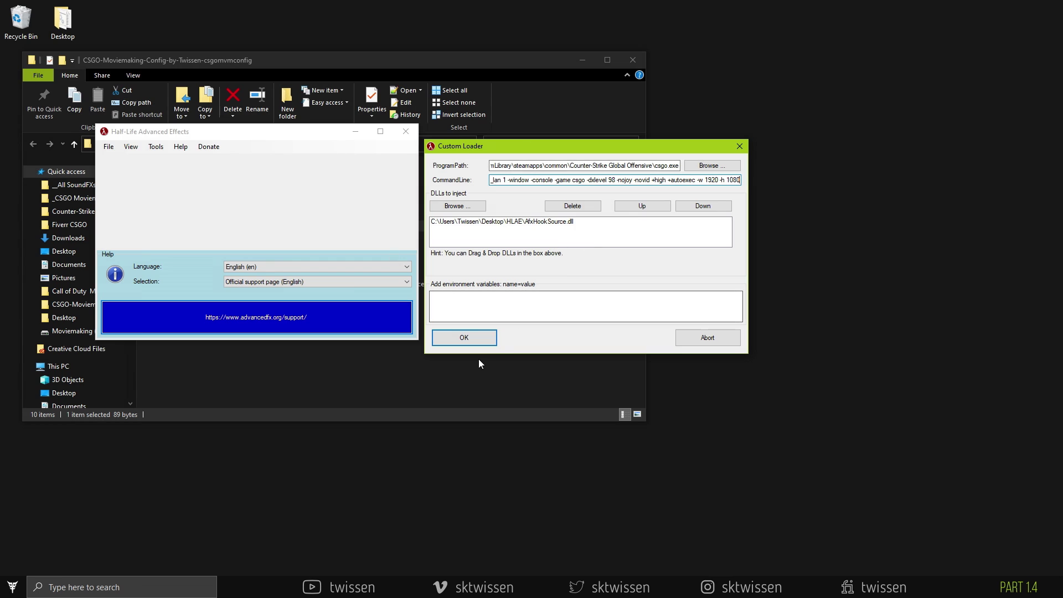
left_click(630, 60)
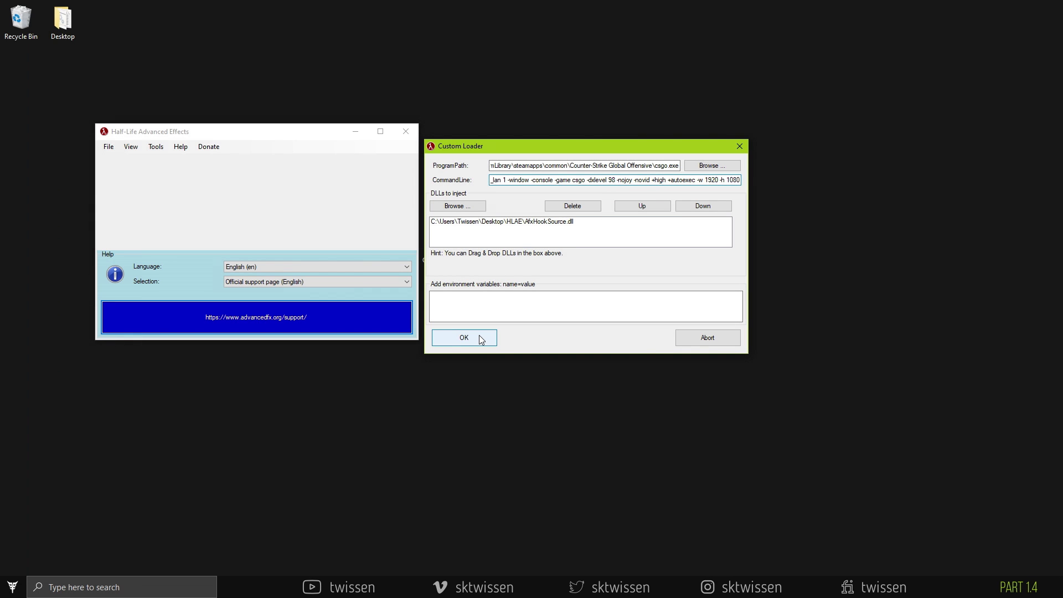
Open Demo Playback with Shift+F2 and resume the mousesports vs Evil Geniuses demo.
left_click(480, 338)
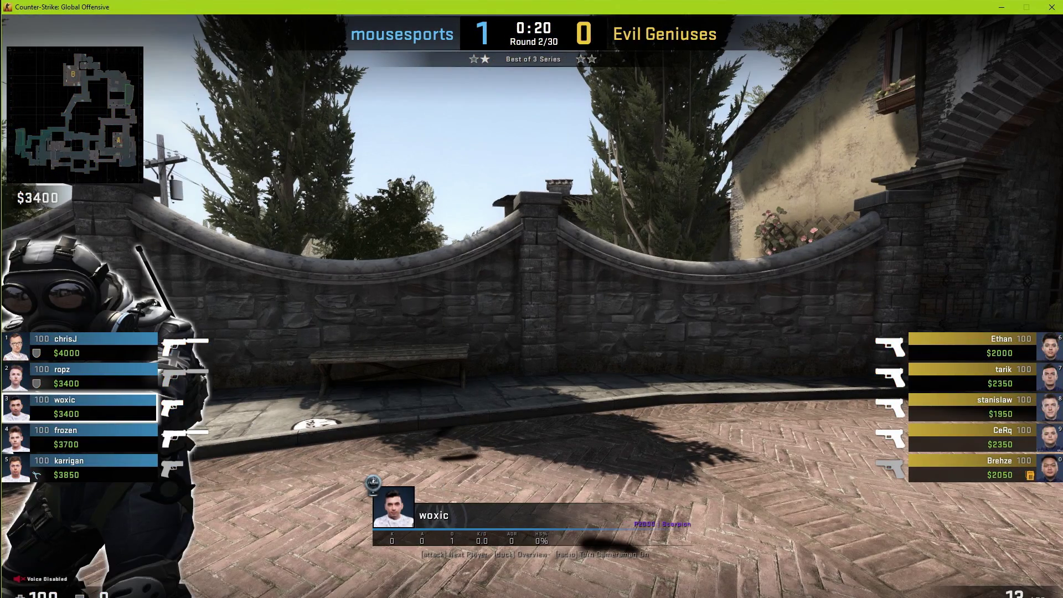
key("shift+F2")
left_click(516, 283)
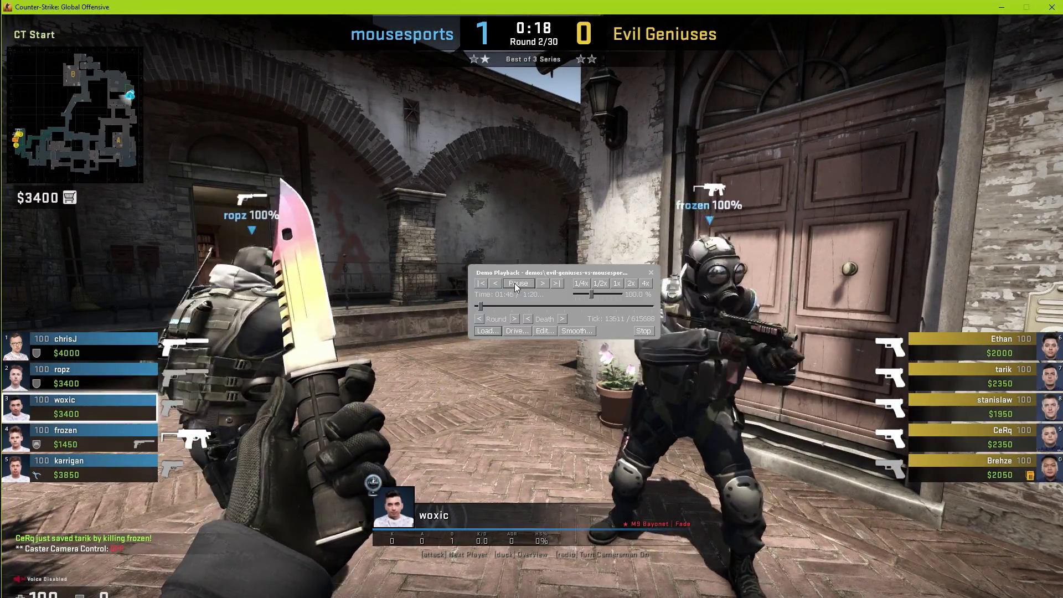
Run exec mirv, fragon, streams and mydepth in the developer console.
key("shift+F2")
key("grave")
type("ex")
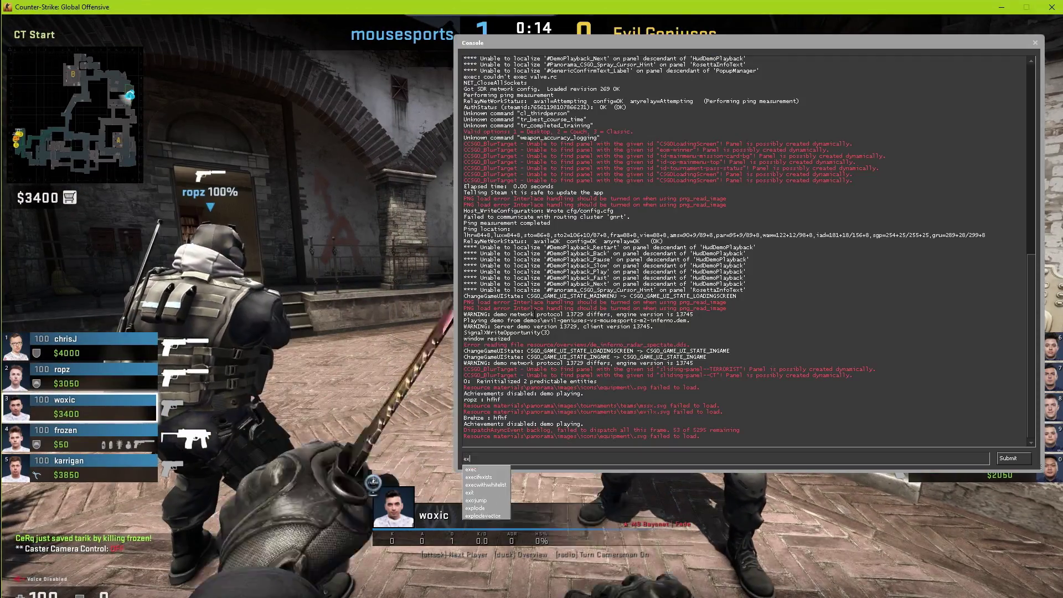
type("ec mirv")
key("Return")
type("fragon")
key("Return")
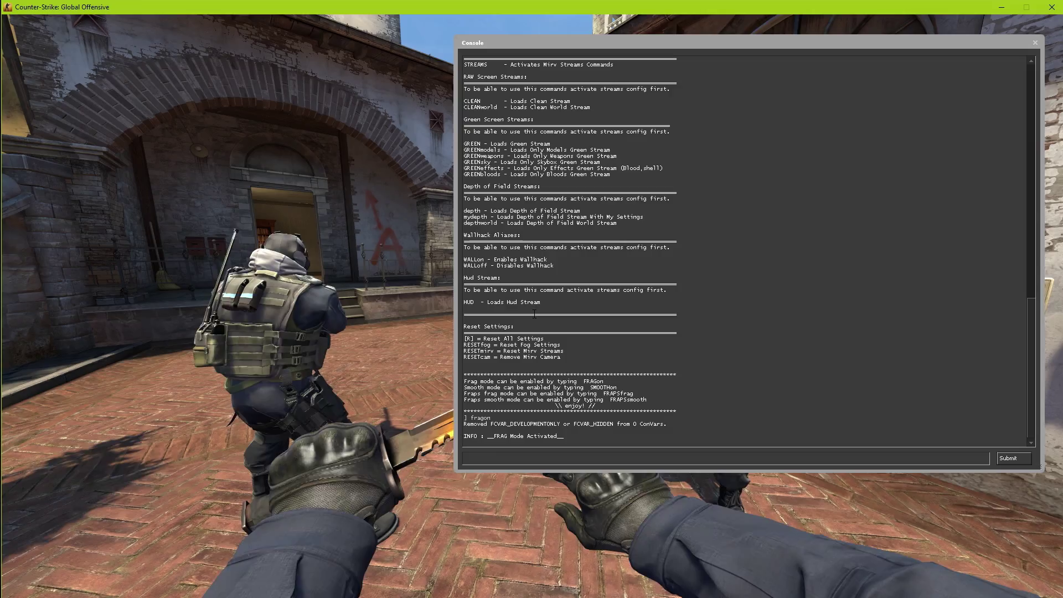
type("streams")
key("Return")
type("mydept")
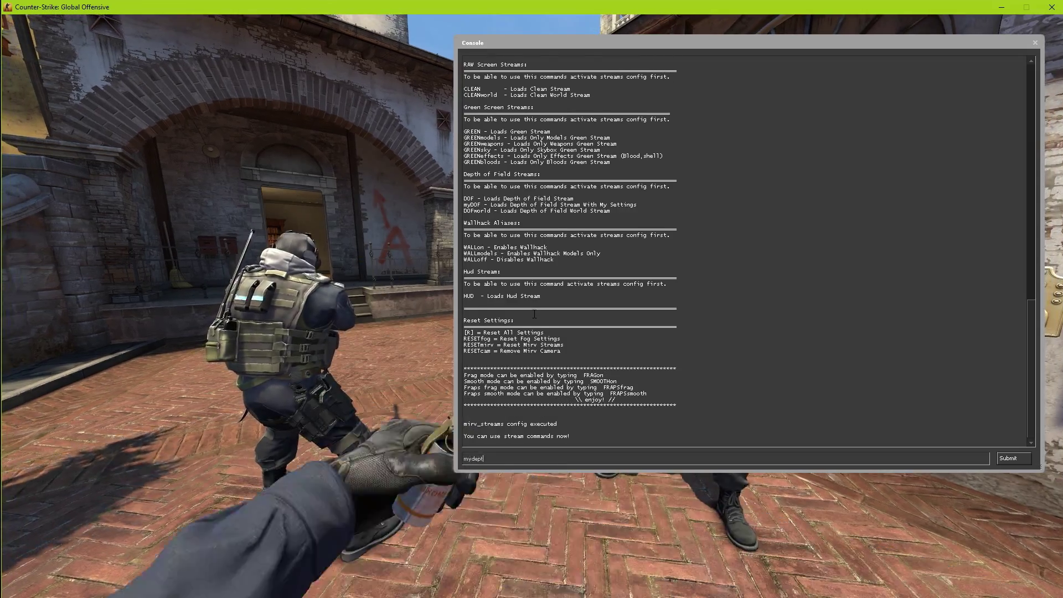
type("h")
key("Return")
key("grave")
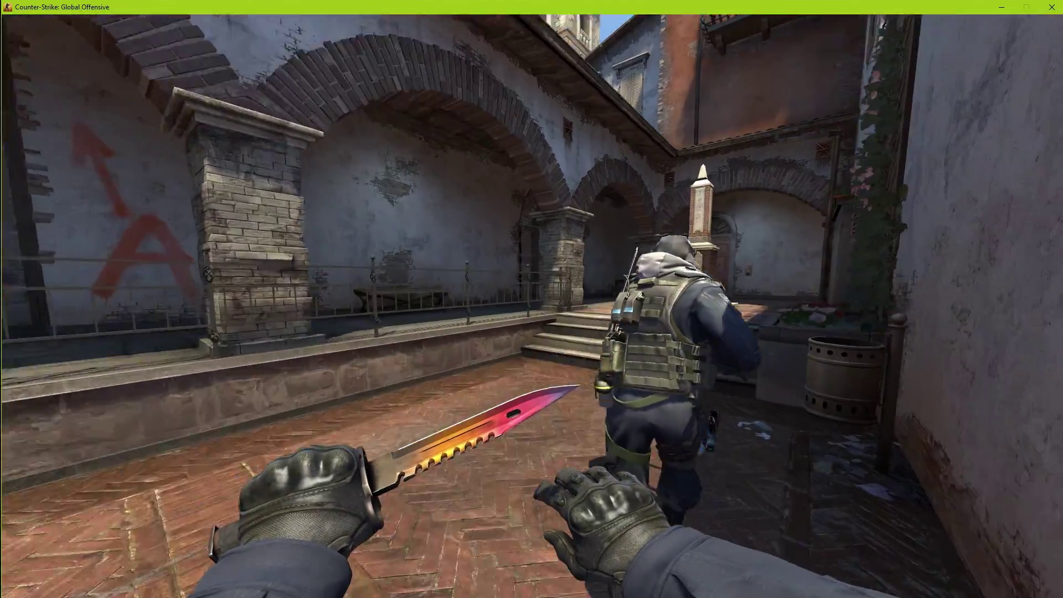
Load the FFmpeg recording presets with the ffmpeg console command.
key("grave")
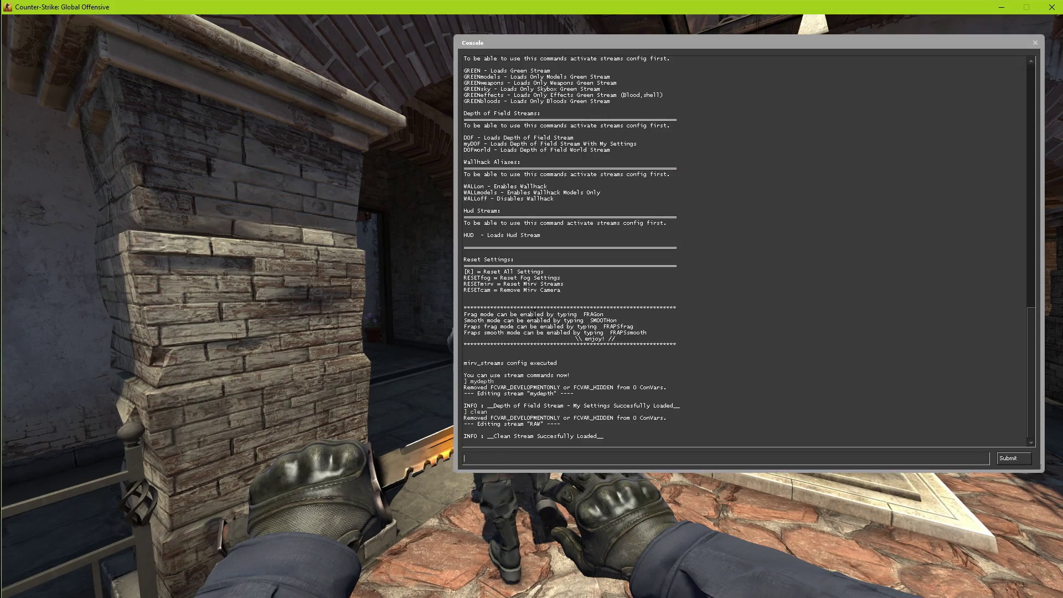
type("ffmpeg")
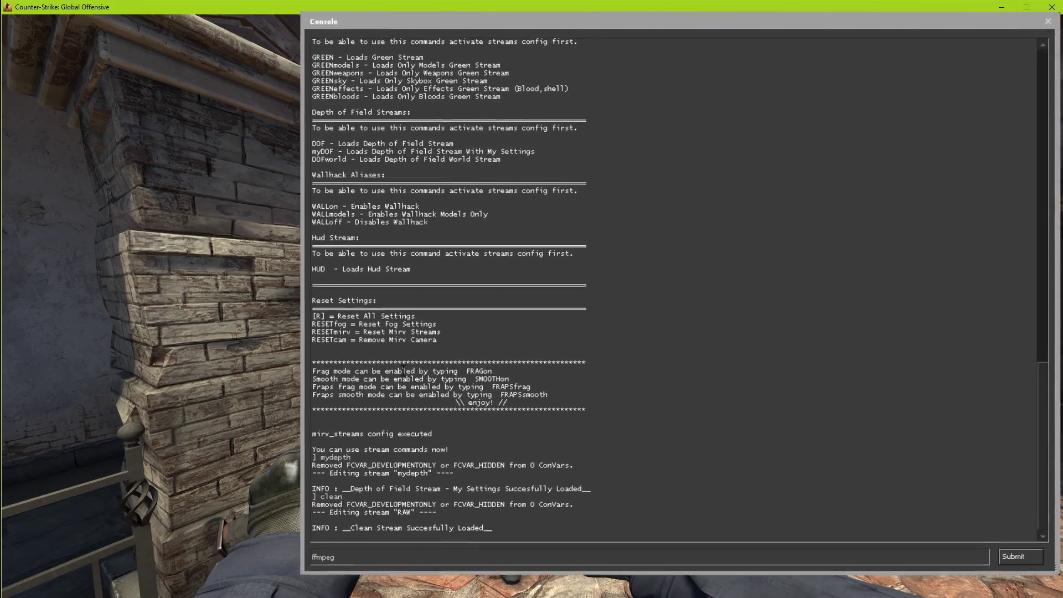
key("Return")
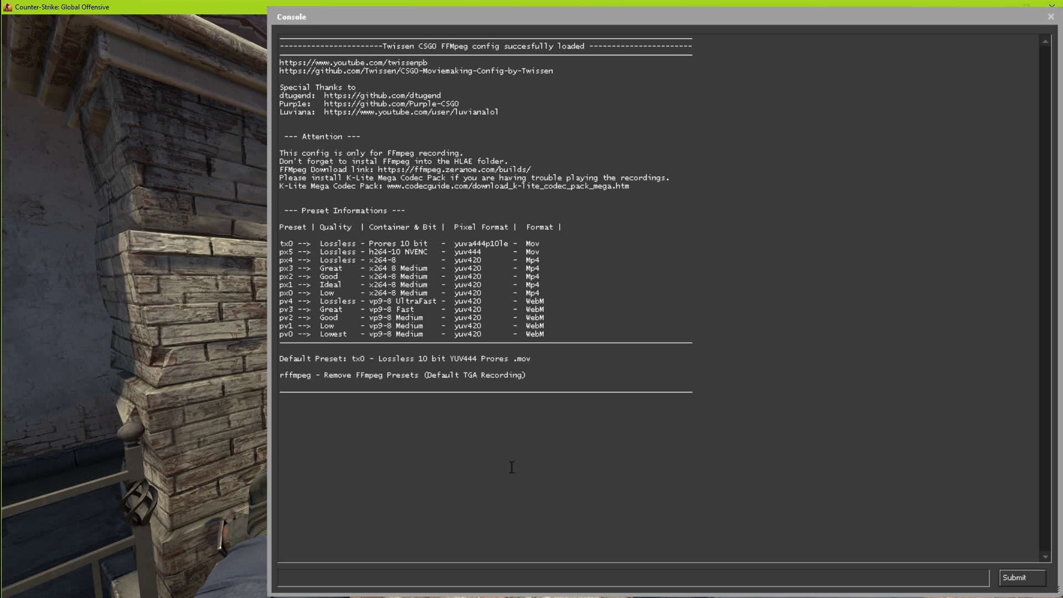
Set host_framerate to 20 in the console and close the console.
type("hso")
key("BackSpace")
key("BackSpace")
type("ost_framerate 200")
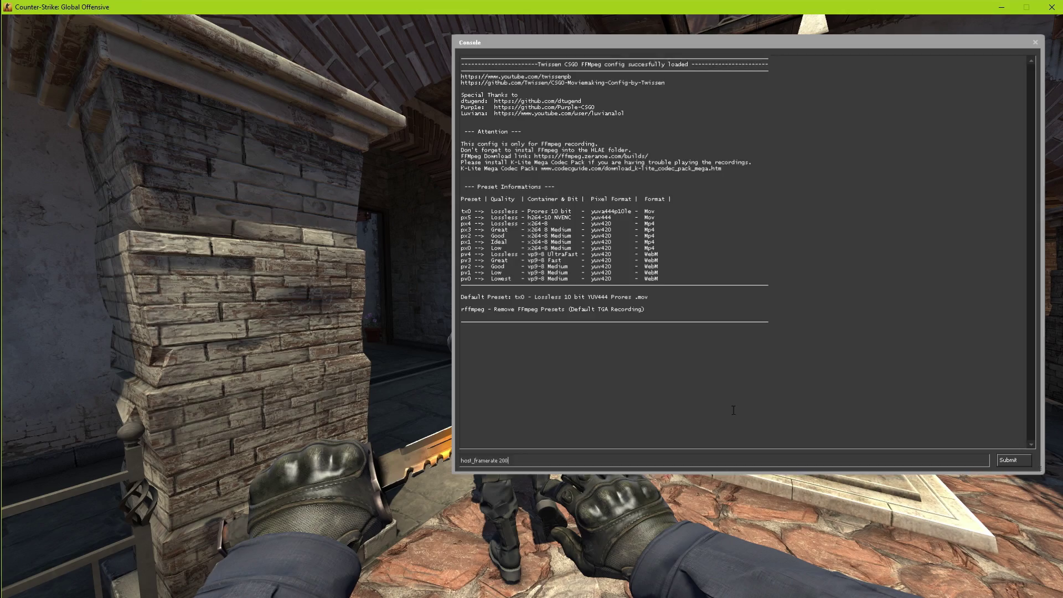
key("Return")
key("grave")
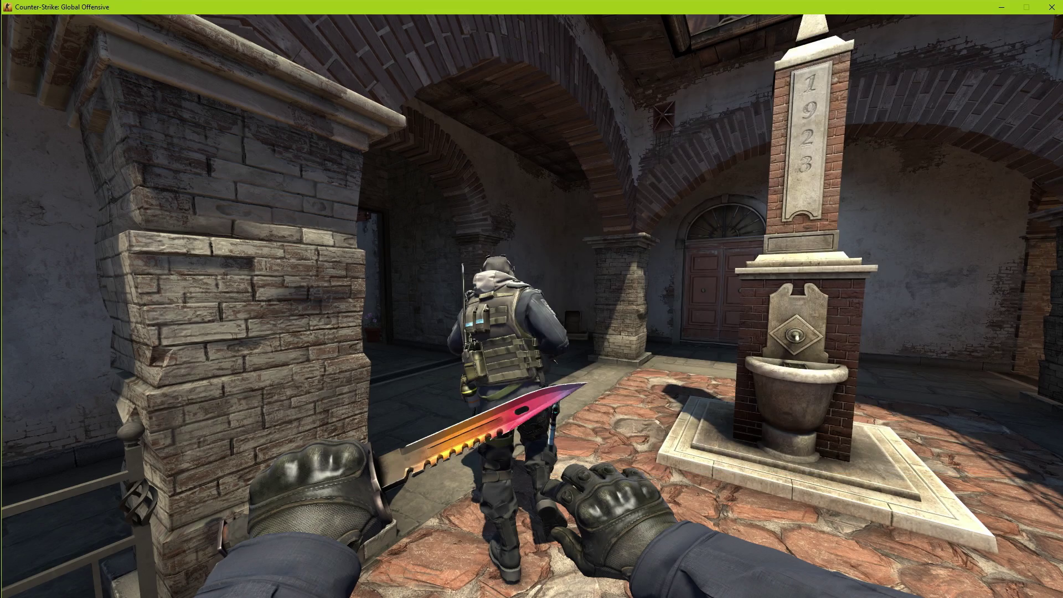
Resume the demo from the Shift+F2 playback controls so it plays through while recording.
key("shift+F2")
left_click(518, 283)
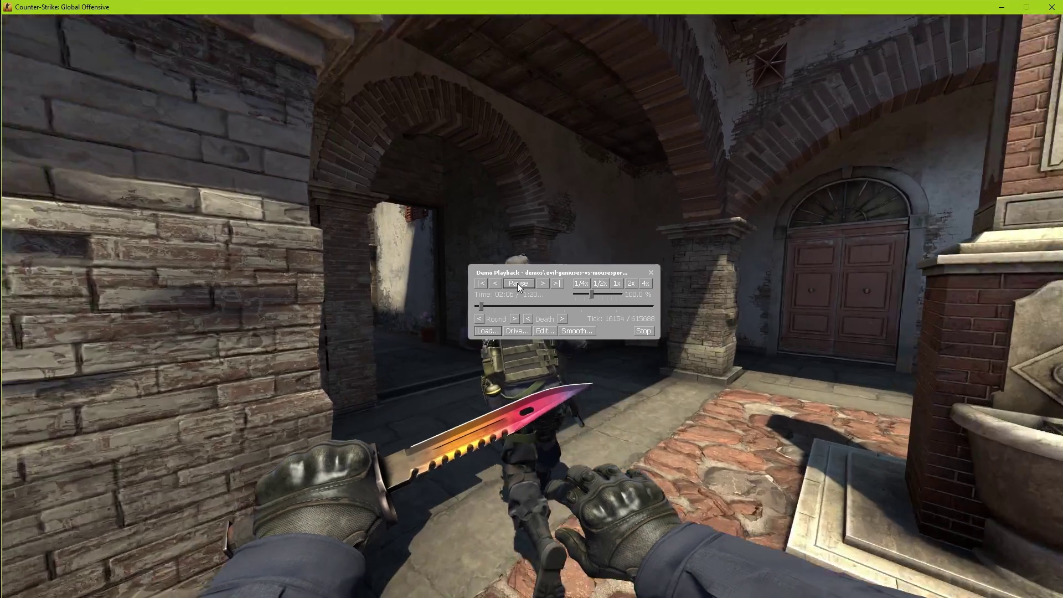
key("shift+F2")
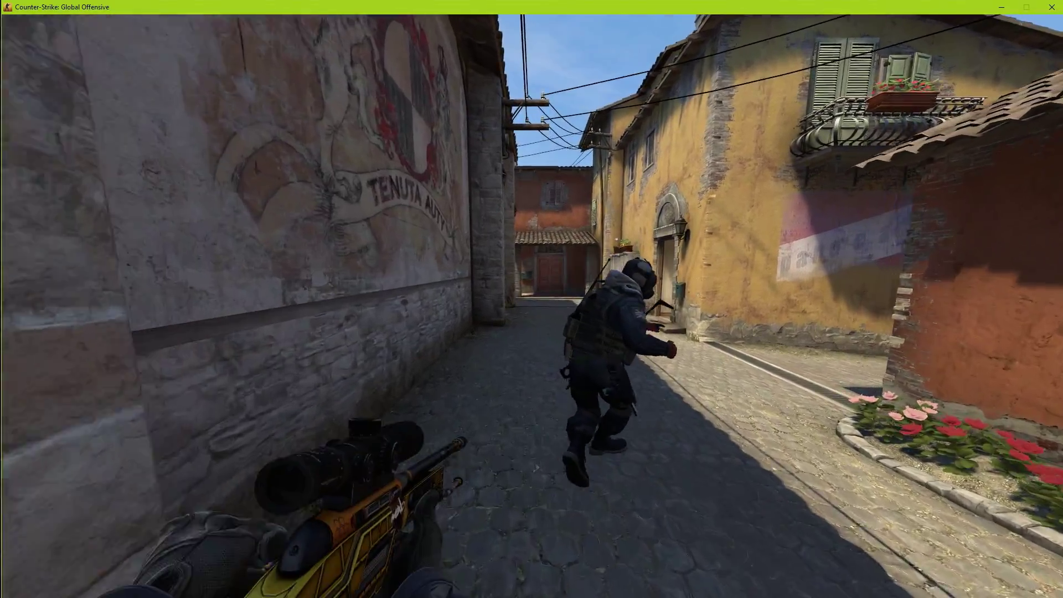
key("shift+F2")
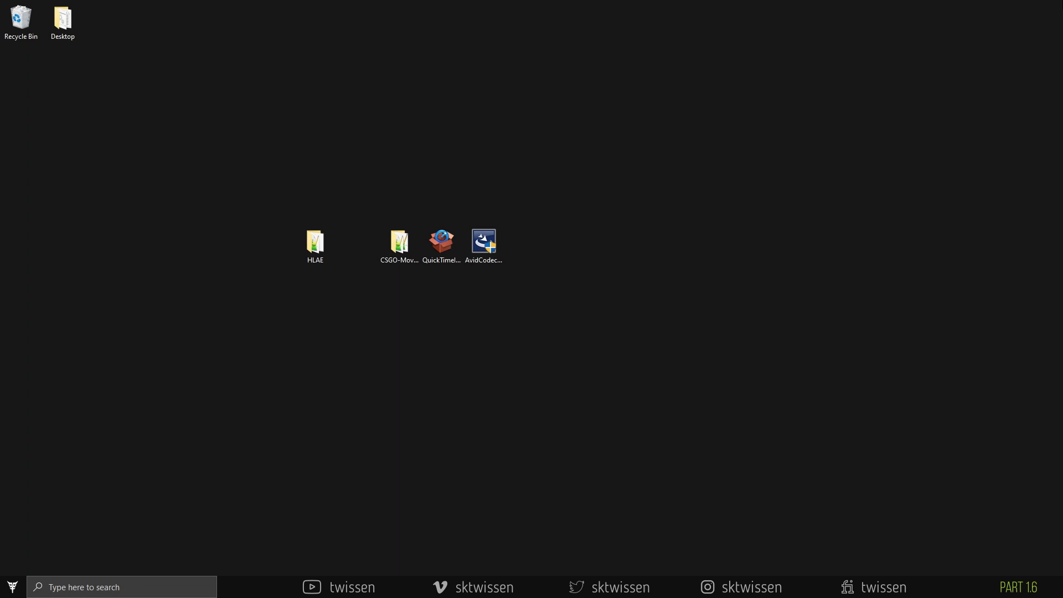
Browse to Counter-Strike Global Offensive > _CSGO-Recordings > take0000 > RAW in File Explorer.
left_click(281, 573)
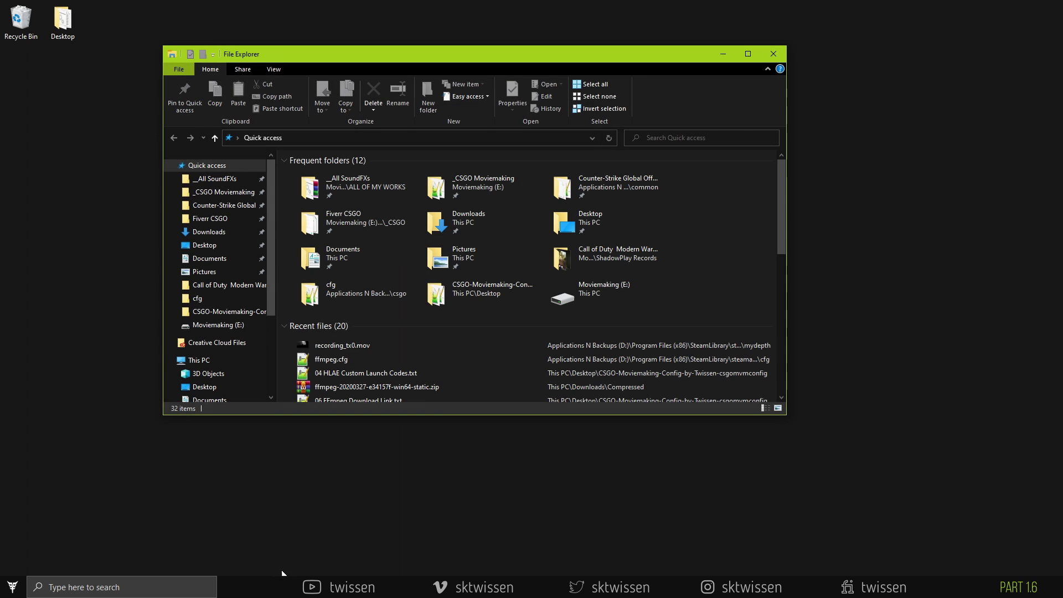
left_click(269, 205)
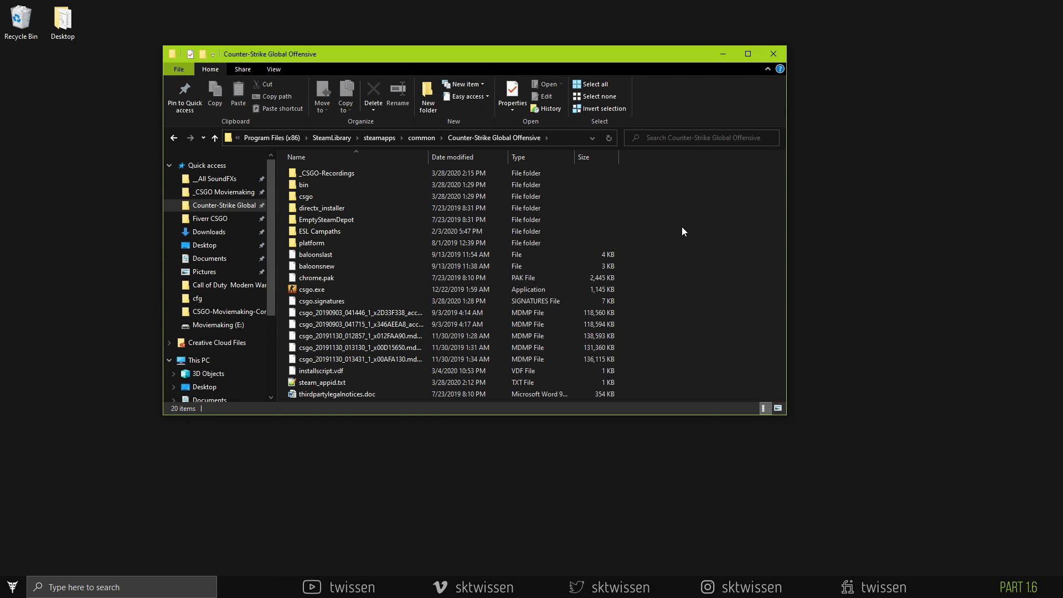
double_click(357, 174)
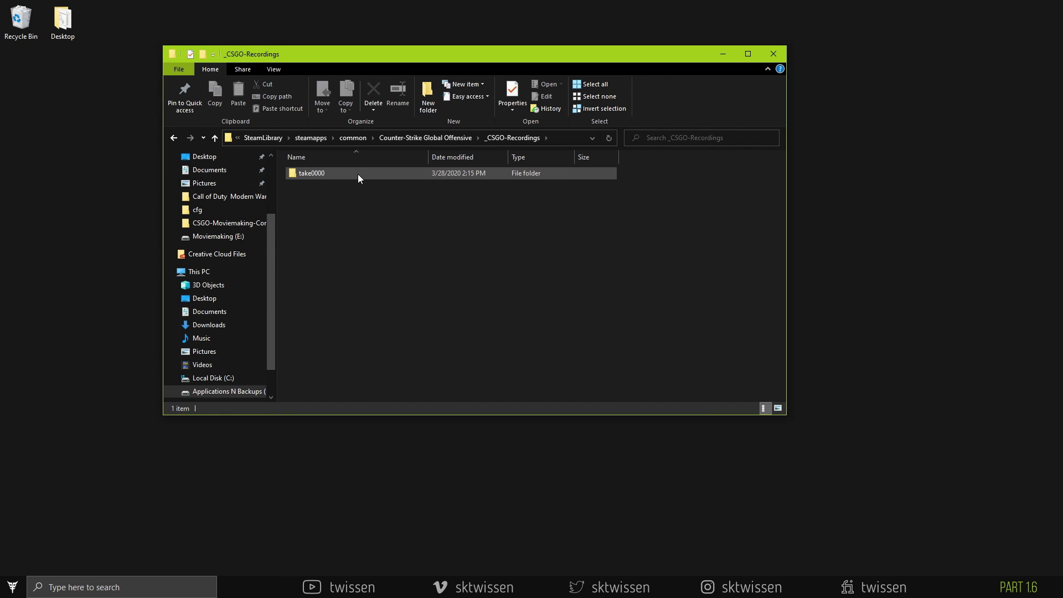
double_click(322, 175)
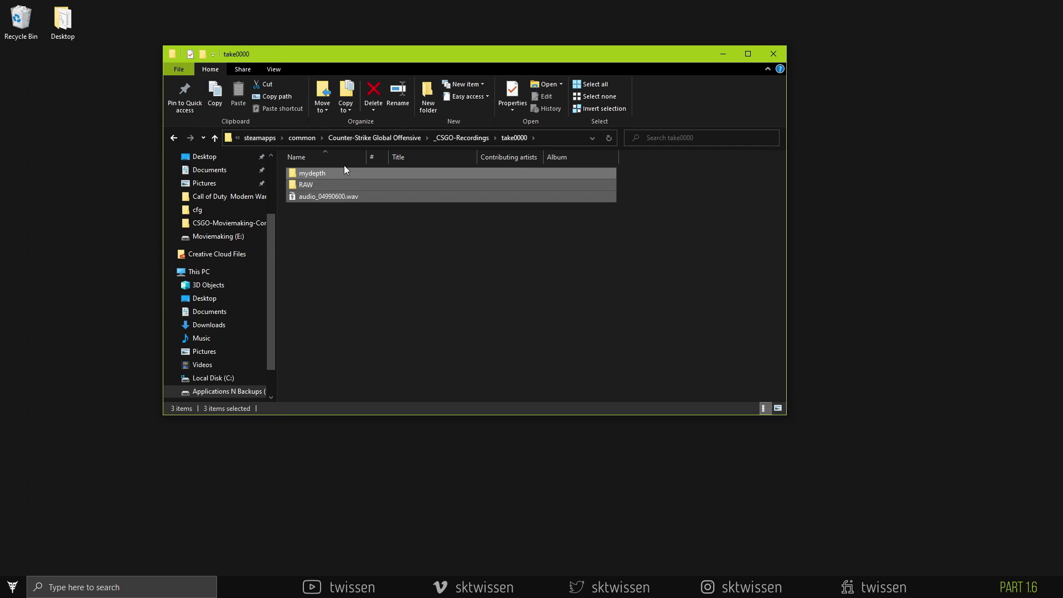
left_click(312, 185)
double_click(312, 184)
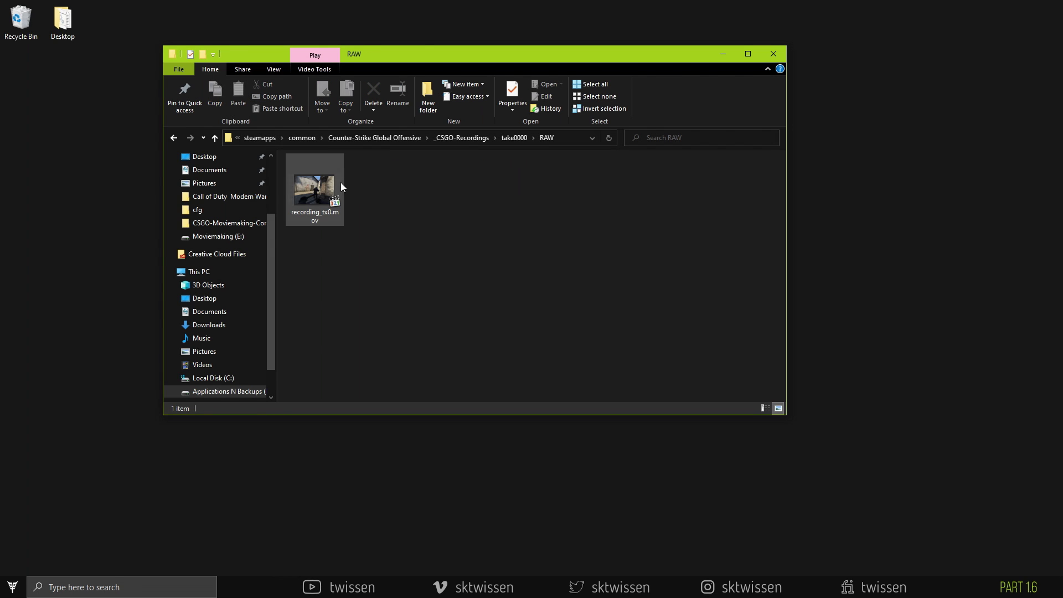
Check the mydepth folder, then return to RAW and open recording_tx0.mov's context menu.
left_click(511, 138)
left_click(354, 173)
double_click(353, 175)
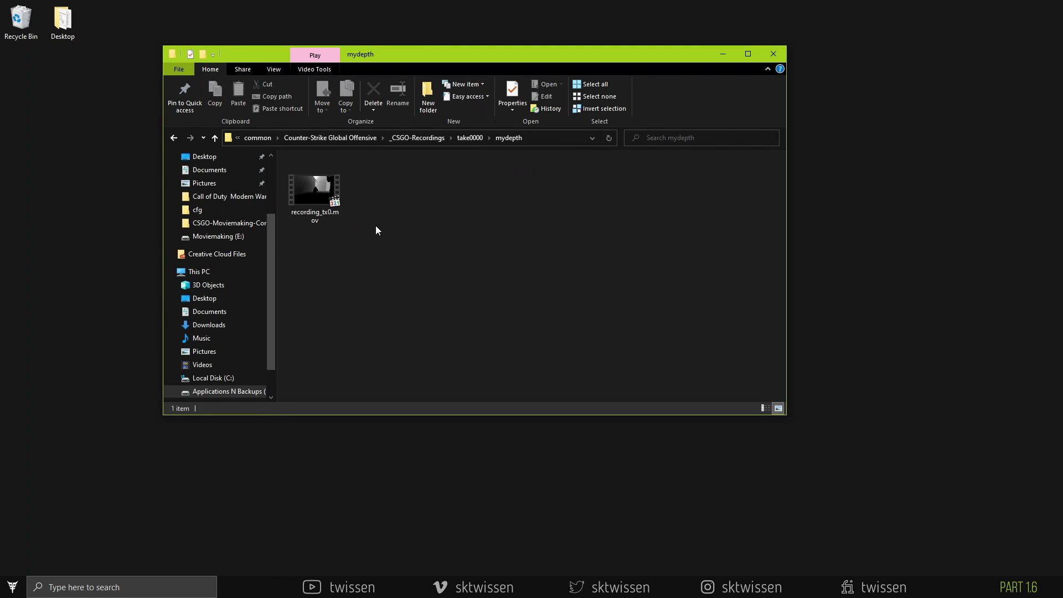
left_click(464, 141)
double_click(339, 186)
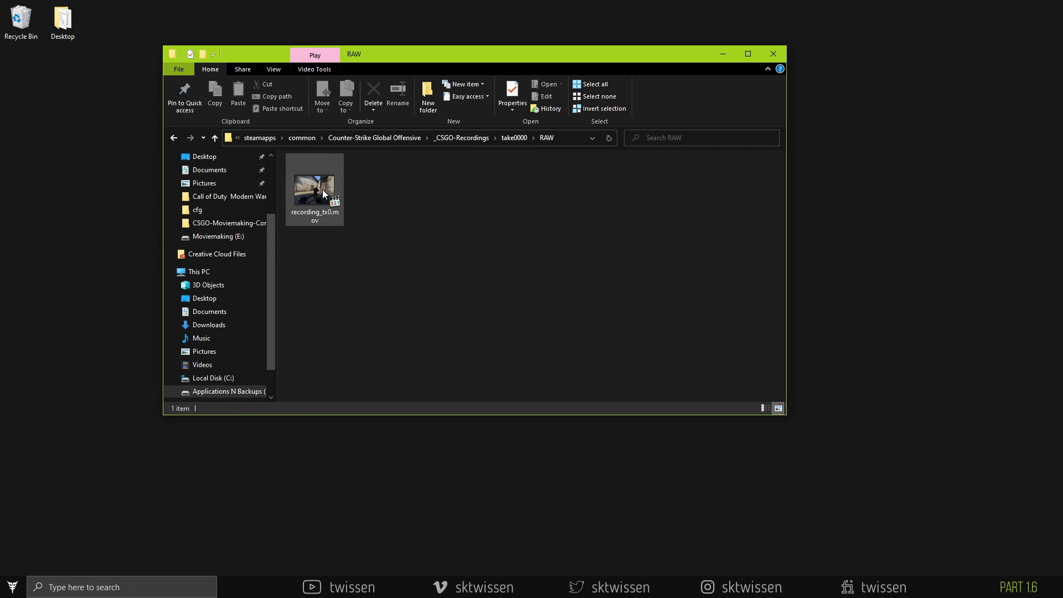
left_click(320, 190)
right_click(320, 190)
Show recording_tx0.mov in MediaInfo and review its 1920×1080 ProRes 4444, 200 FPS video details.
left_click(363, 219)
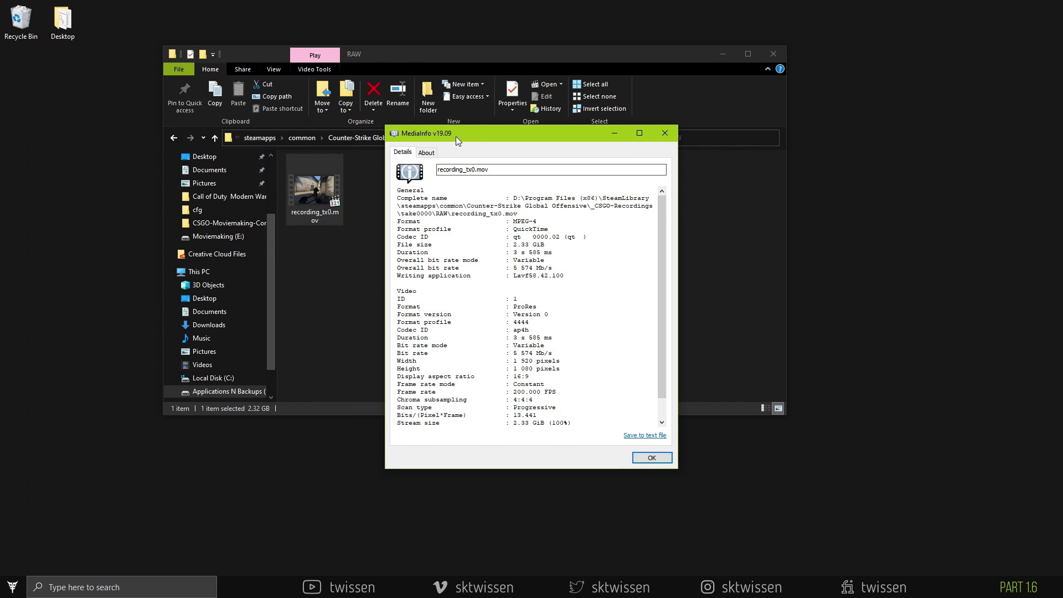
left_click_drag(456, 136, 468, 152)
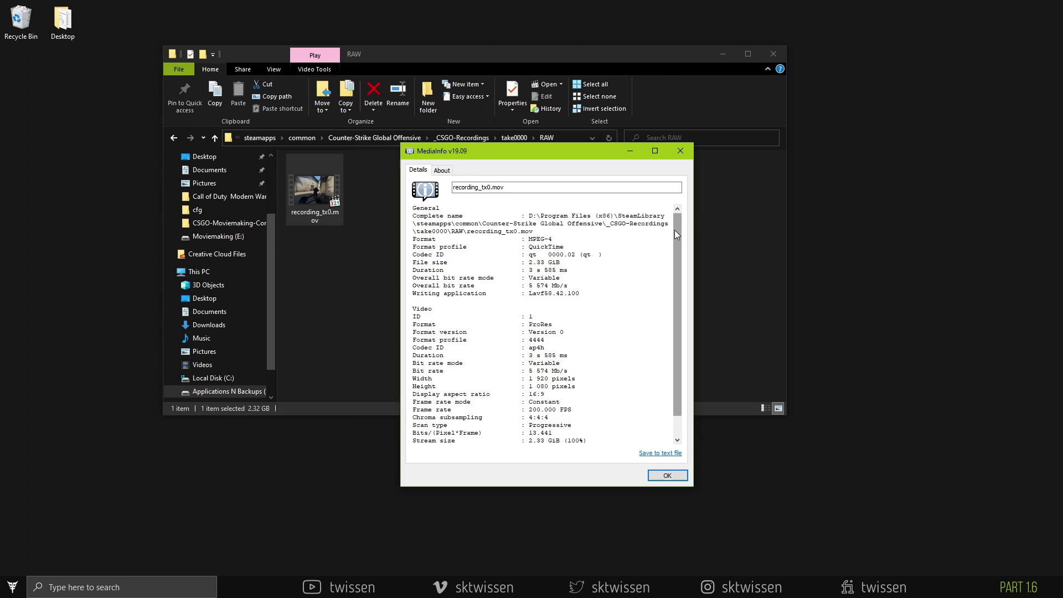
left_click_drag(674, 231, 678, 252)
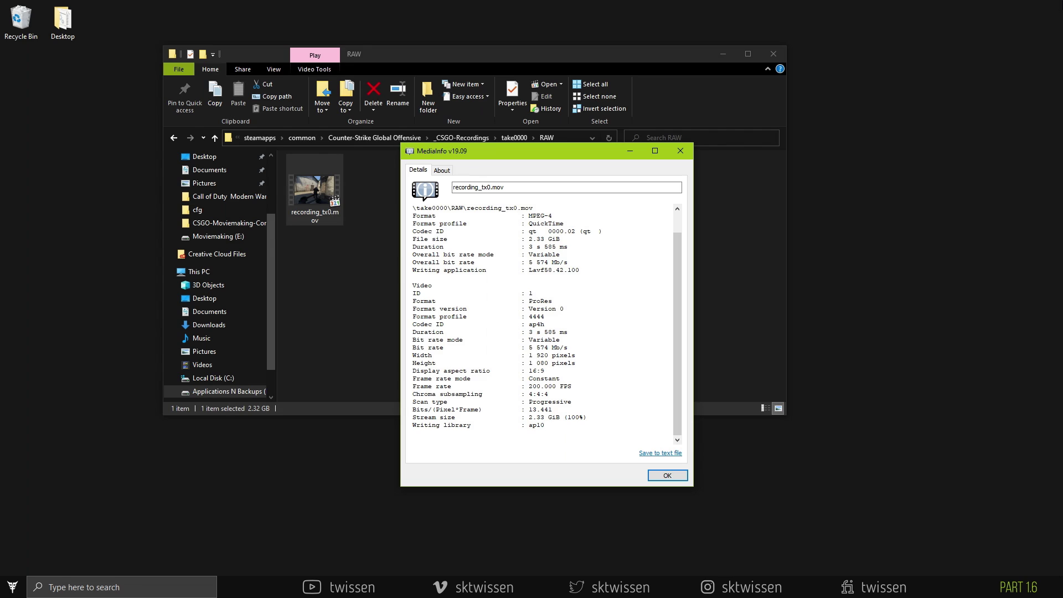
Close MediaInfo and create a new desktop folder named 'tutorial'.
left_click(683, 154)
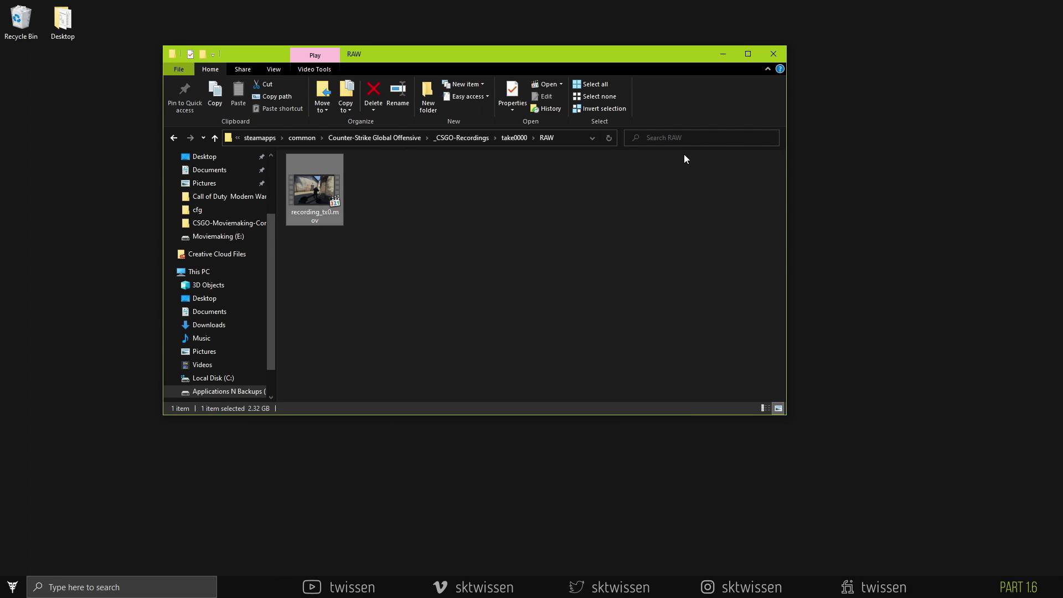
right_click(44, 229)
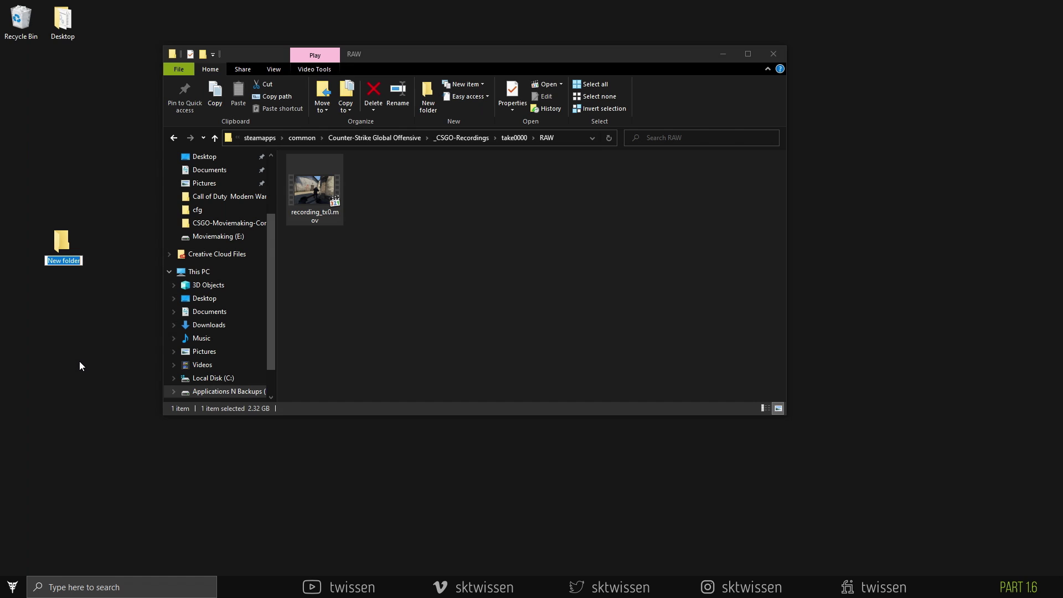
type("tutorial")
key("Return")
Copy the take0000 folder from _CSGO-Recordings onto the desktop and close Explorer.
left_click(476, 138)
left_click_drag(311, 174, 91, 243)
key("alt+F4")
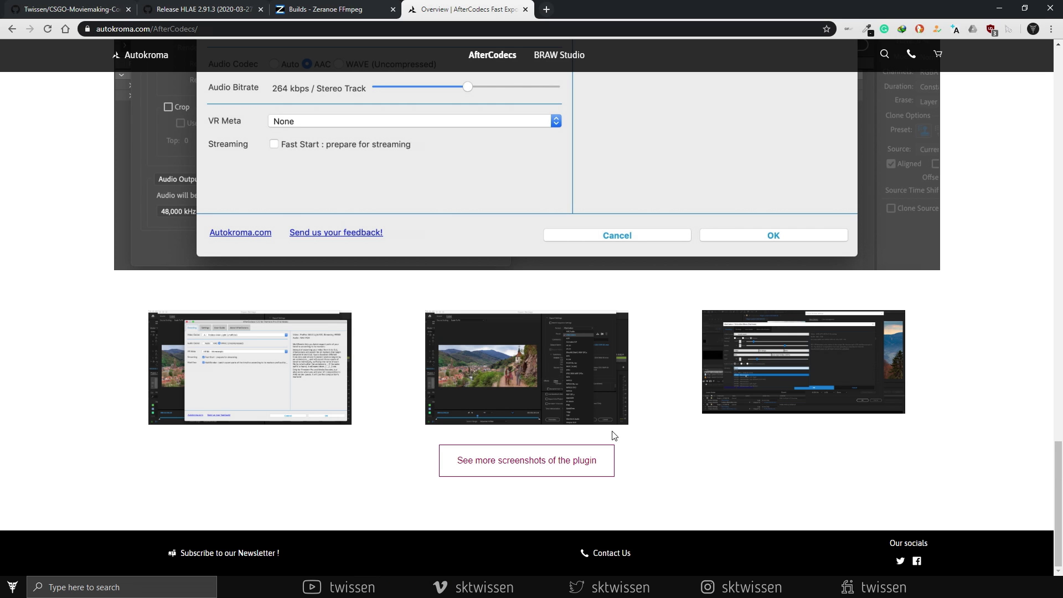
Scroll the AfterCodecs page back up to the header with the Buy and Download installer buttons.
scroll(1045, 470, "up", 2)
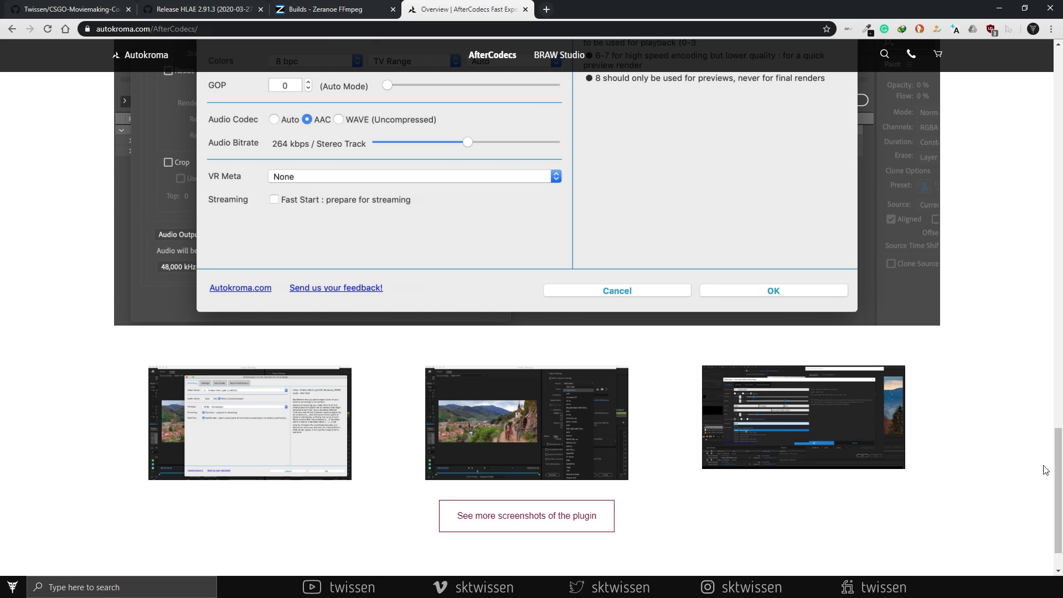
scroll(1045, 469, "up", 3)
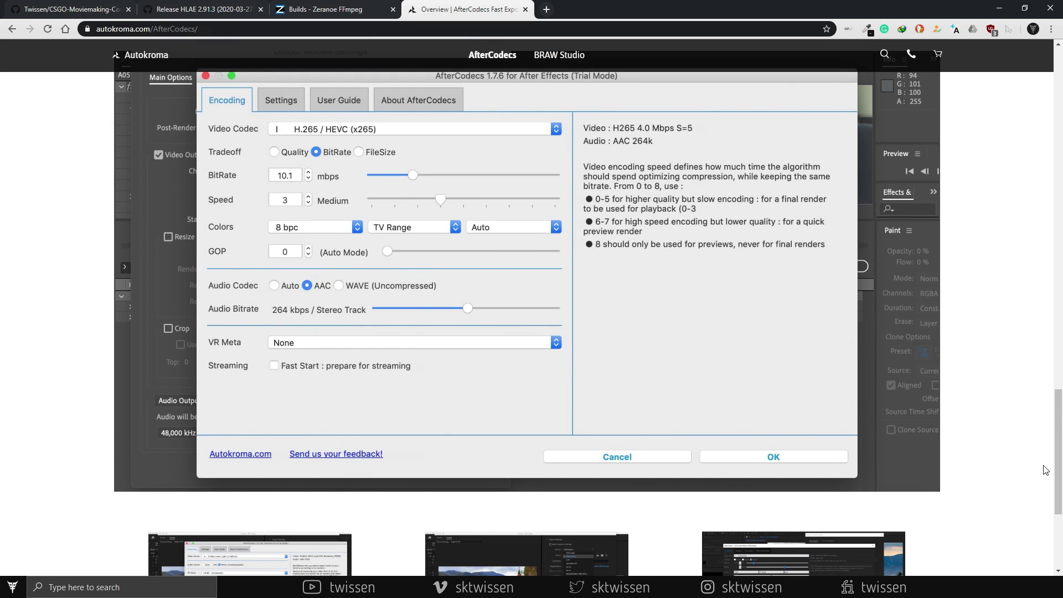
scroll(1046, 470, "up", 4)
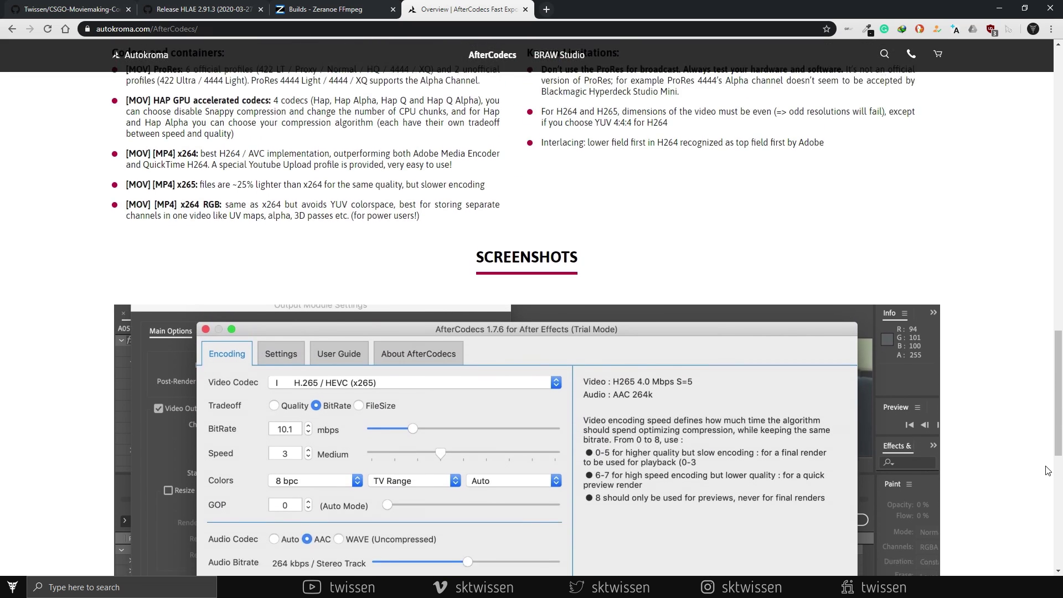
scroll(1048, 471, "up", 6)
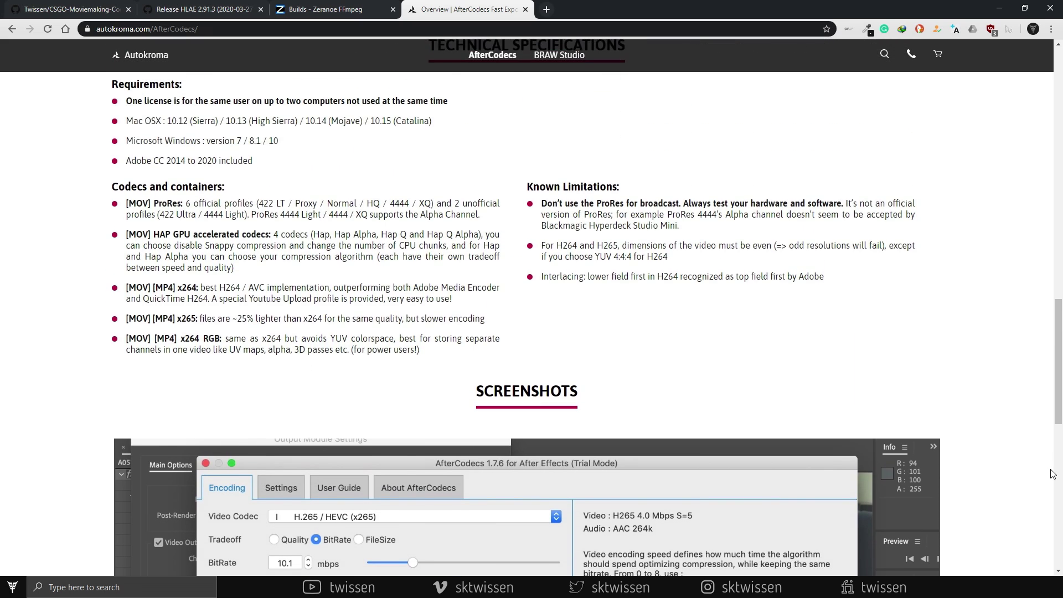
scroll(1052, 473, "up", 6)
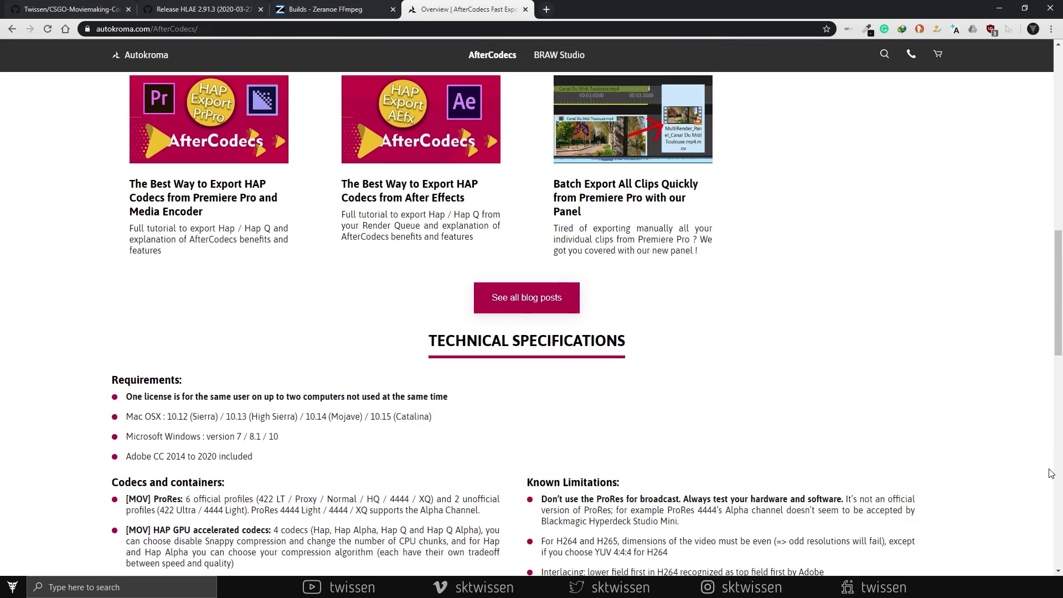
scroll(1052, 473, "up", 5)
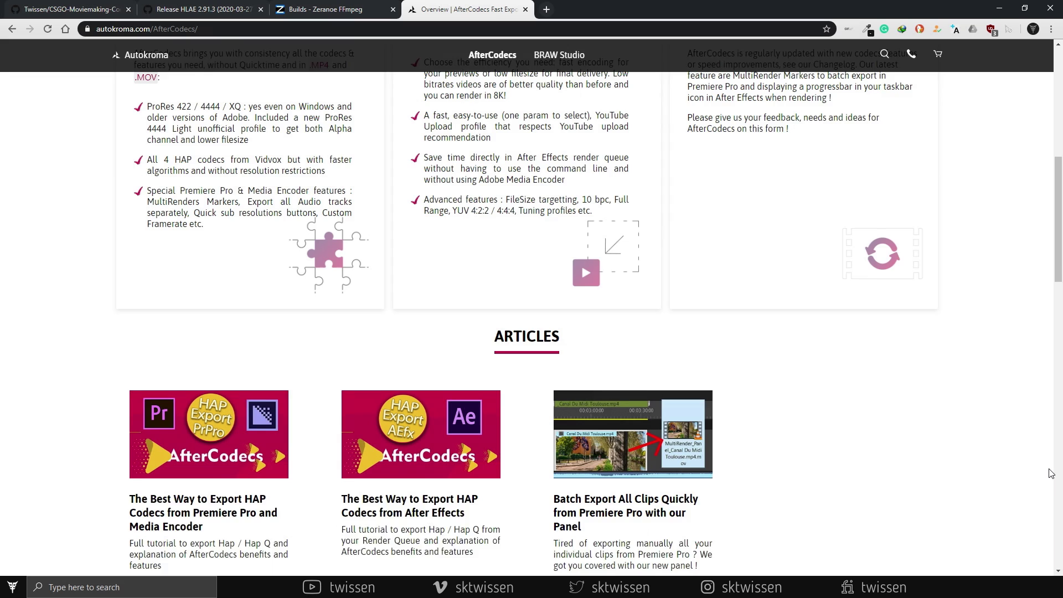
scroll(1051, 473, "up", 5)
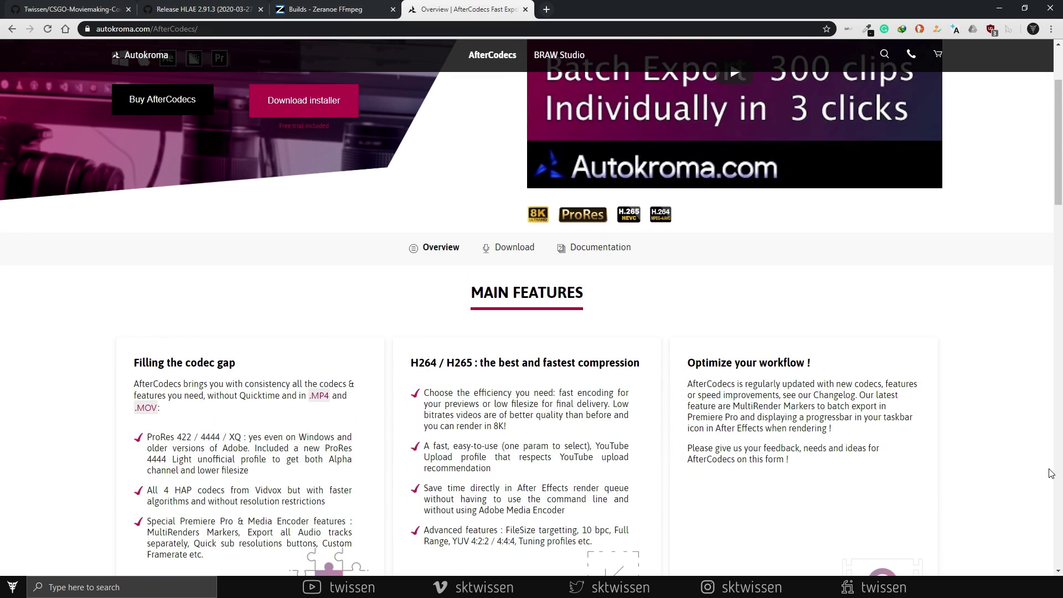
scroll(1051, 473, "up", 1)
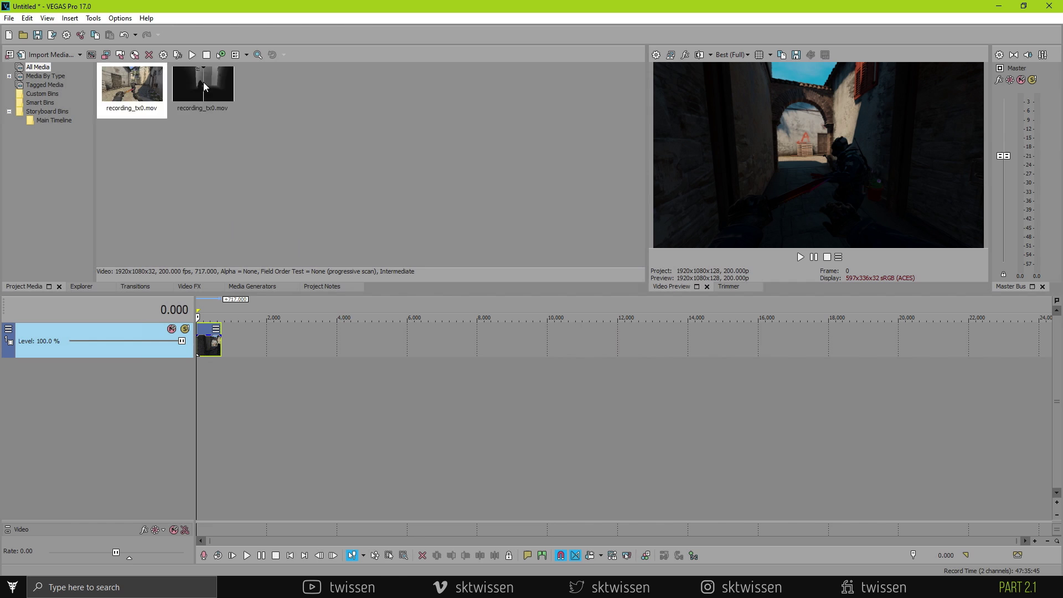
Add the recorded clip to the timeline and set the project to progressive, 60.000 fps.
left_click_drag(202, 89, 264, 256)
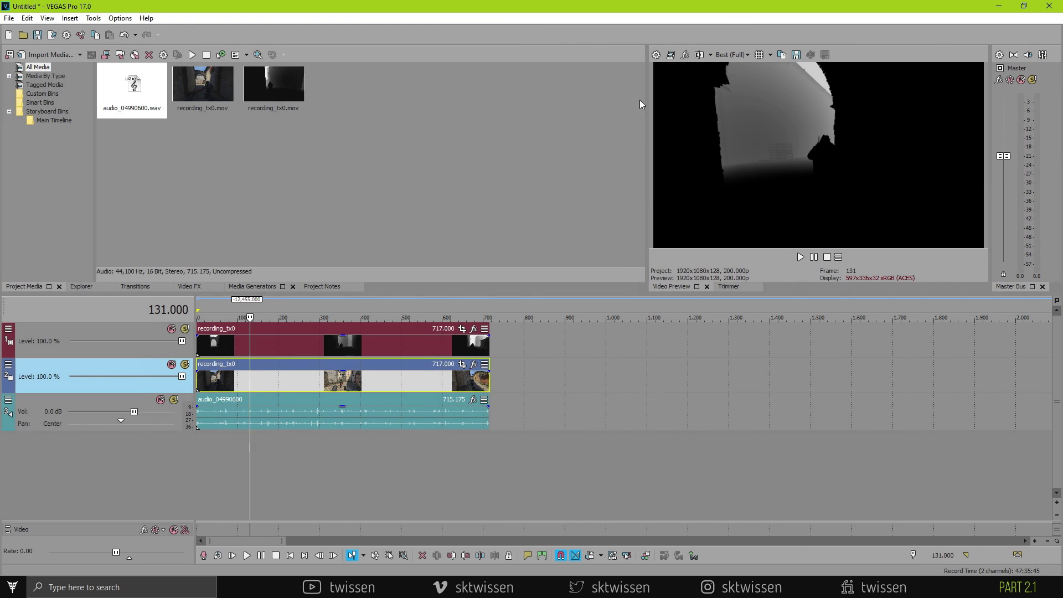
left_click(656, 54)
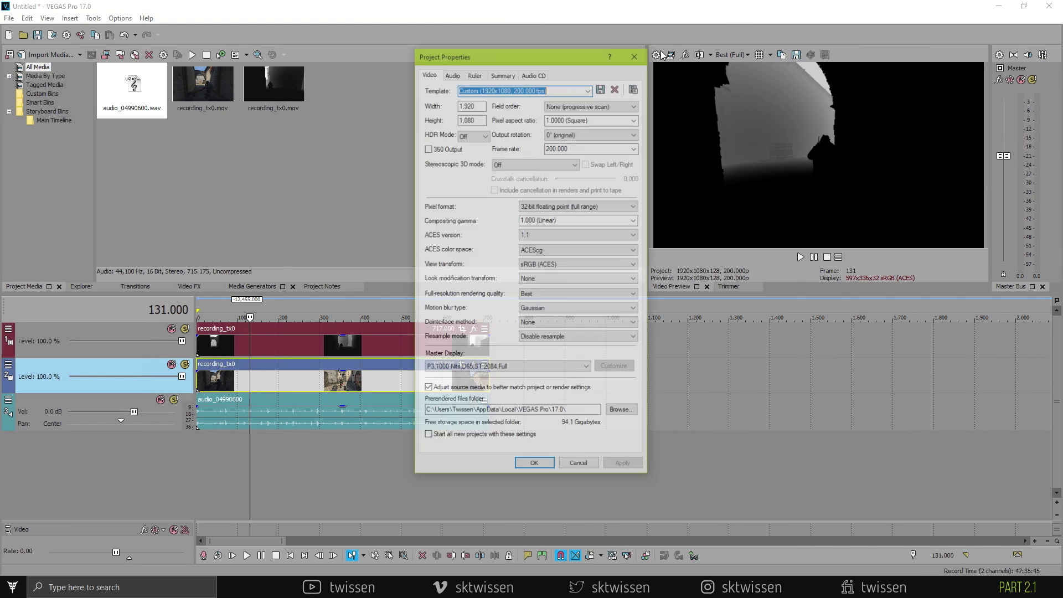
left_click(606, 104)
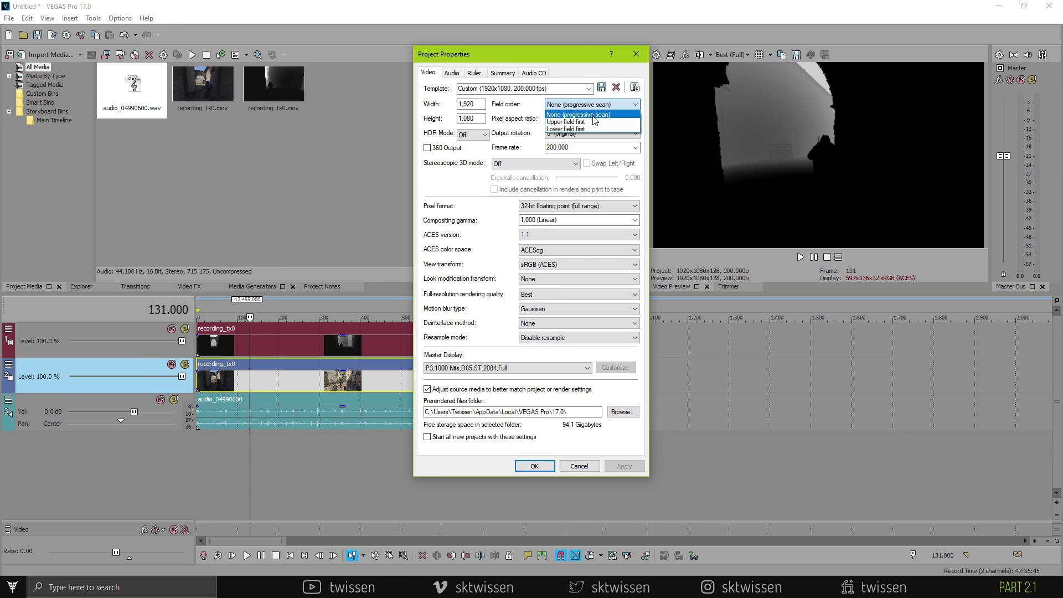
left_click(627, 117)
left_click(636, 147)
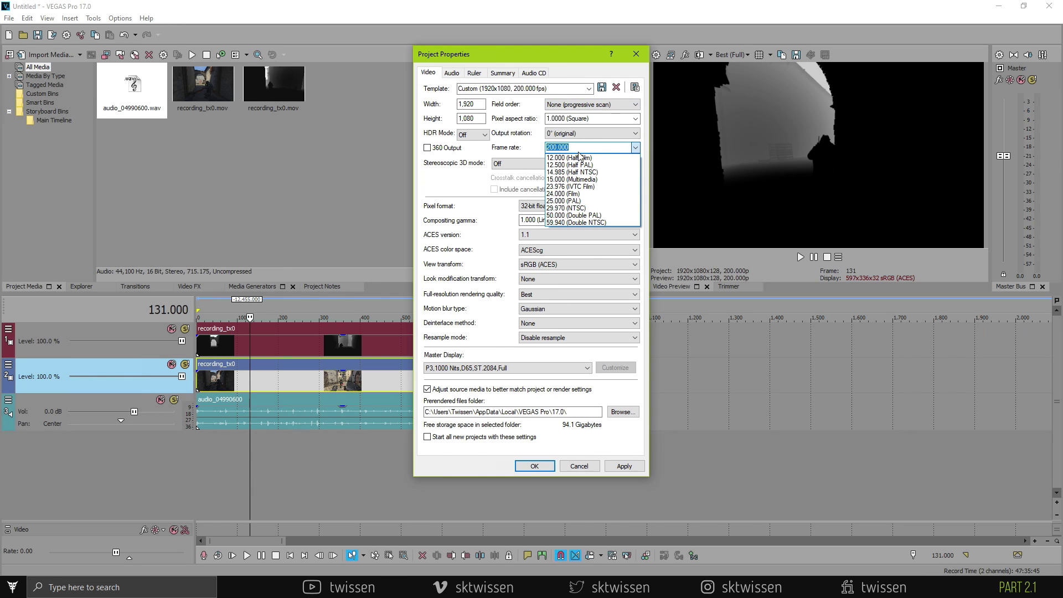
left_click(576, 222)
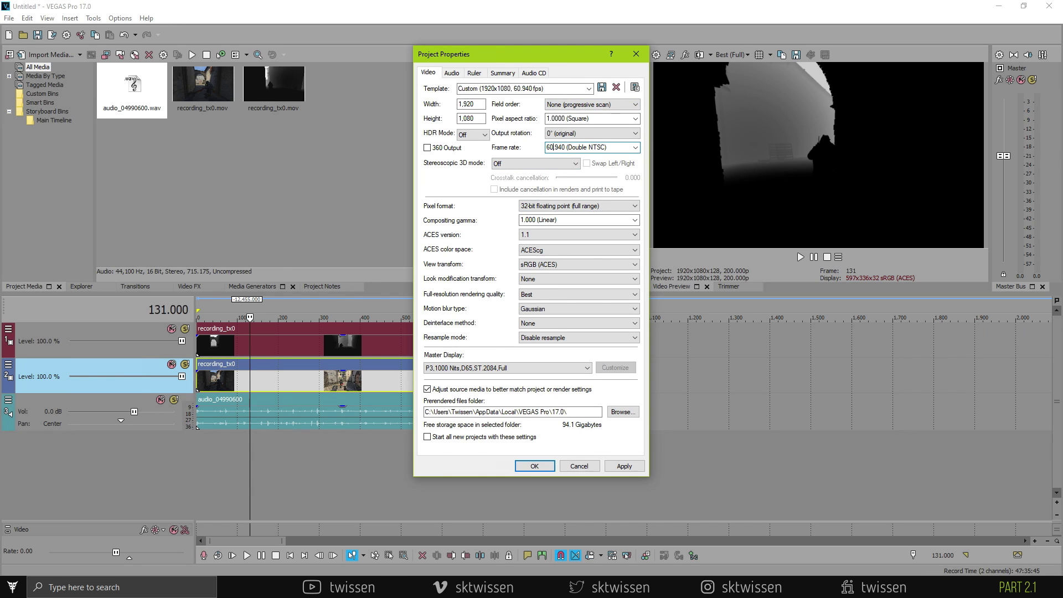
double_click(559, 147)
type("60.000")
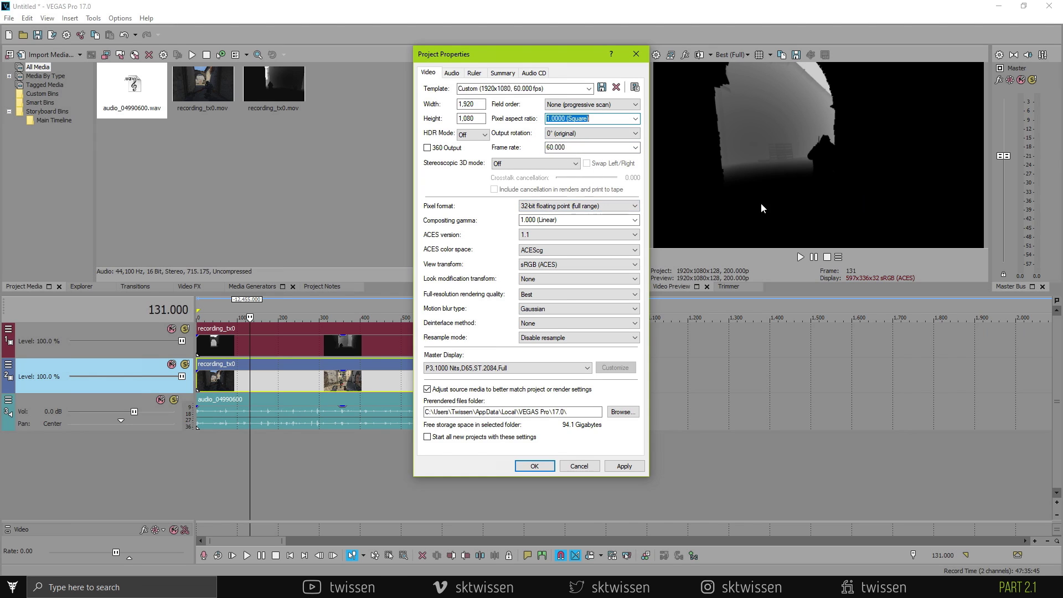
Keep 32-bit full range, linear gamma, ACES 1.1 ACEScg and no resampling; turn view transform Off.
left_click(631, 206)
left_click(622, 230)
left_click(634, 220)
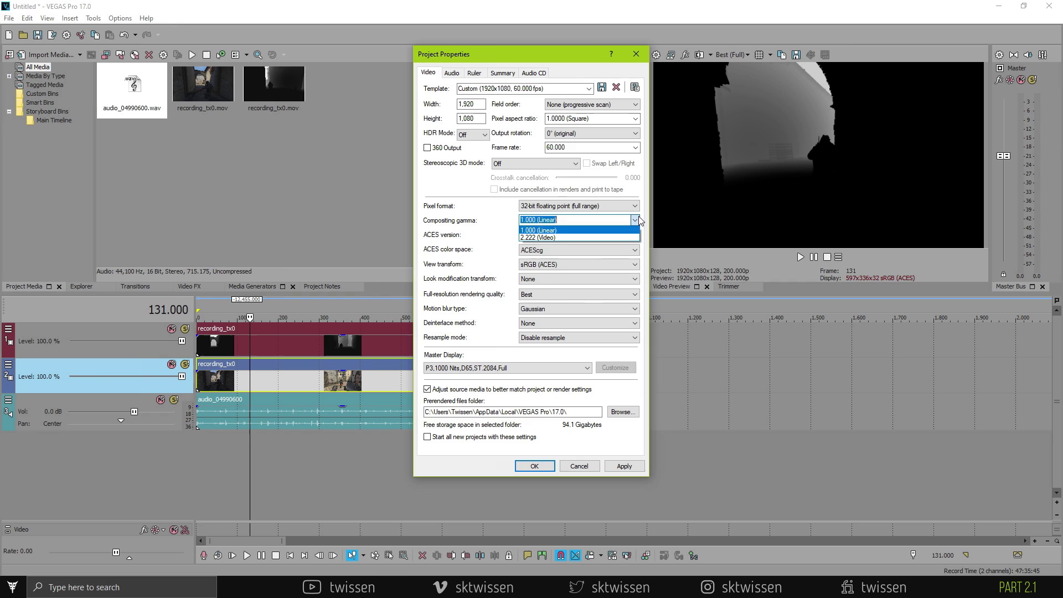
left_click(633, 233)
left_click(633, 233)
left_click(631, 246)
left_click(634, 250)
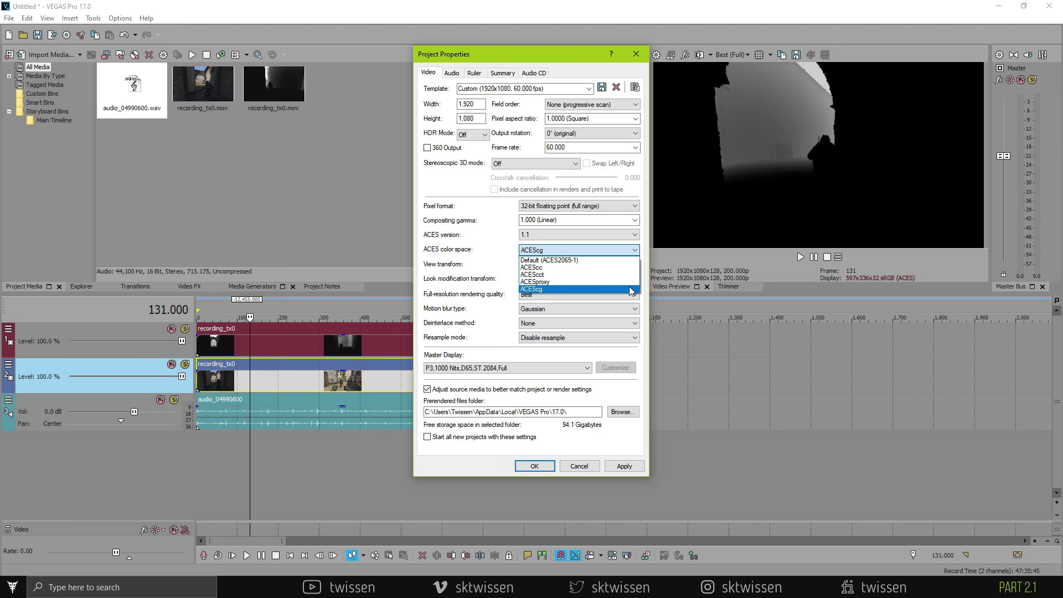
left_click(619, 273)
left_click(613, 272)
left_click(616, 322)
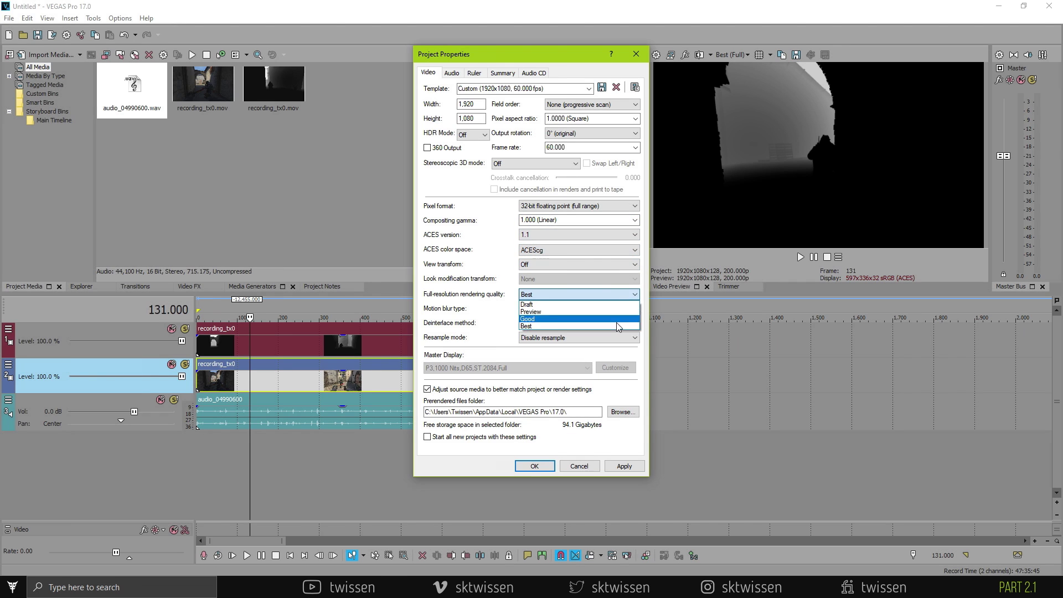
left_click(615, 322)
left_click(631, 337)
left_click(620, 362)
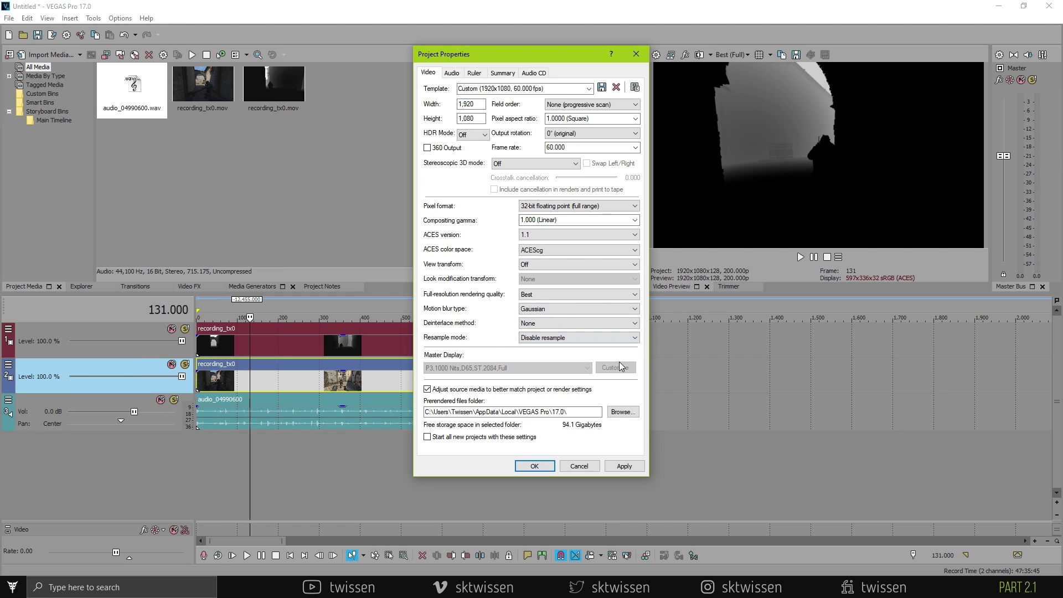
Set project audio to Stereo, 48,000 Hz, 24-bit, Best resample quality, and apply.
left_click(451, 73)
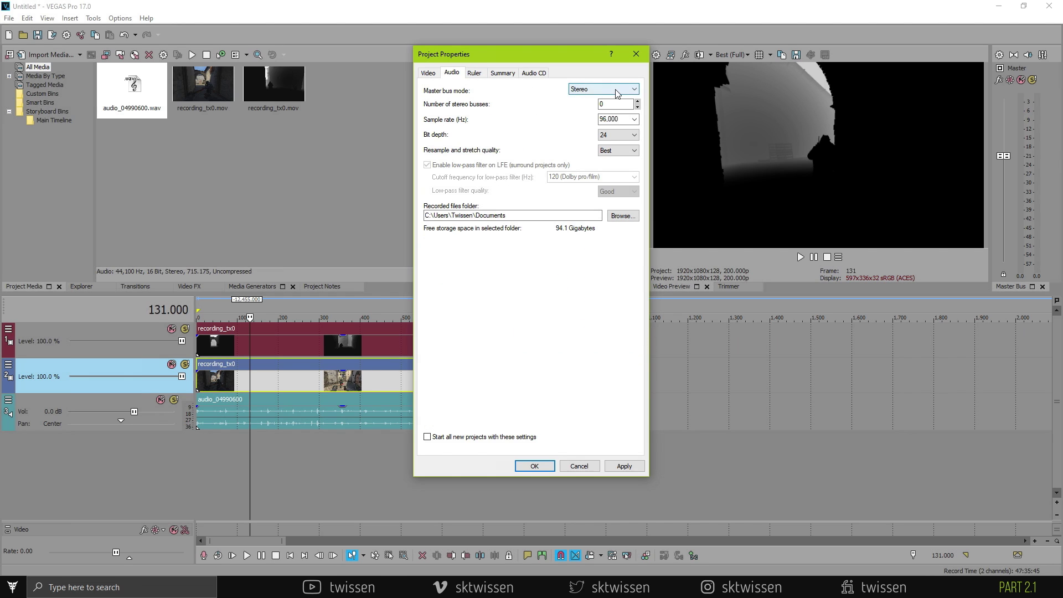
left_click(616, 90)
left_click(617, 93)
left_click(617, 119)
left_click(617, 173)
left_click(617, 135)
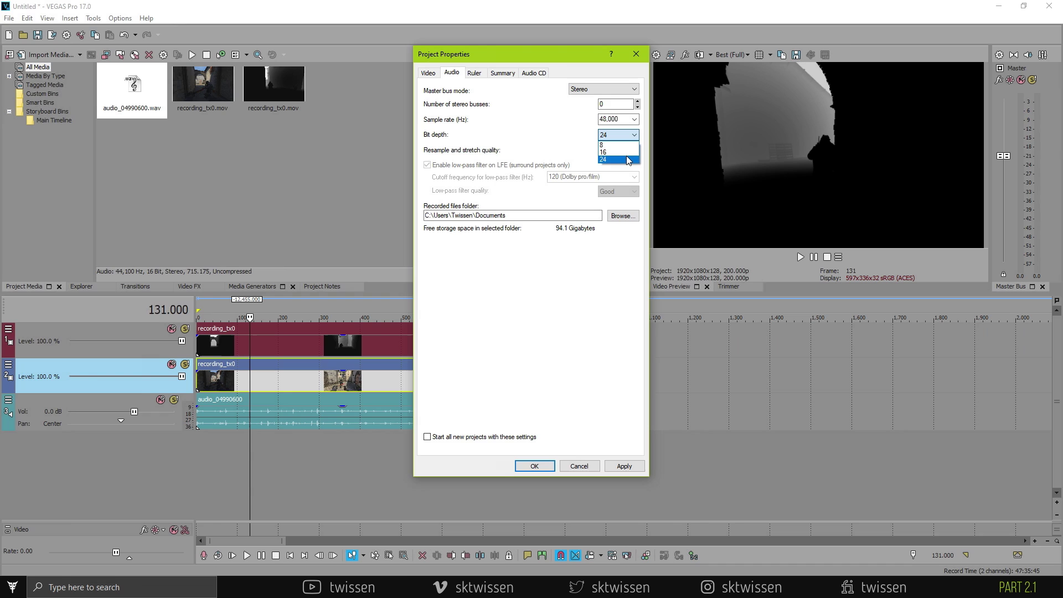
left_click(625, 157)
left_click(627, 152)
left_click(627, 159)
left_click(538, 465)
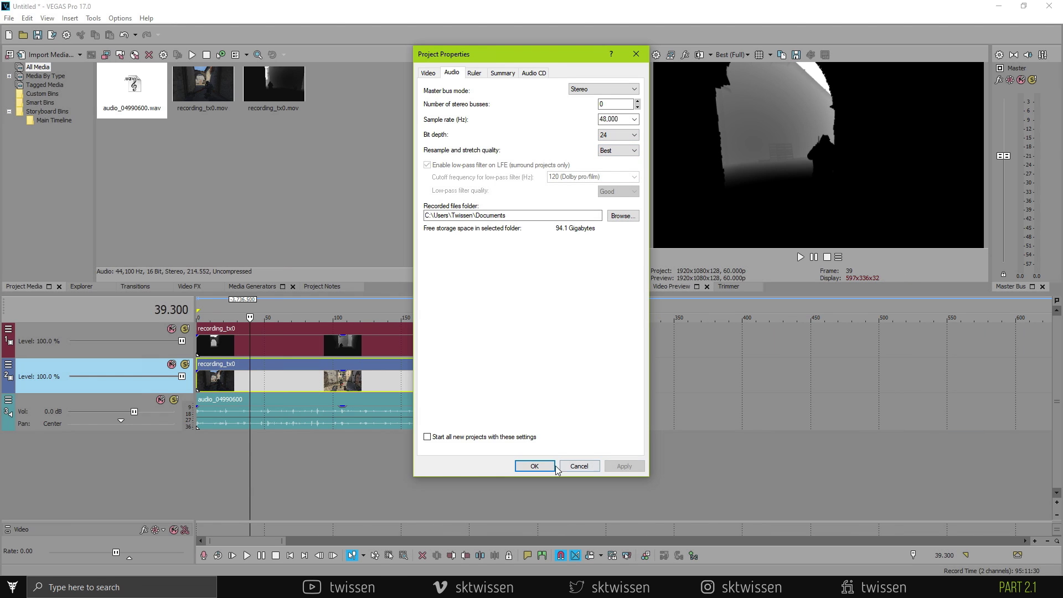
Move the gameplay track above the dark track and mute the dark greyscale track.
left_click(342, 440)
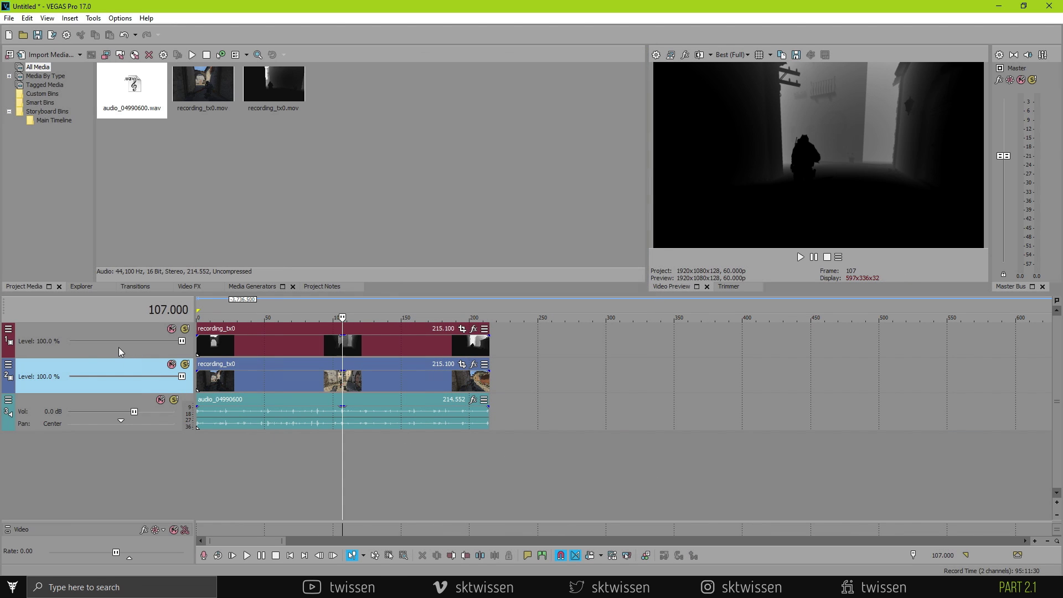
left_click_drag(58, 356, 59, 388)
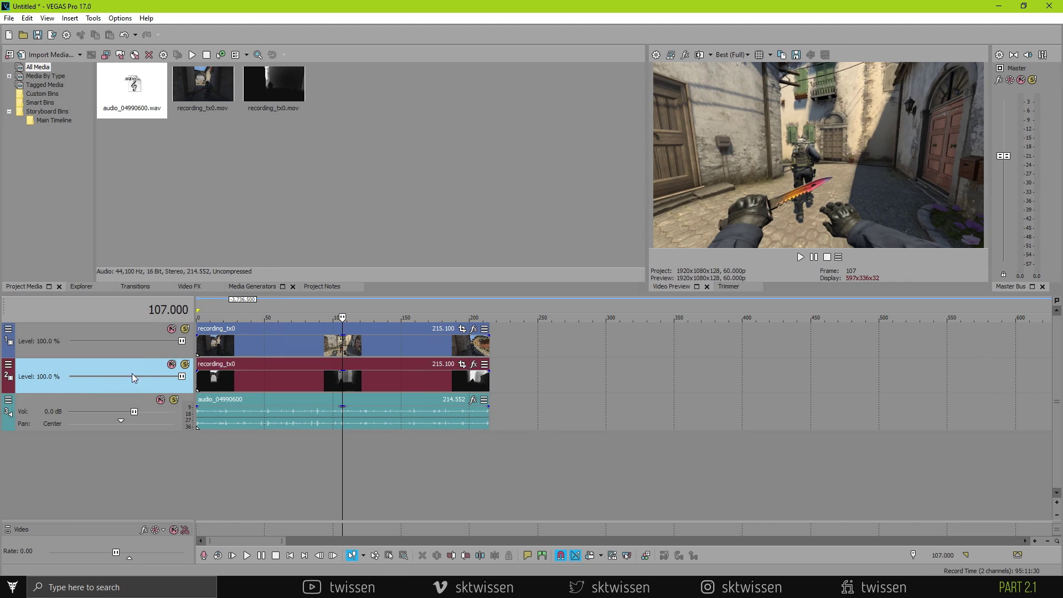
left_click(173, 365)
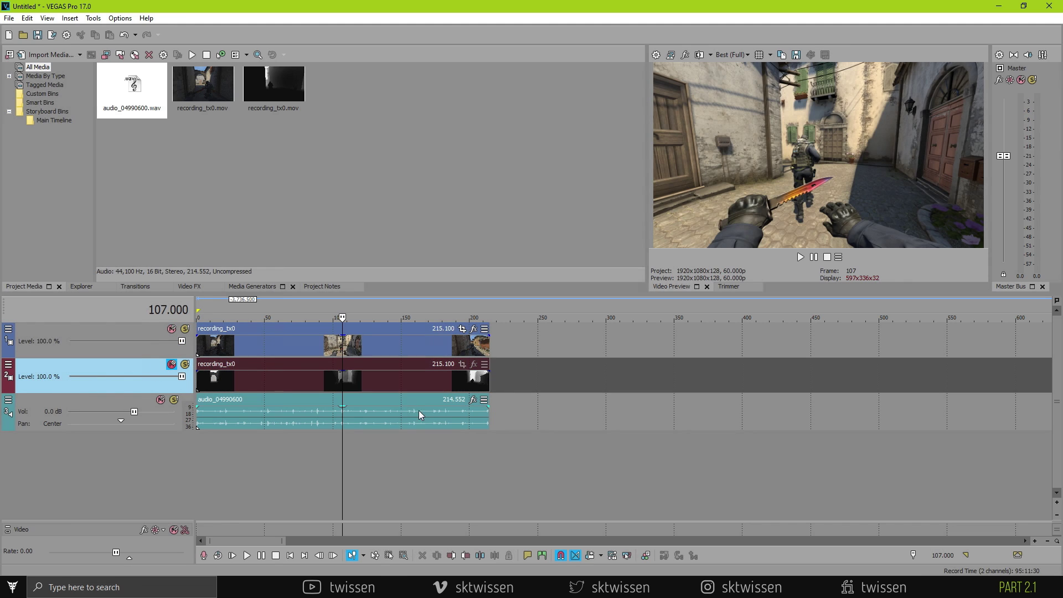
left_click(374, 438)
left_click(220, 428)
left_click(245, 434)
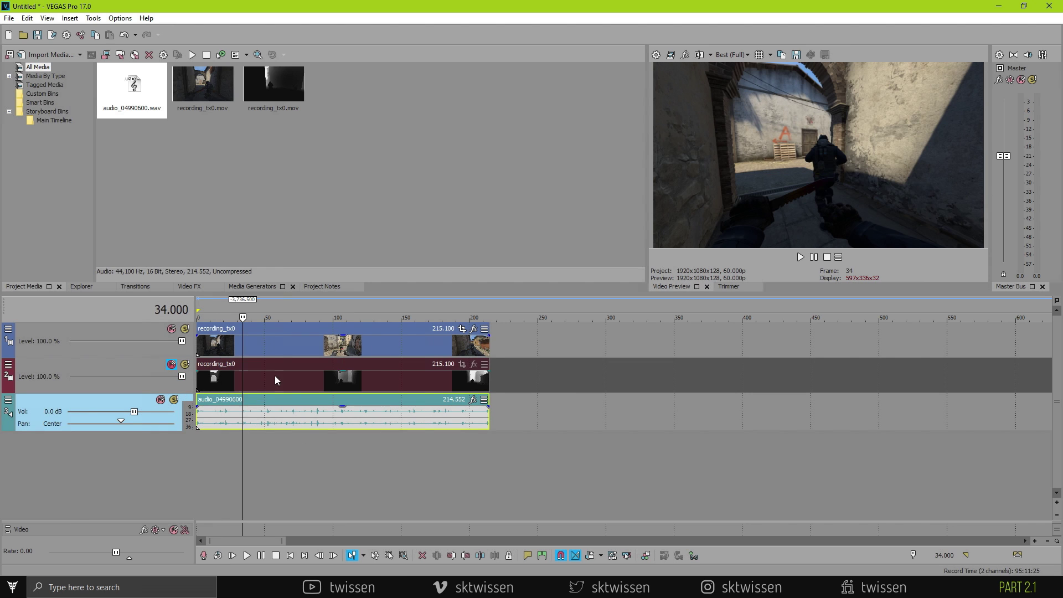
Select the clip's whole length, keep the greyscale track muted, and open Render As.
double_click(285, 374)
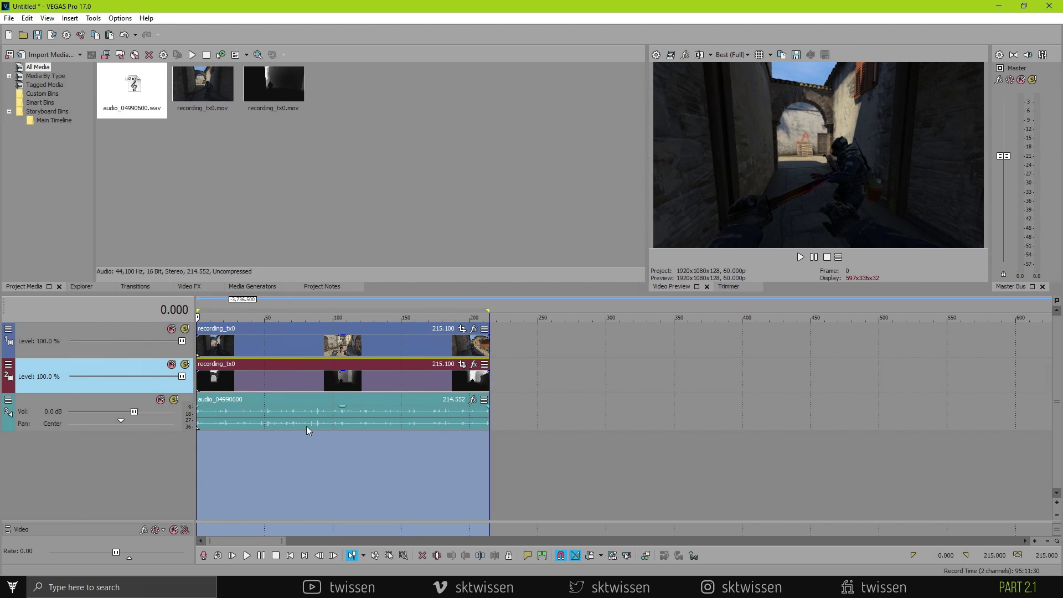
left_click(172, 365)
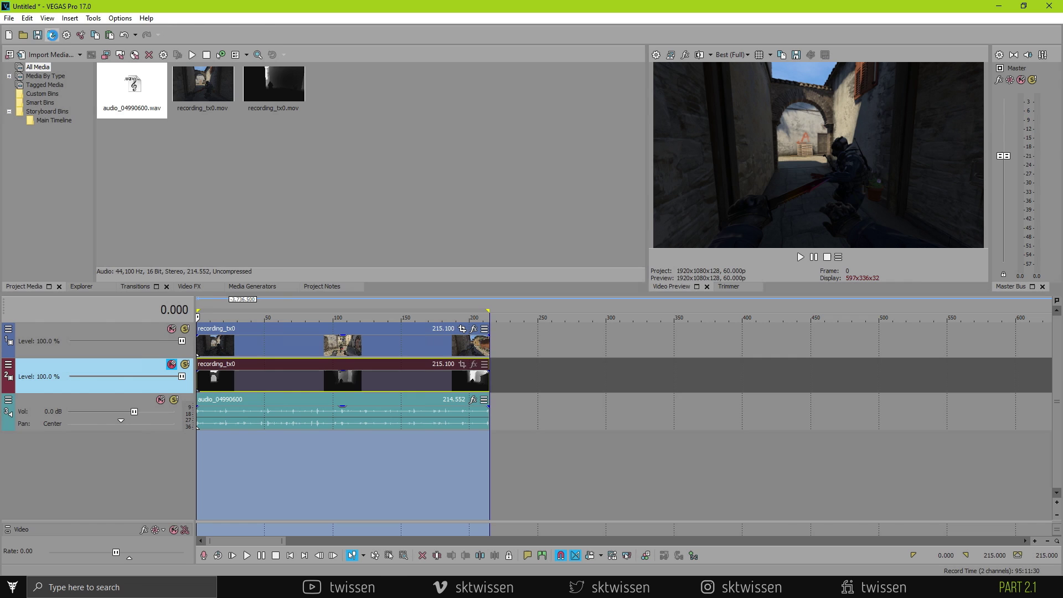
left_click(52, 35)
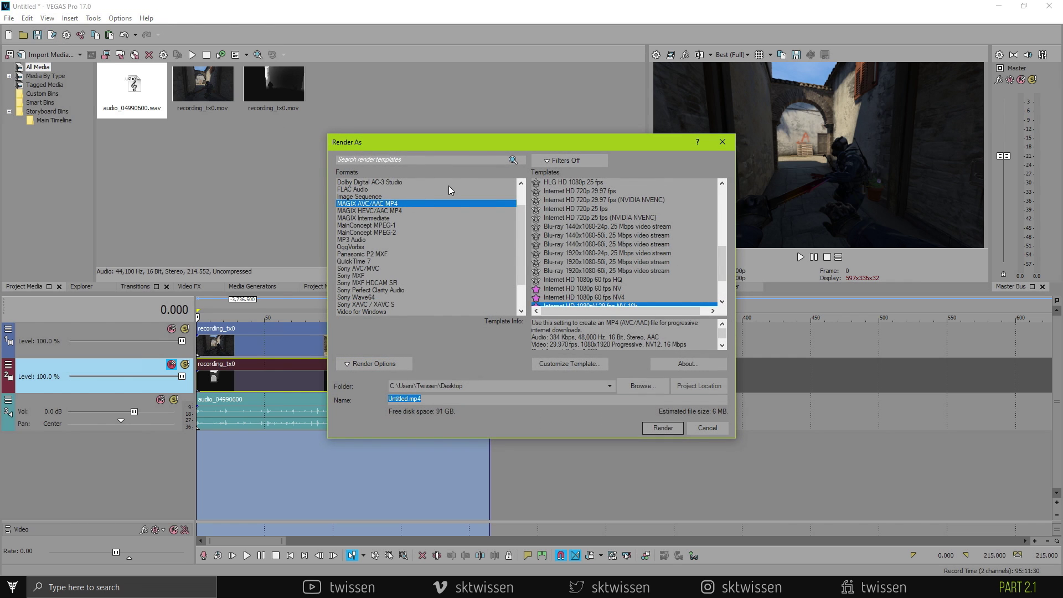
Switch to MAGIX Intermediate and customize its Intermediate 422 1920x1080-23.976p template.
left_click_drag(473, 134, 392, 97)
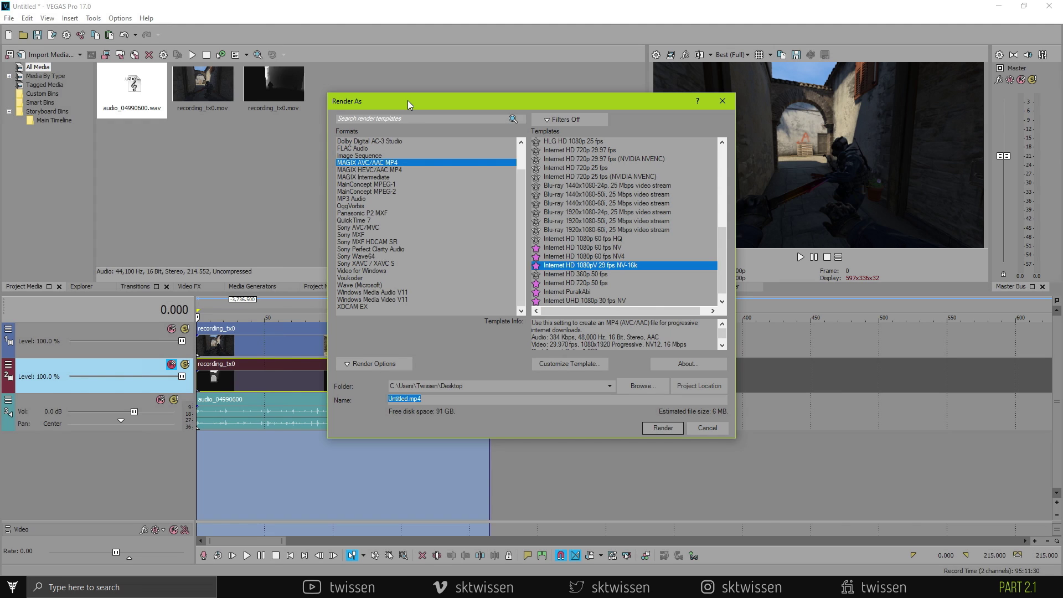
left_click(381, 176)
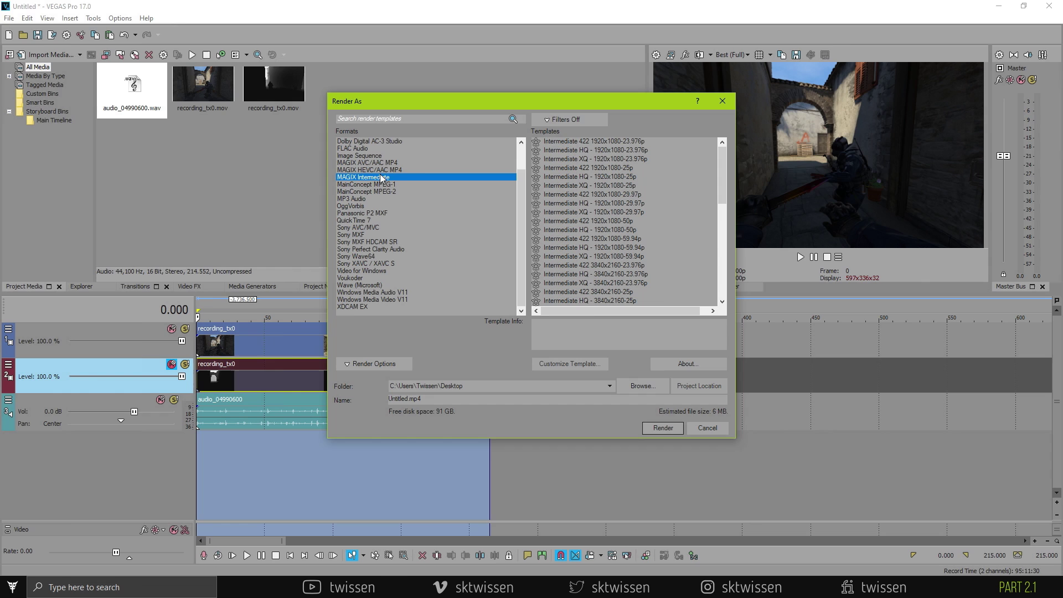
left_click(607, 142)
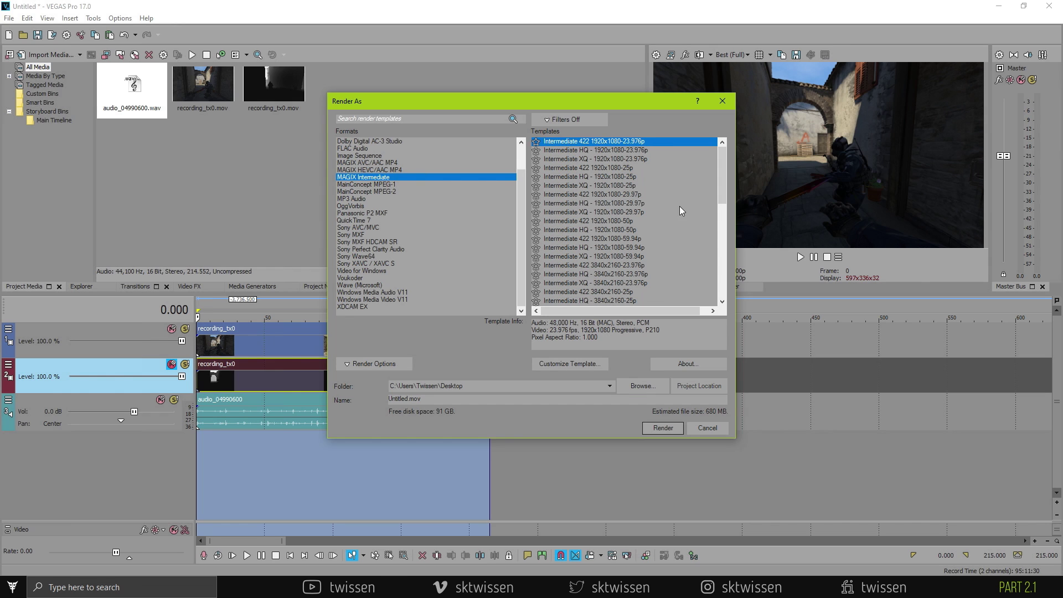
left_click(603, 363)
Set the template to HD 1080 frame size, Intermediate 444 (XQ) profile, 60.0 fps.
left_click(510, 192)
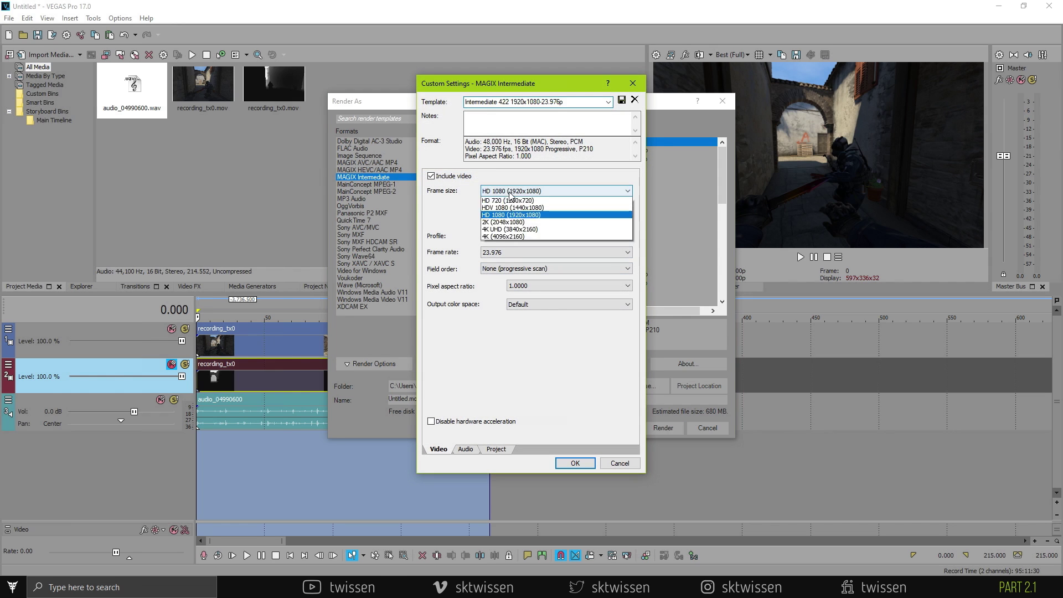
left_click(512, 238)
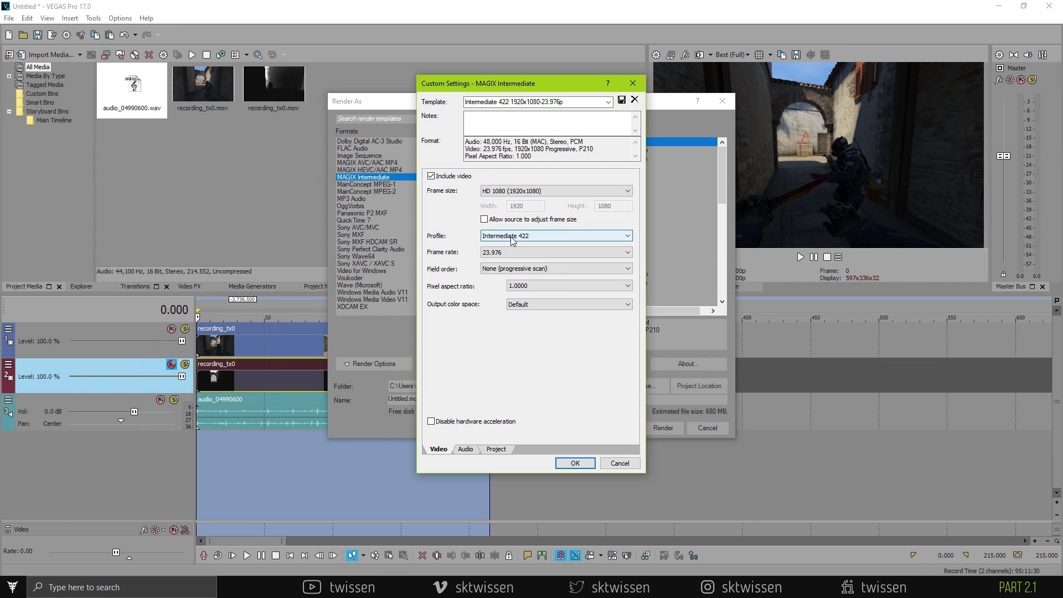
left_click(627, 236)
left_click(620, 282)
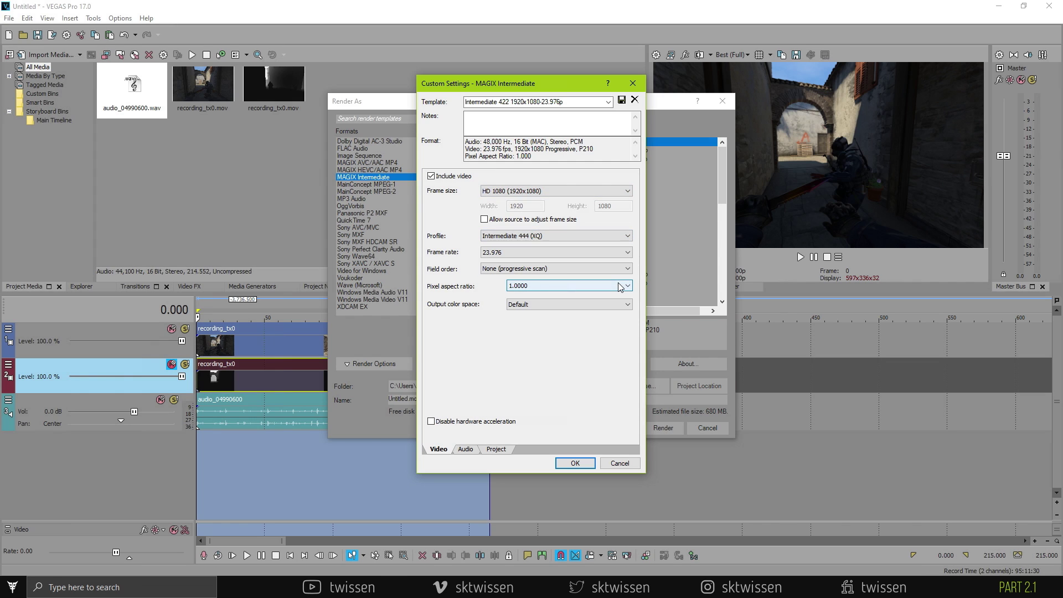
left_click(627, 252)
left_click(614, 305)
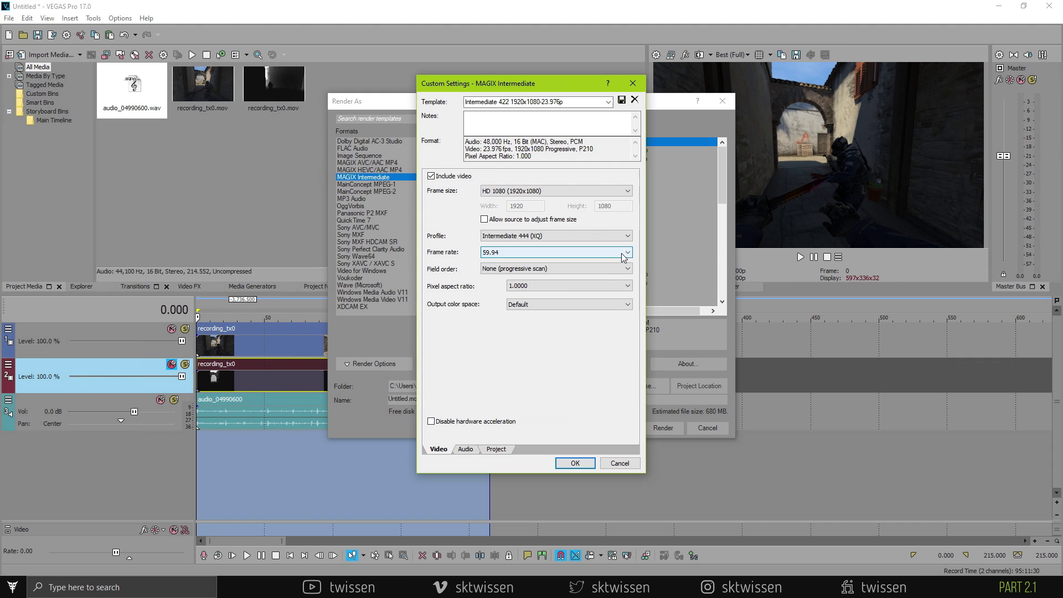
left_click(628, 253)
left_click(629, 312)
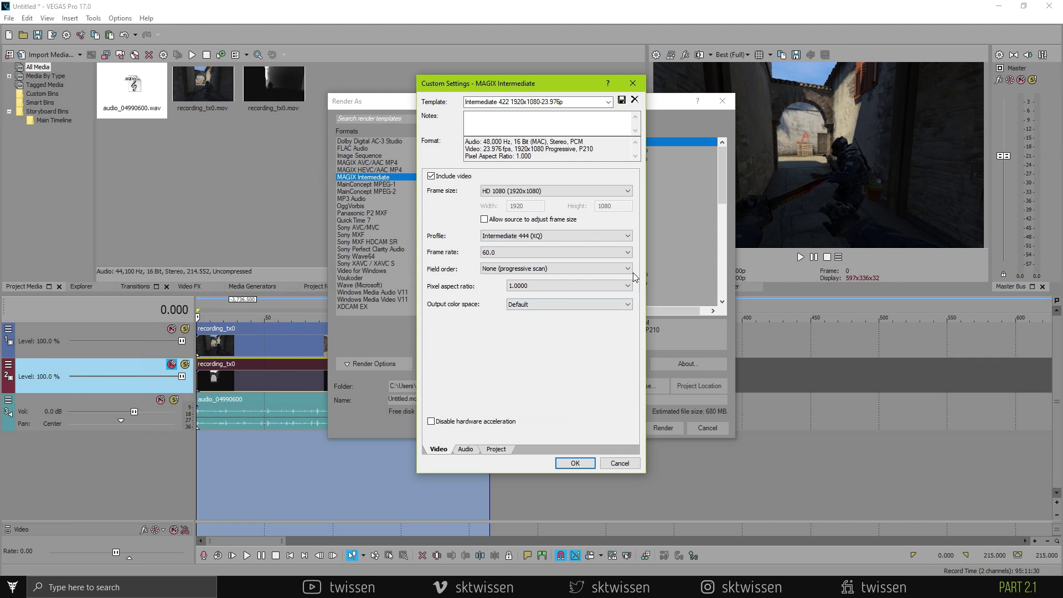
Keep progressive scan, 1.0000 pixel aspect, Default colour space and 48,000 Hz audio.
left_click(627, 269)
left_click(611, 281)
left_click(611, 284)
left_click(608, 295)
left_click(608, 304)
left_click(595, 317)
left_click(466, 449)
left_click(533, 189)
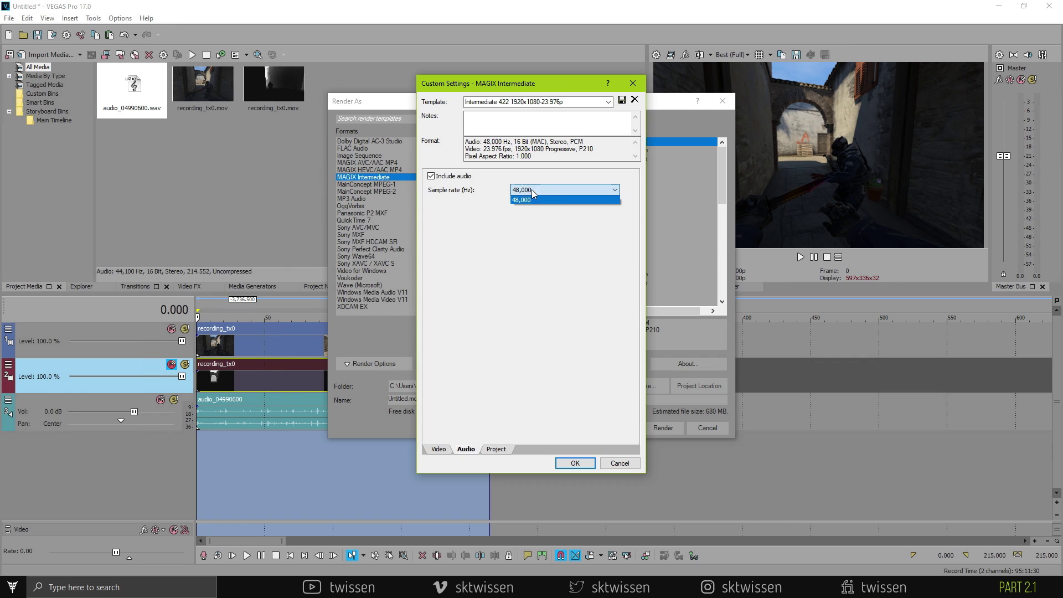
left_click(528, 203)
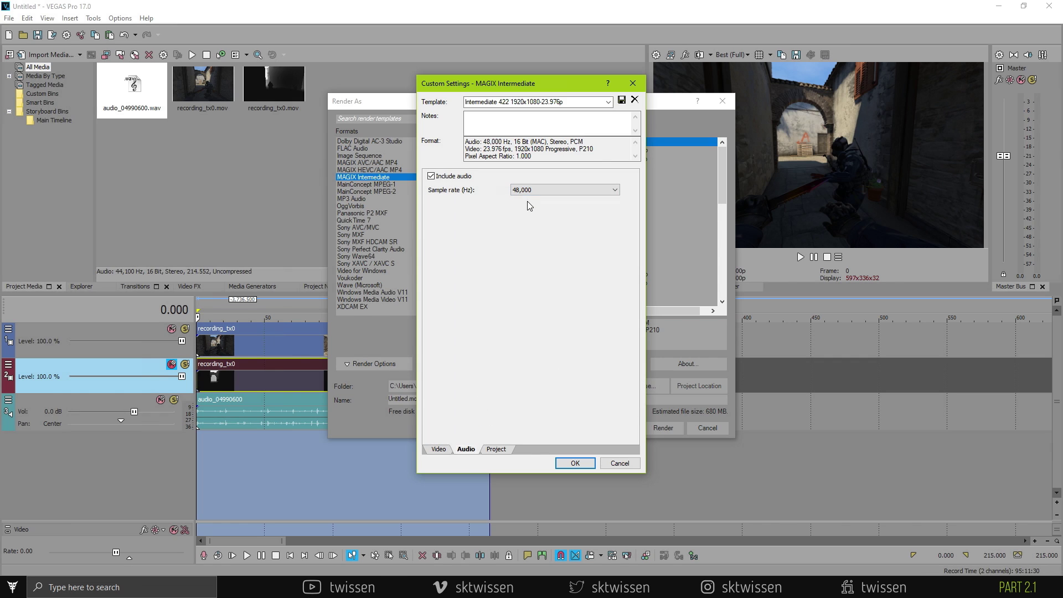
Set rendering quality to Best, save the template as '1080-60p 444XQ', and browse to the tutorial folder.
left_click(496, 449)
left_click(553, 182)
left_click(553, 219)
left_click(439, 449)
left_click(486, 103)
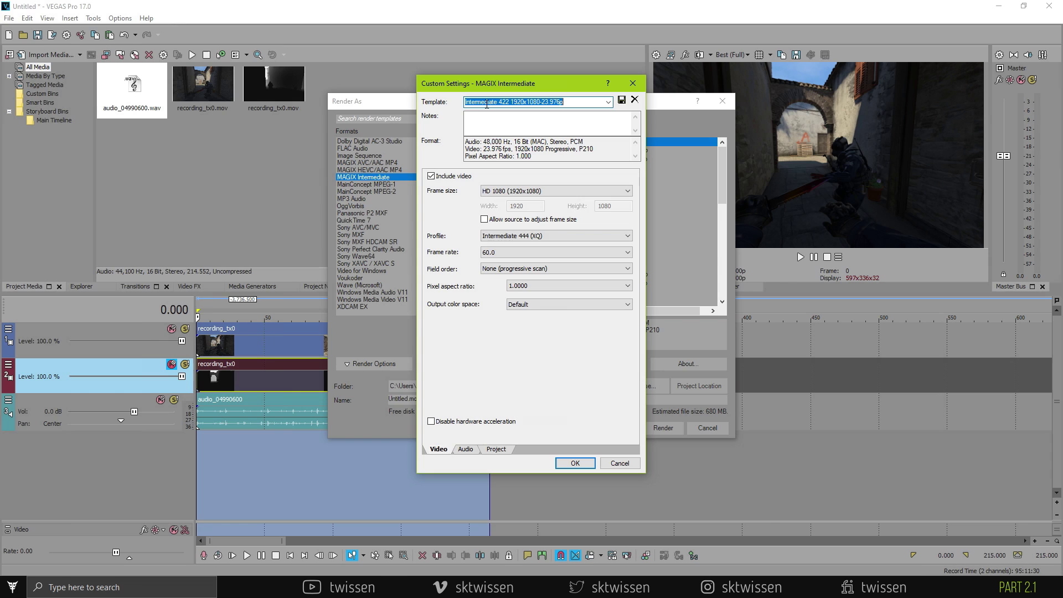
type("107")
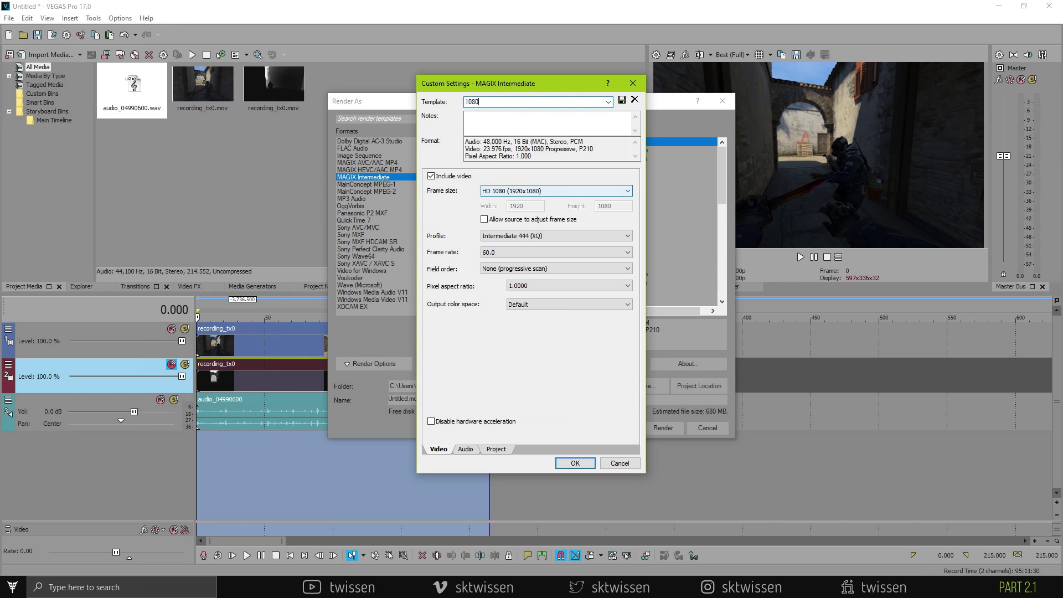
type("0-60p 444XQ")
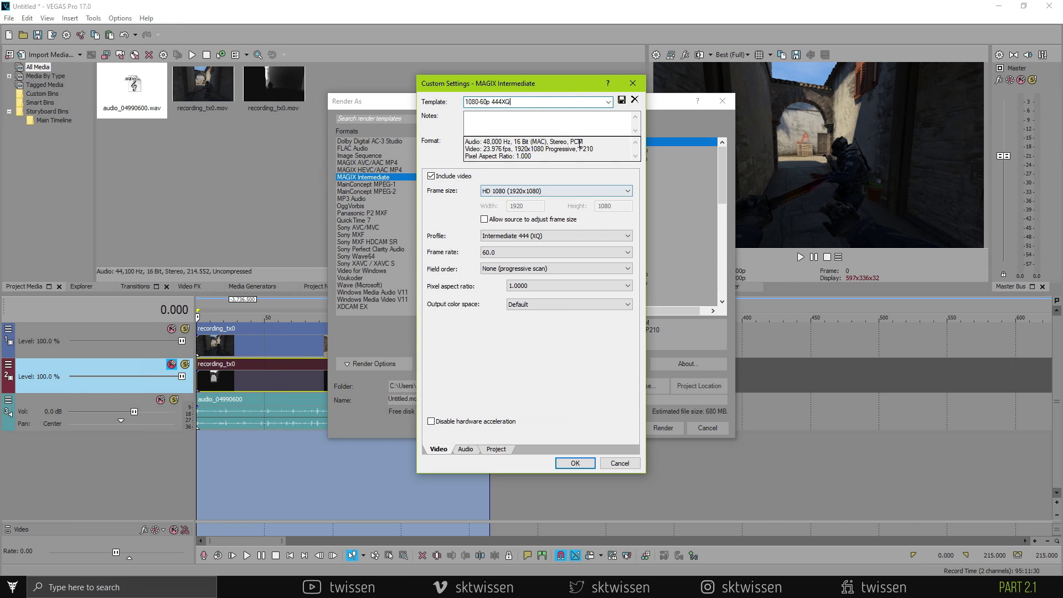
left_click(622, 100)
left_click(575, 463)
left_click(641, 386)
double_click(690, 205)
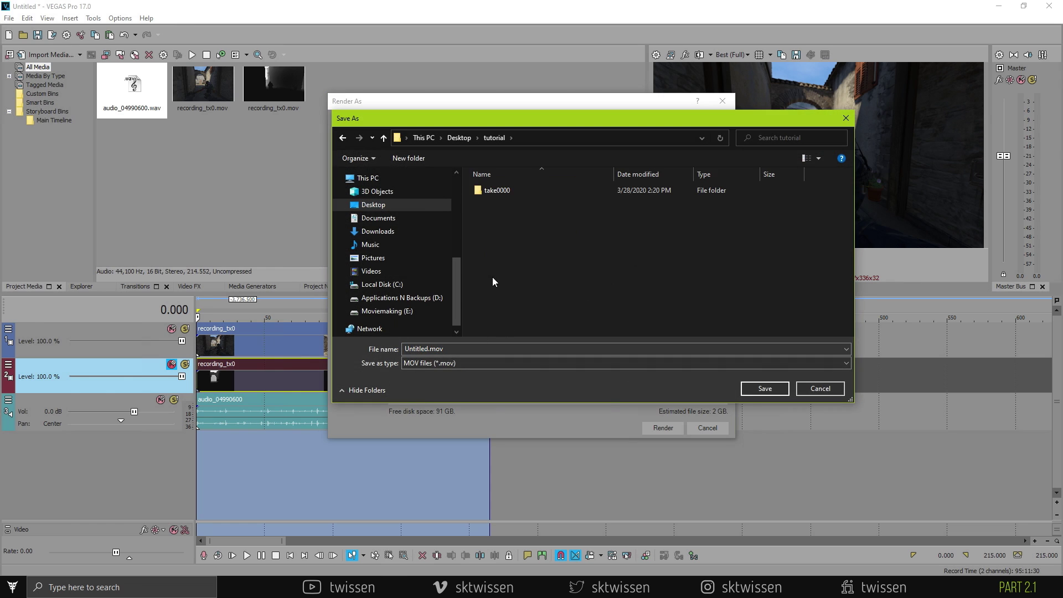
Create a 'VEGASPRO renders' folder and render the clip into it as raw.mov.
key("ctrl+shift+n")
type("VEGASP")
key("Return")
key("Return")
triple_click(517, 354)
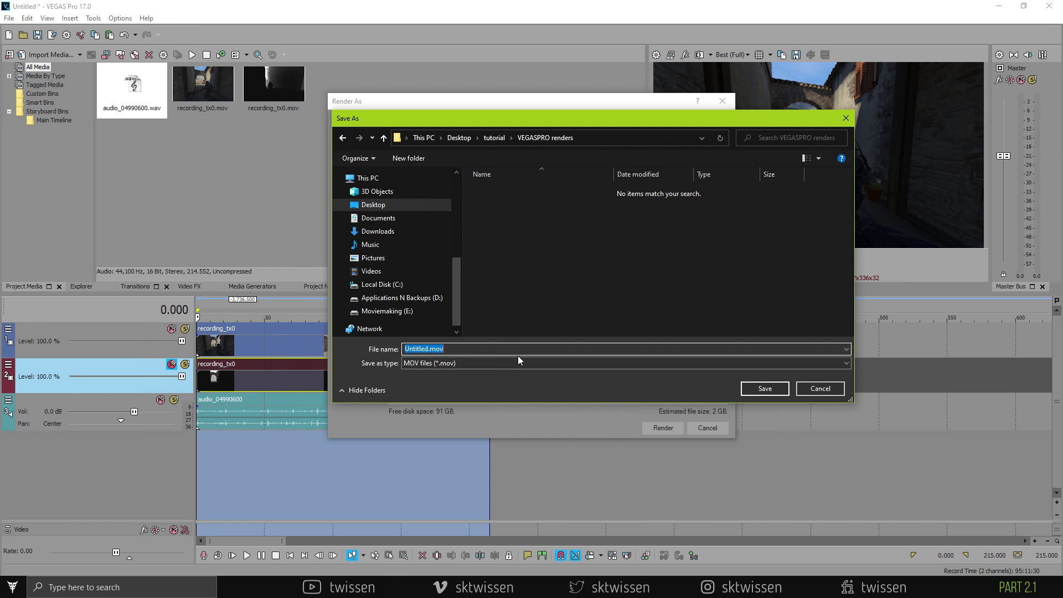
type("raw")
key("Return")
key("Return")
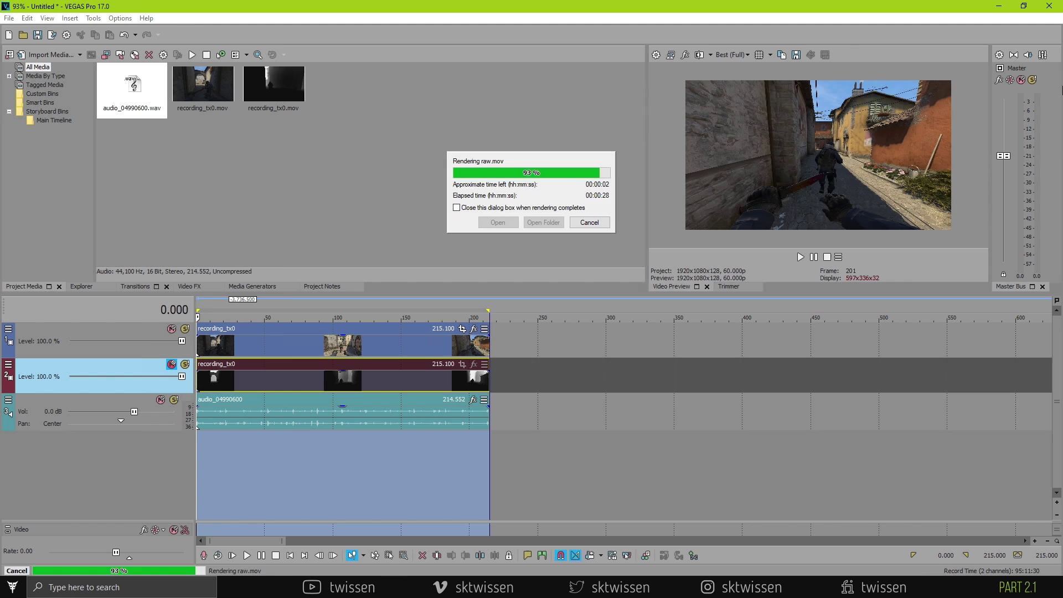
left_click(589, 222)
Mute the audio, solo the depth track, and render it as depth.mov.
left_click(160, 399)
left_click(185, 364)
left_click(51, 34)
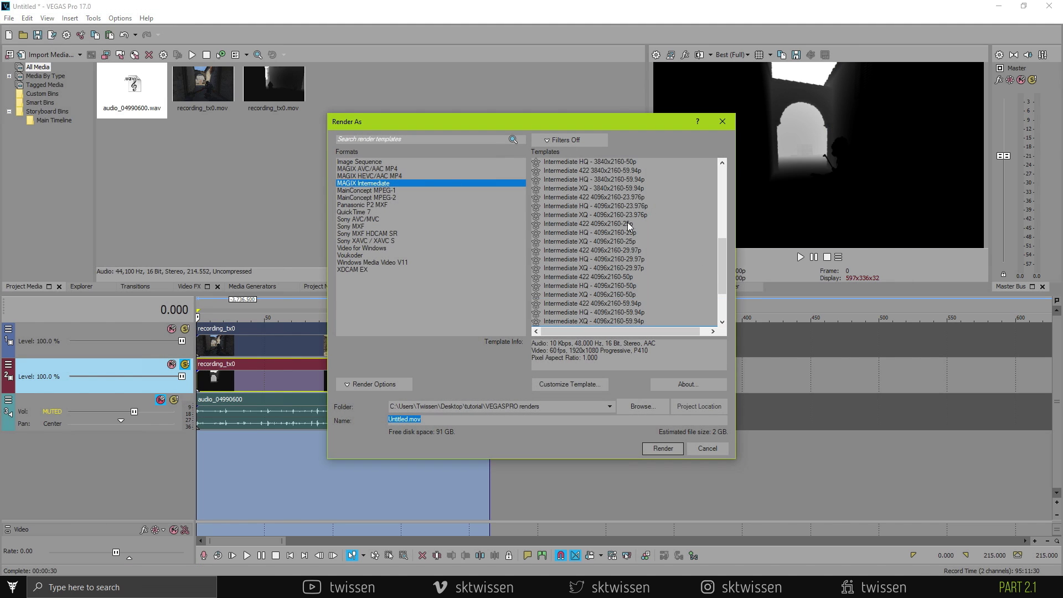
scroll(630, 226, "down", 1)
left_click(642, 406)
type("depth")
key("Return")
left_click(663, 448)
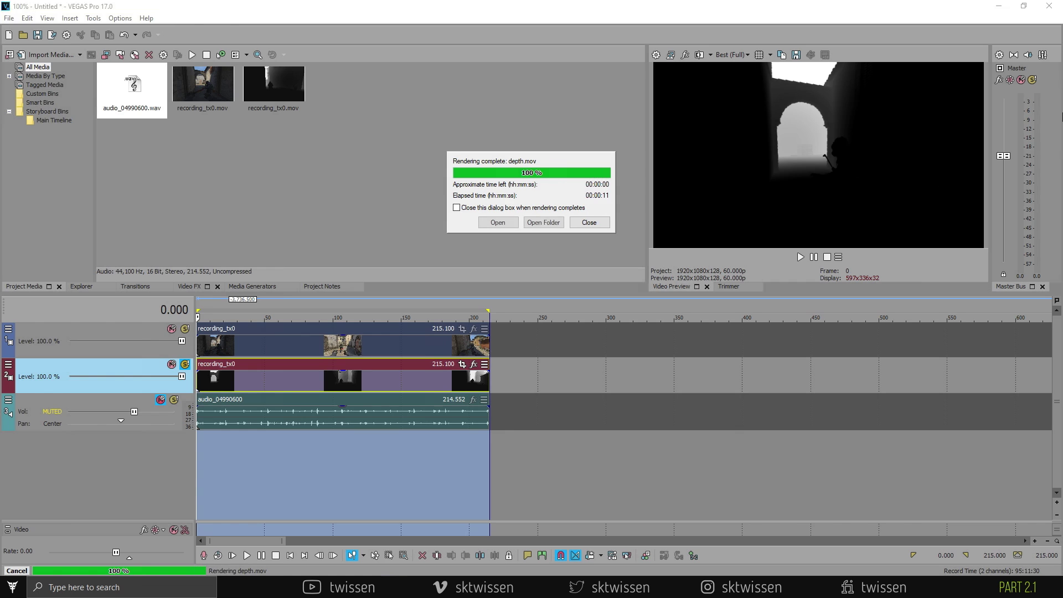
left_click(589, 223)
Quit VEGAS Pro, answer its save prompt, and play depth.mov to preview it.
key("alt+F4")
left_click(545, 234)
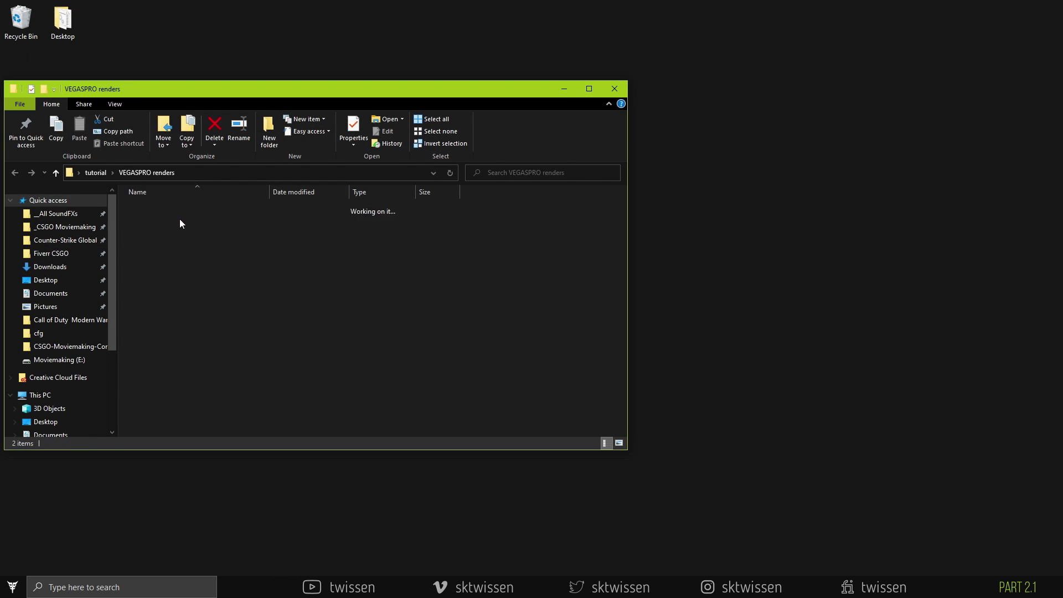
double_click(168, 218)
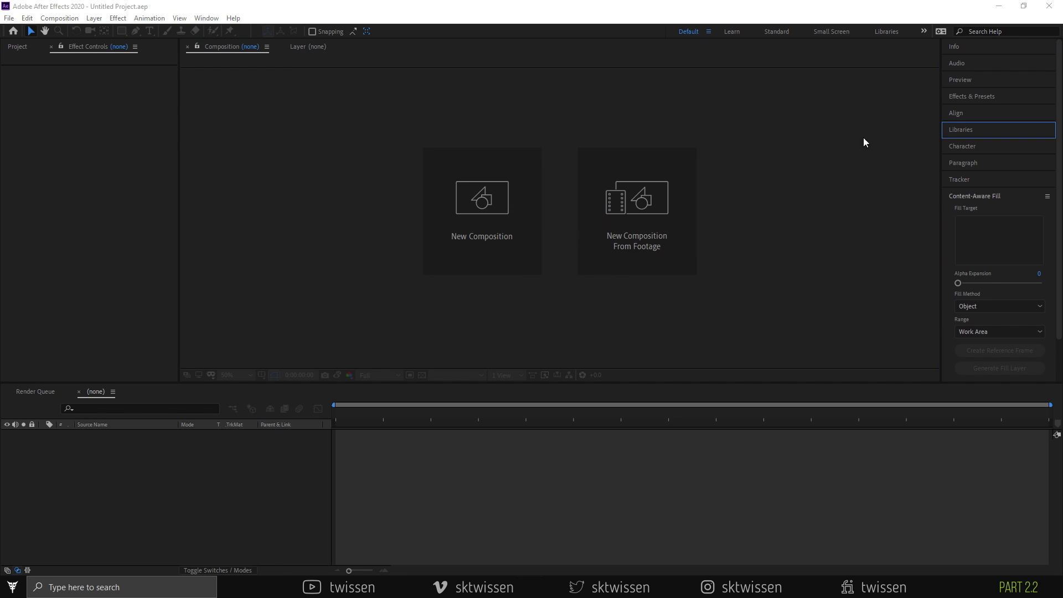
Import raw.mov and depth.mov into the project.
double_click(86, 220)
left_click_drag(230, 177, 106, 99)
left_click(698, 501)
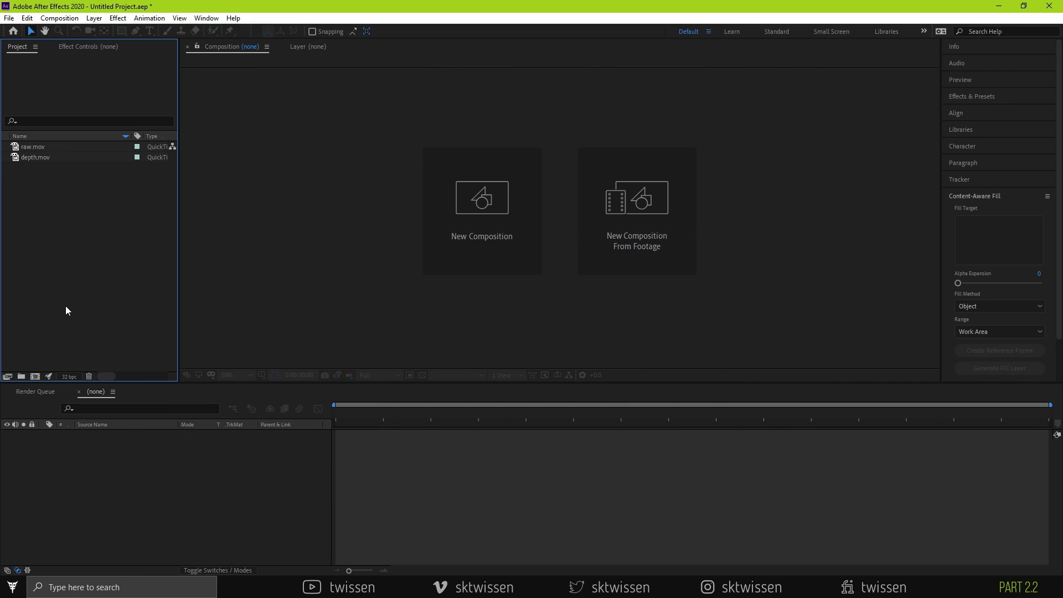
Set the project to 32 bpc float with 1.0 gamma colour blending, then queue the raw comp.
left_click(69, 376)
left_click(462, 197)
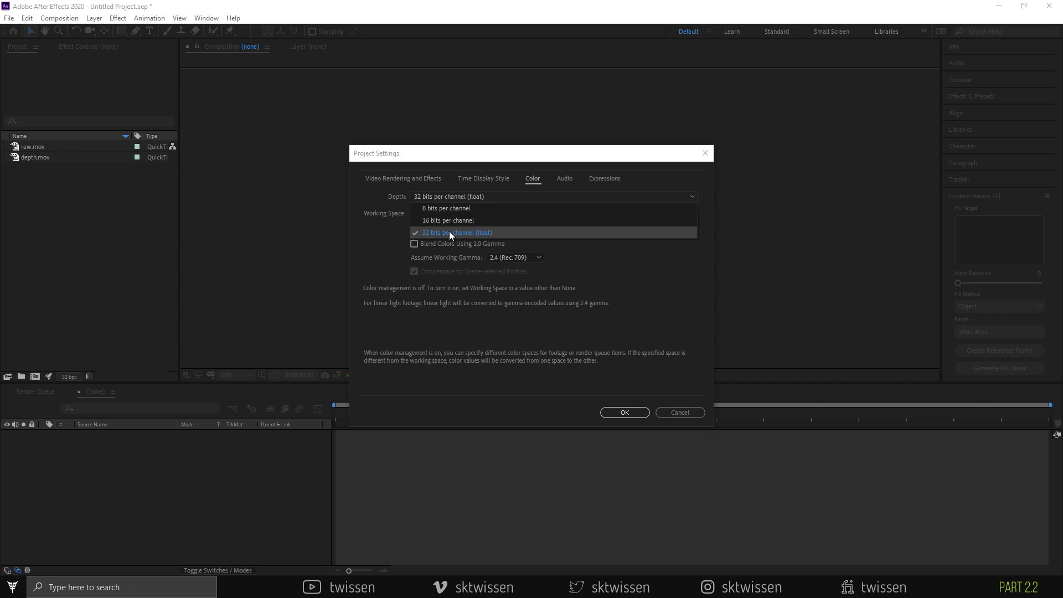
left_click(449, 231)
left_click(456, 241)
left_click(615, 413)
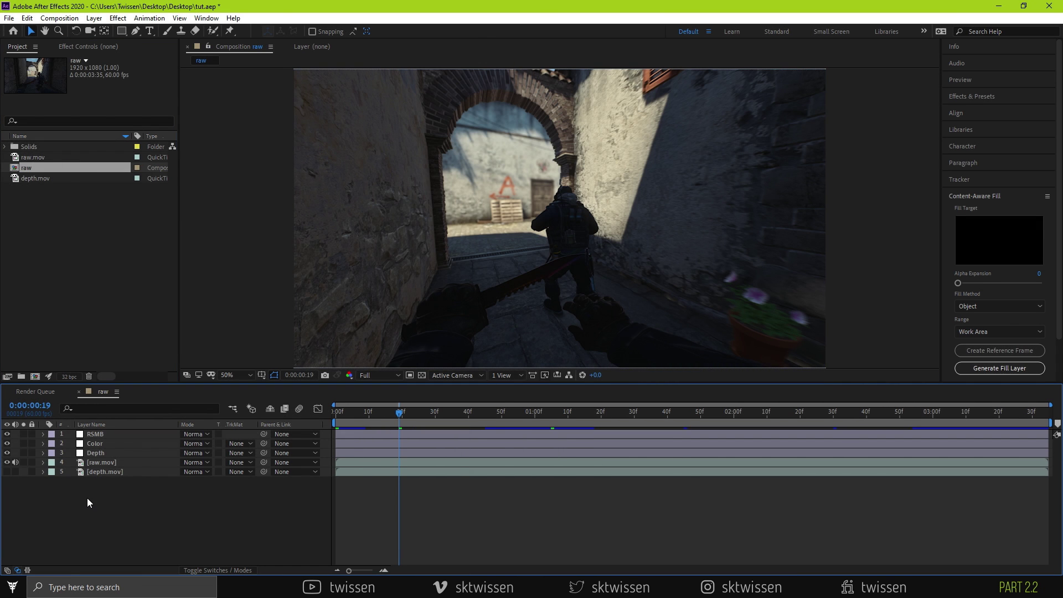
key("ctrl+m")
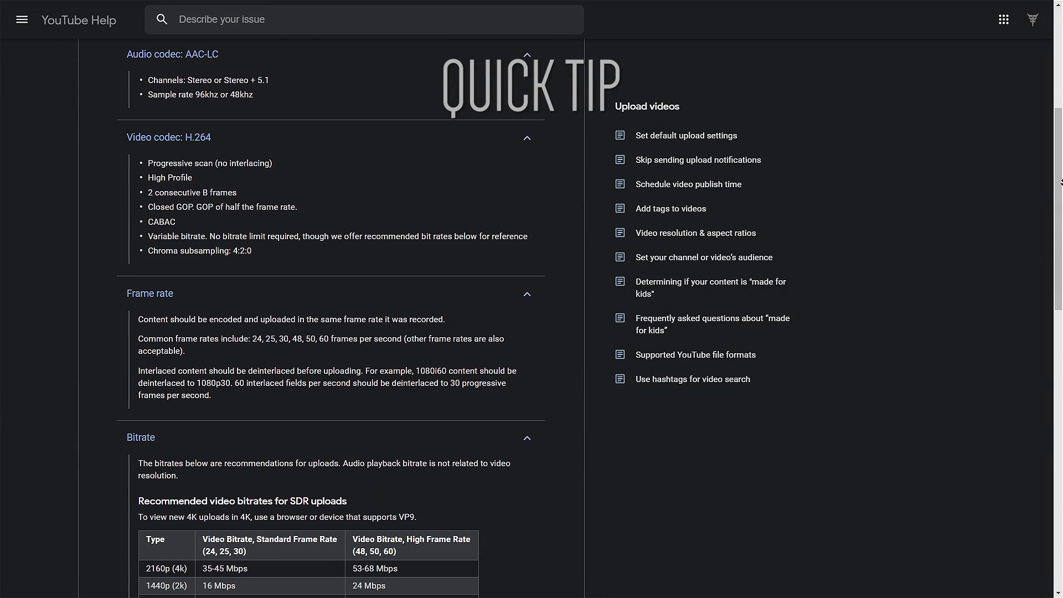
Scroll the YouTube Help upload settings page down to the SDR and HDR bitrate tables.
scroll(1060, 181, "down", 2)
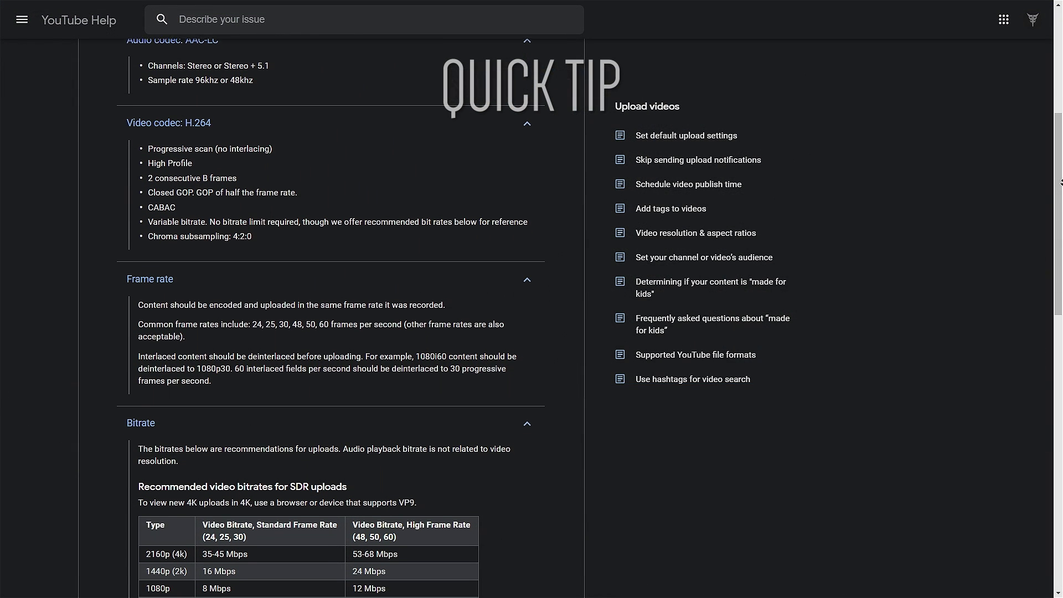
scroll(1060, 182, "down", 1)
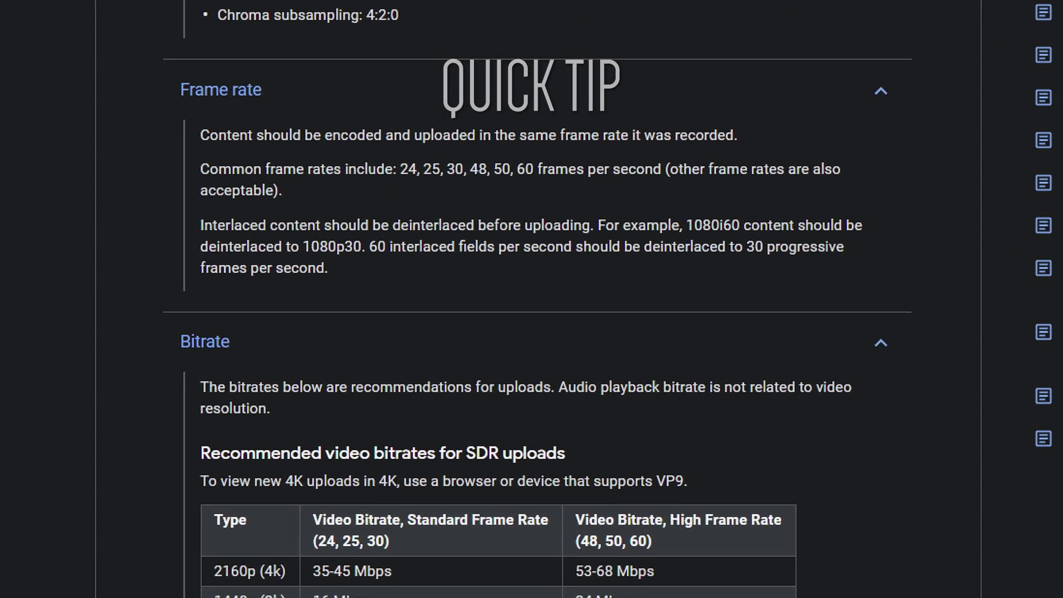
scroll(531, 321, "down", 2)
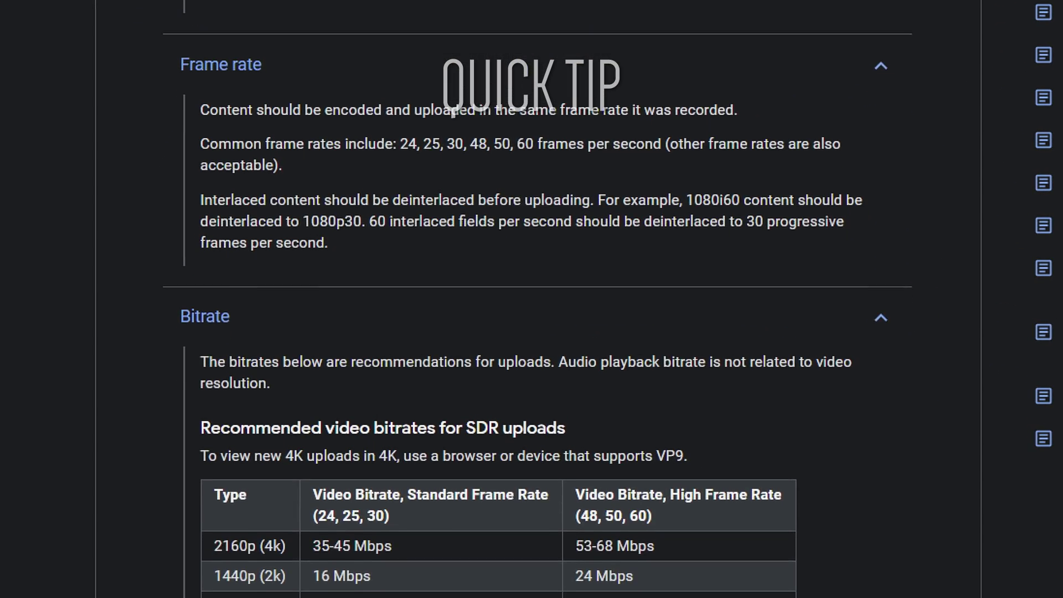
scroll(532, 321, "down", 2)
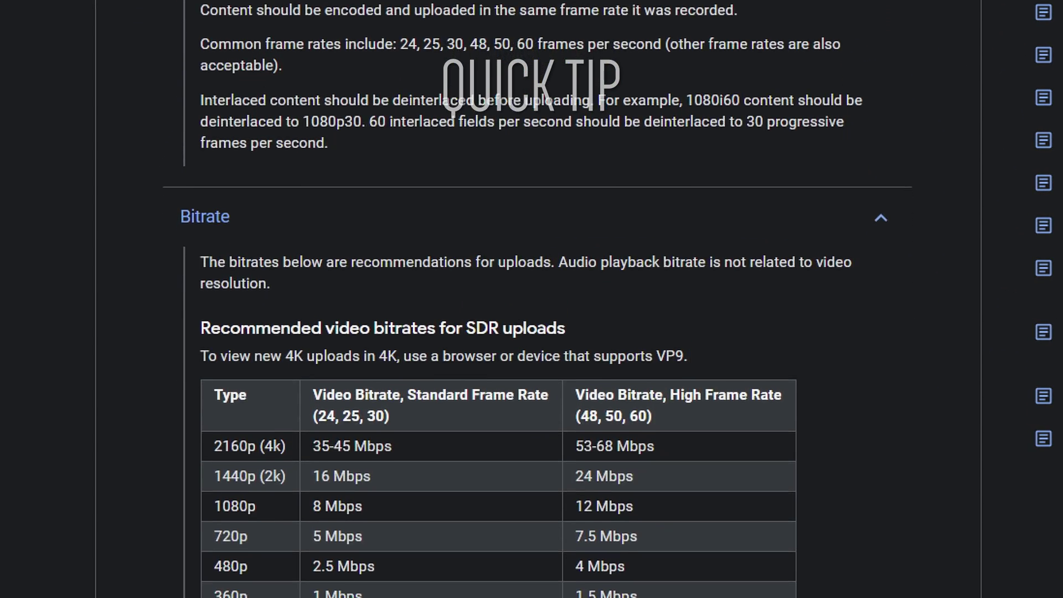
scroll(531, 321, "down", 2)
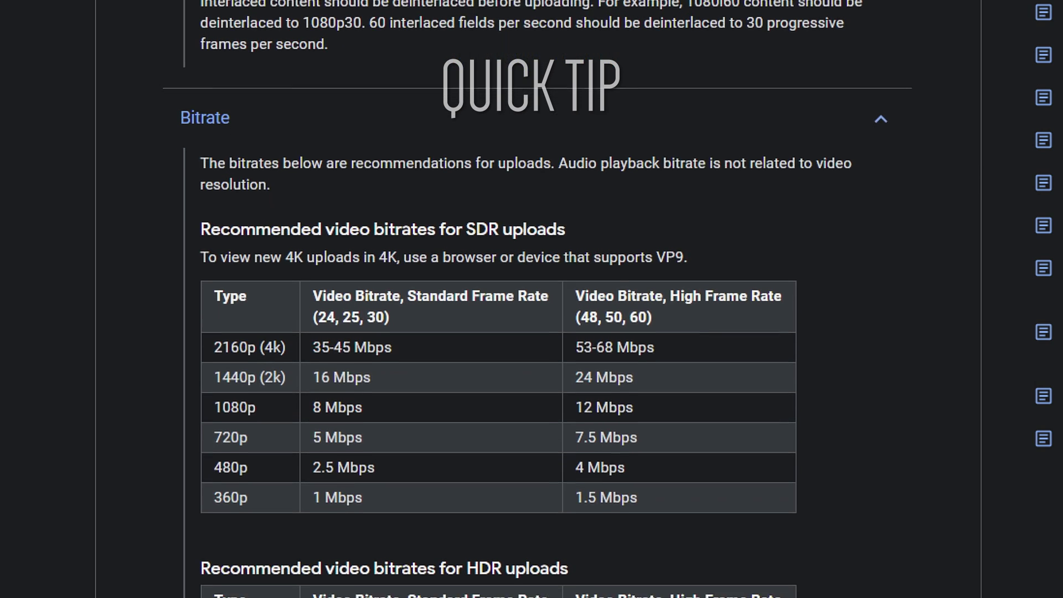
scroll(531, 321, "down", 2)
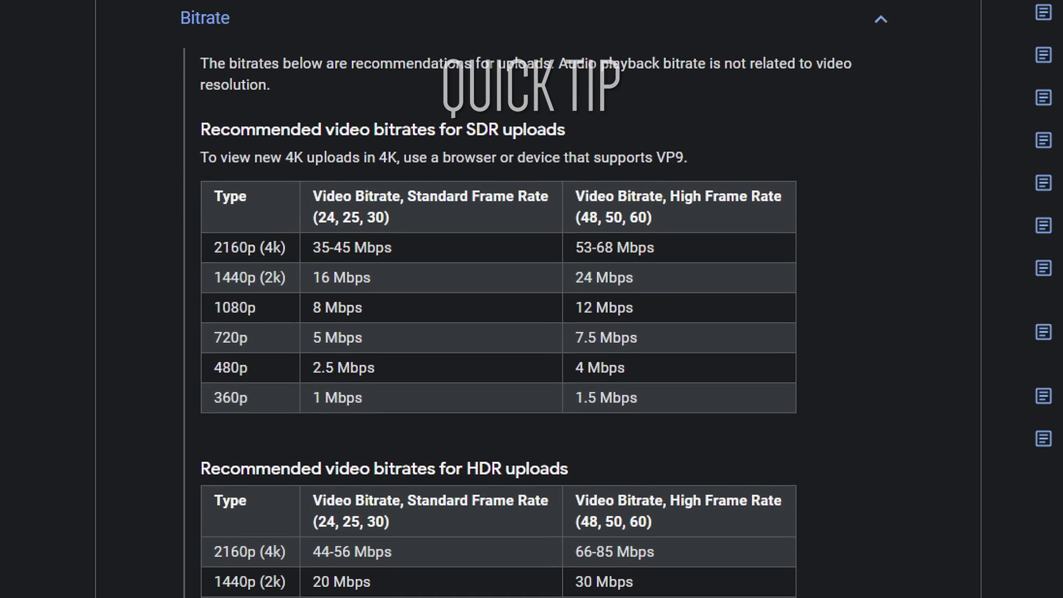
scroll(532, 321, "down", 2)
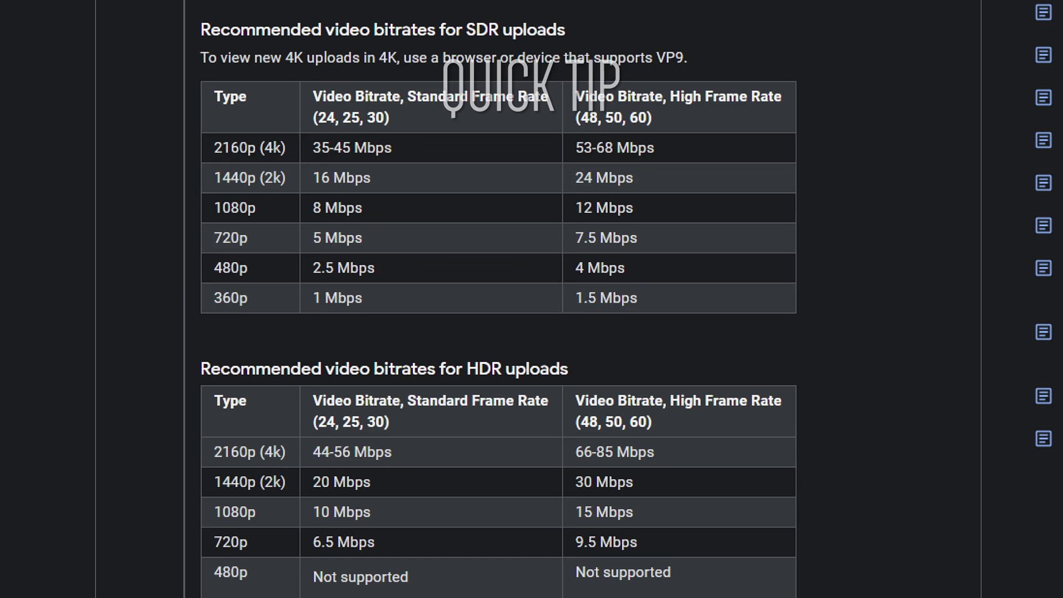
scroll(531, 321, "down", 2)
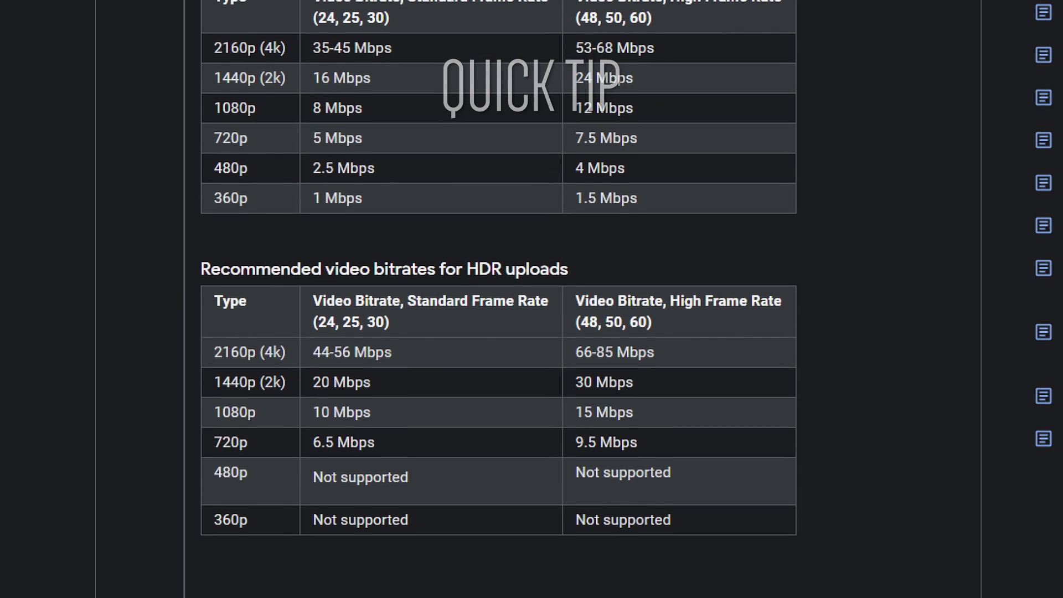
scroll(531, 321, "down", 2)
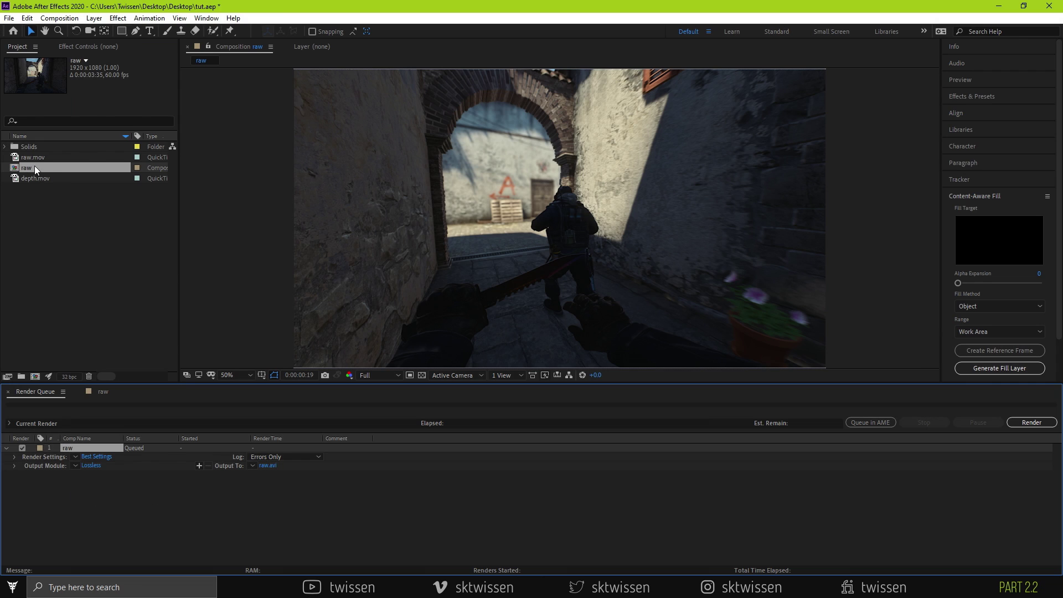
Nest the raw comp into a new composition, raw 2, sized 2560x1440.
left_click_drag(34, 165, 37, 377)
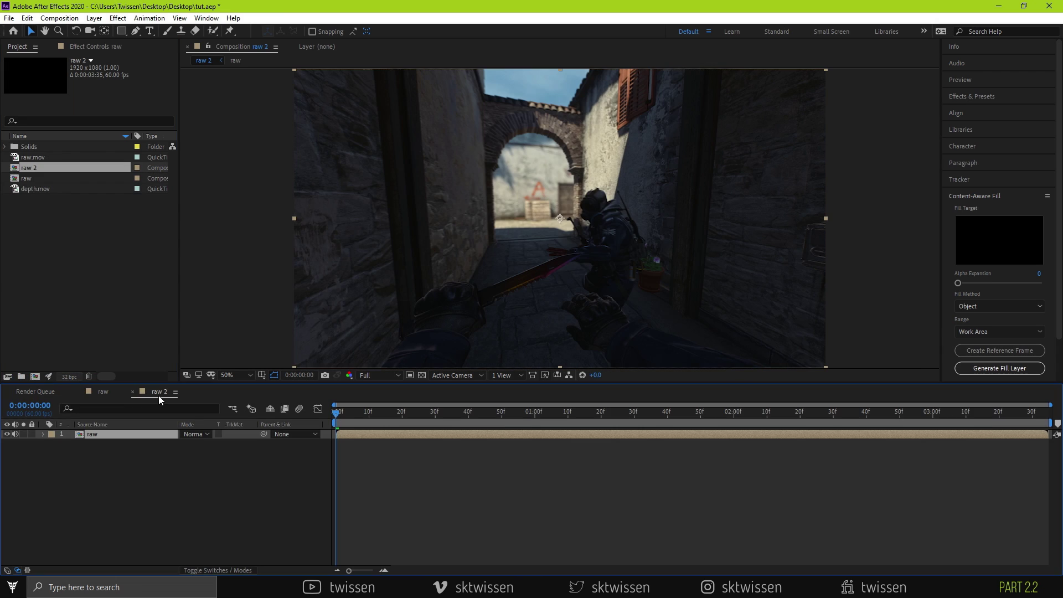
right_click(158, 395)
left_click(214, 191)
left_click(461, 222)
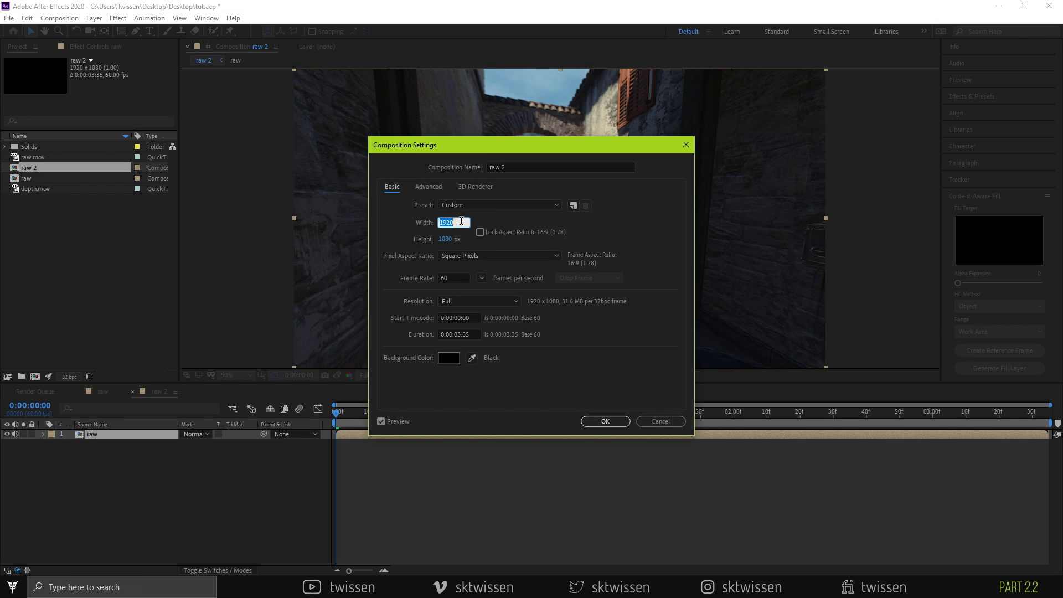
type("2560")
left_click(444, 240)
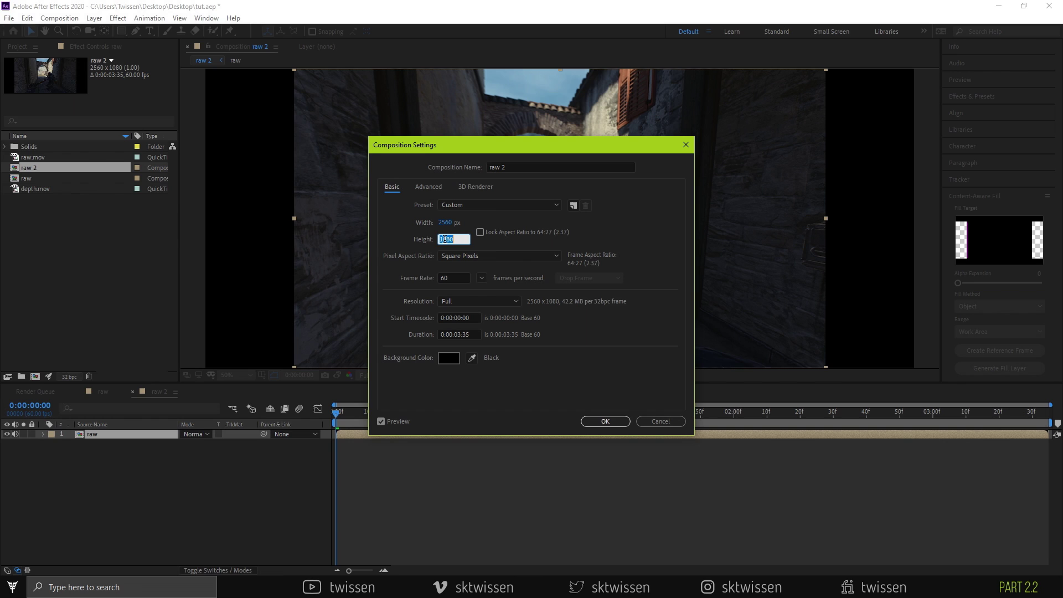
type("140")
key("BackSpace")
type("40")
left_click(604, 421)
Scale the raw layer to 133.5%.
key("s")
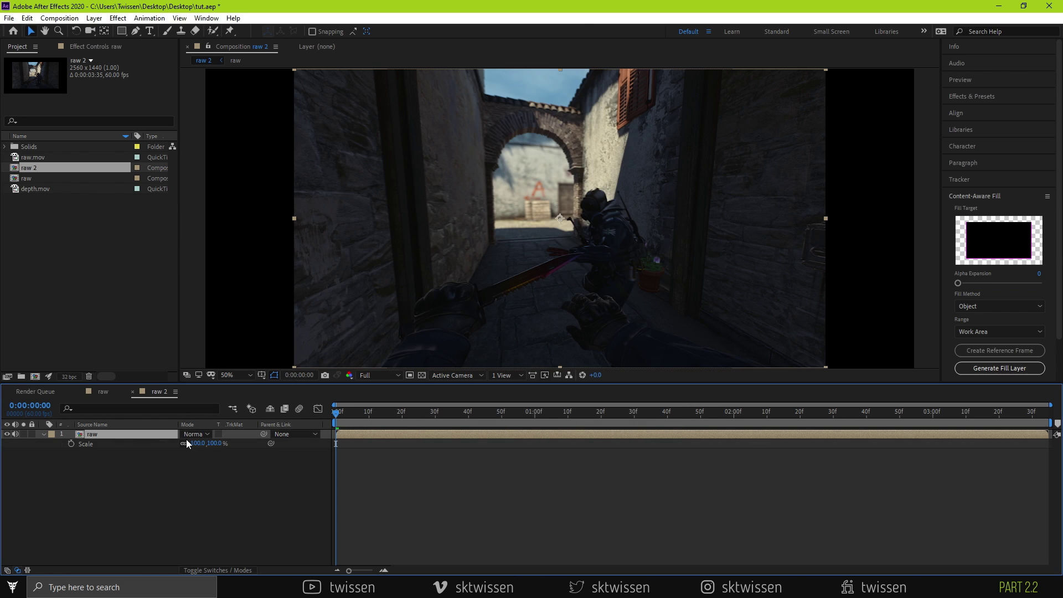
left_click(200, 444)
type("133.5")
key("Return")
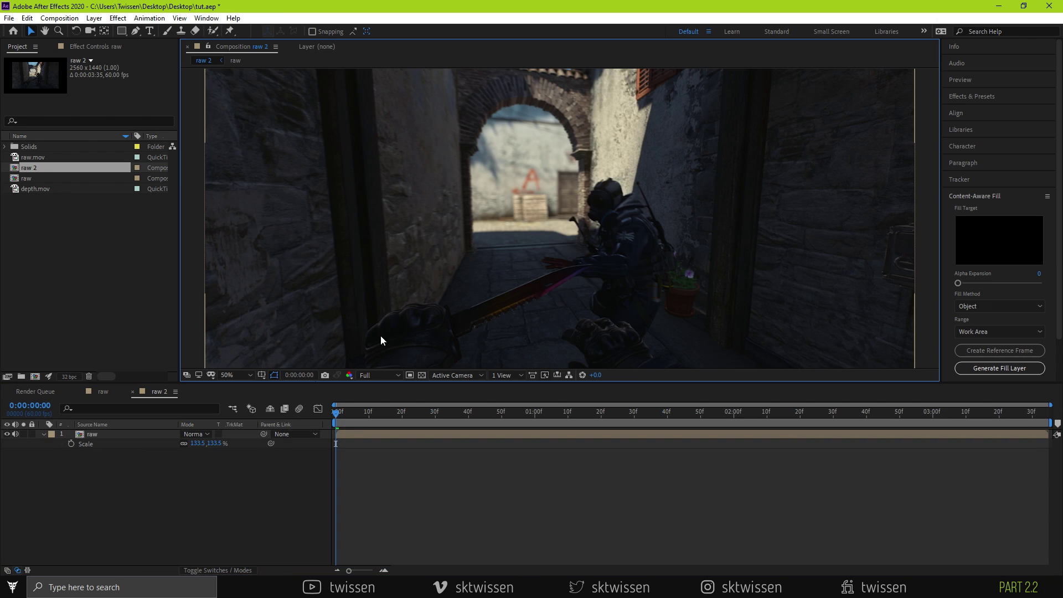
Apply the Sharpen effect to the raw layer.
left_click(165, 432)
key("ctrl+space")
type("sharp")
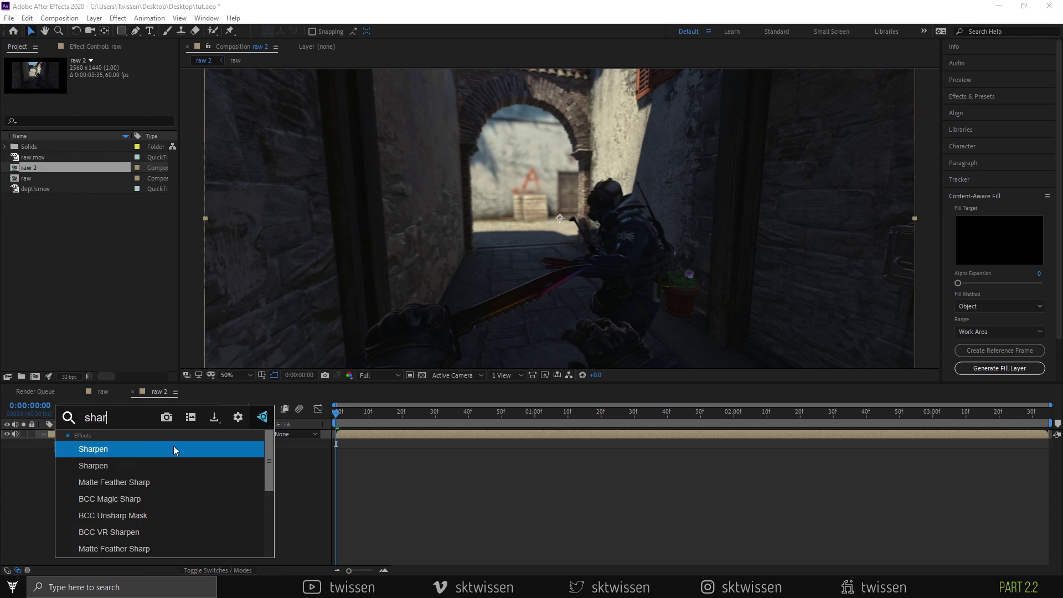
key("Return")
left_click(98, 175)
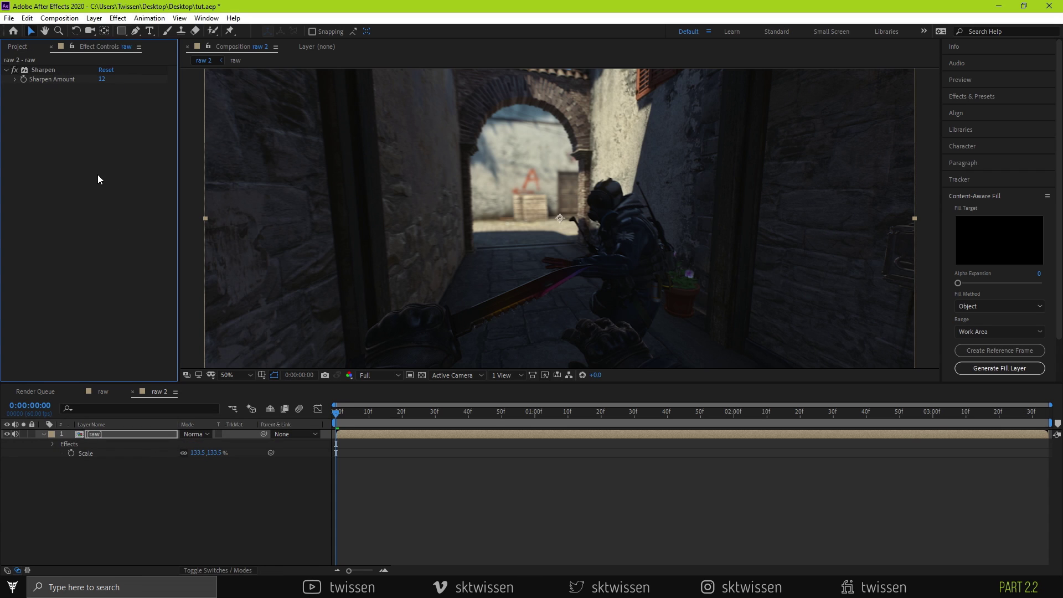
scroll(551, 208, "up", 2)
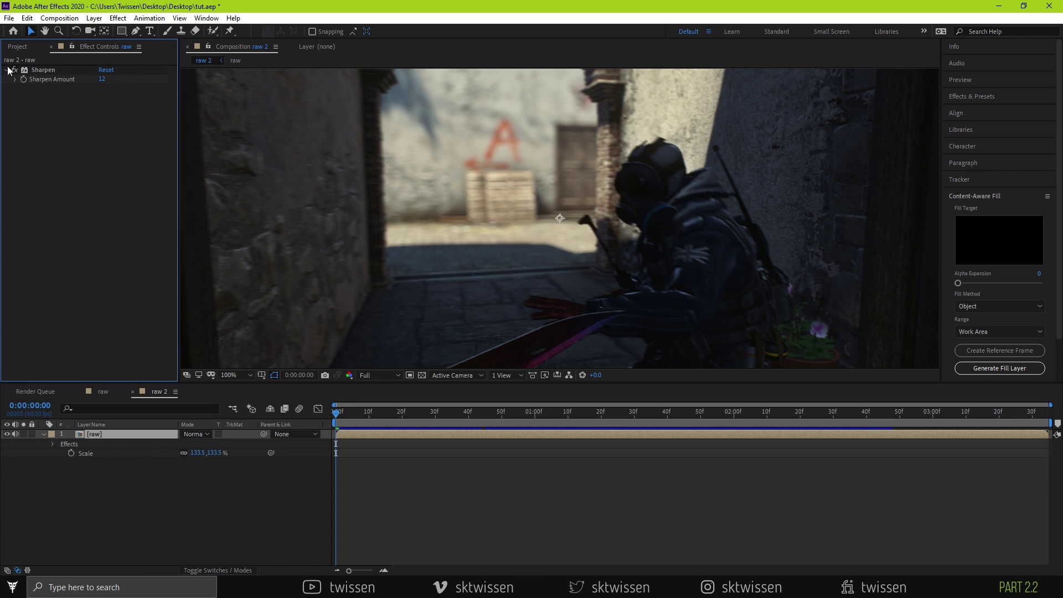
Inspect the sharpening in a magnified preview, then fit the frame back in view.
key("period")
key("period")
left_click_drag(569, 145, 526, 193)
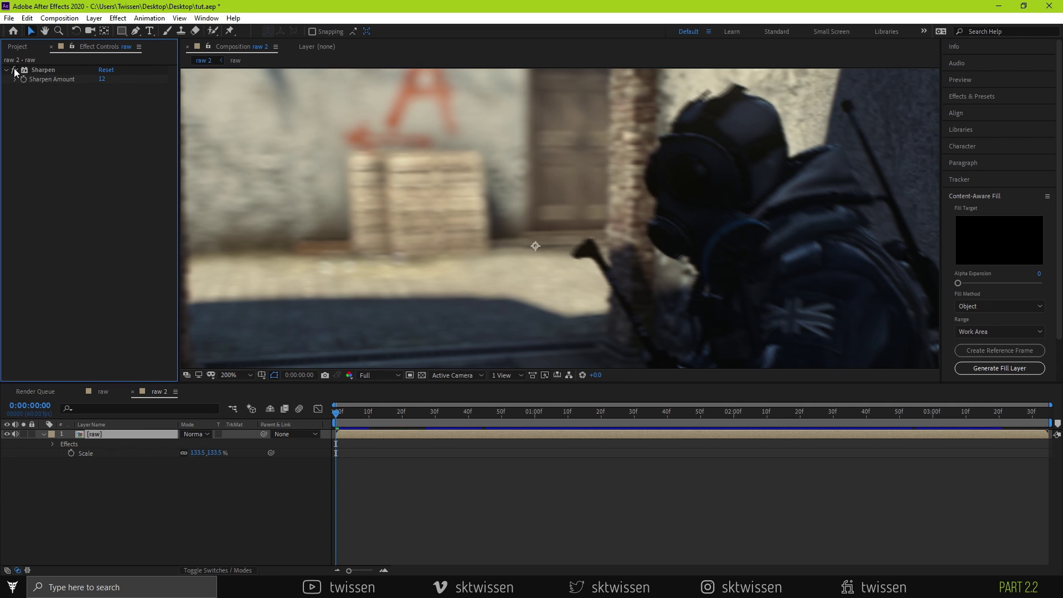
scroll(589, 235, "down", 3)
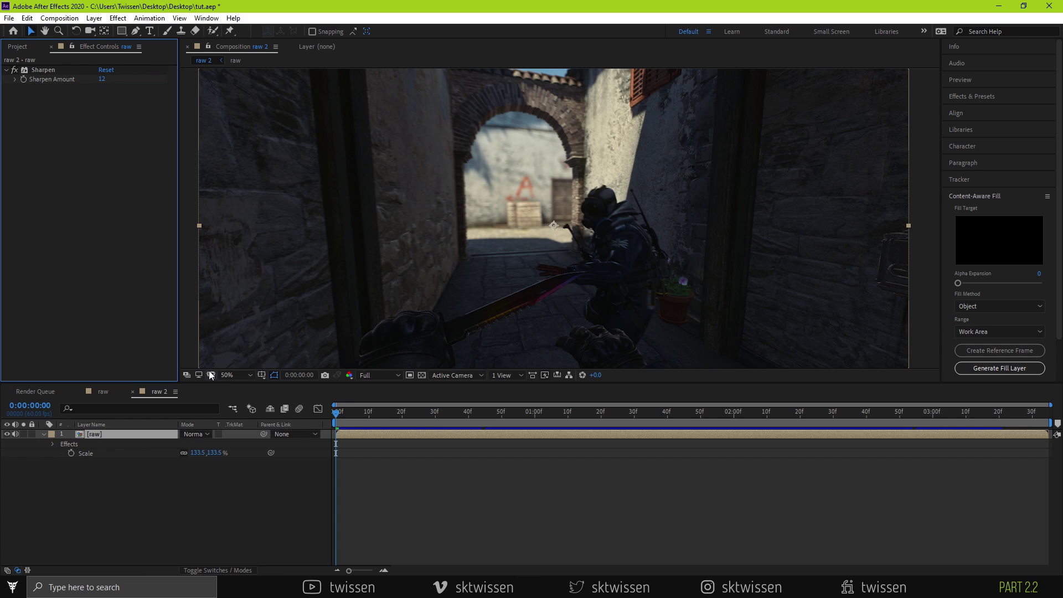
left_click(233, 374)
left_click(258, 175)
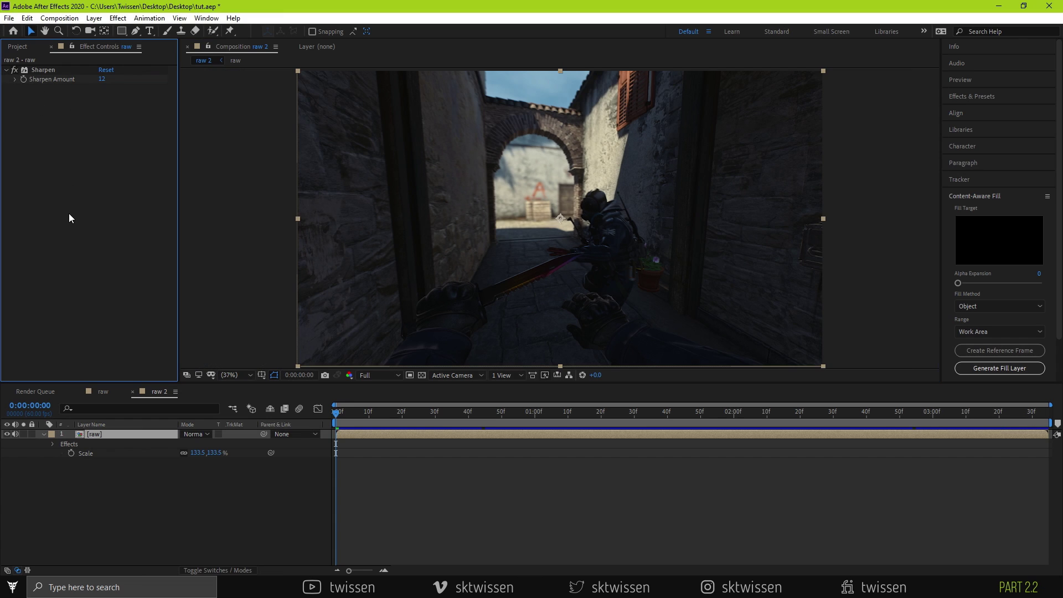
Queue raw 2 with AfterCodecs .mov output, Trillions of Colors video depth and 32 Bit audio.
key("ctrl+m")
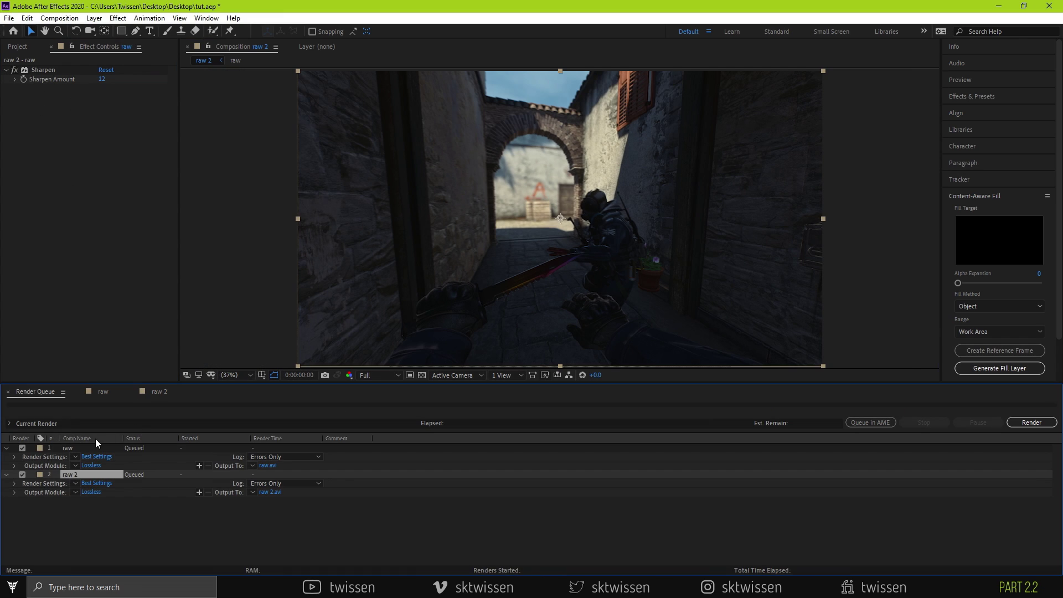
left_click(87, 465)
left_click(430, 170)
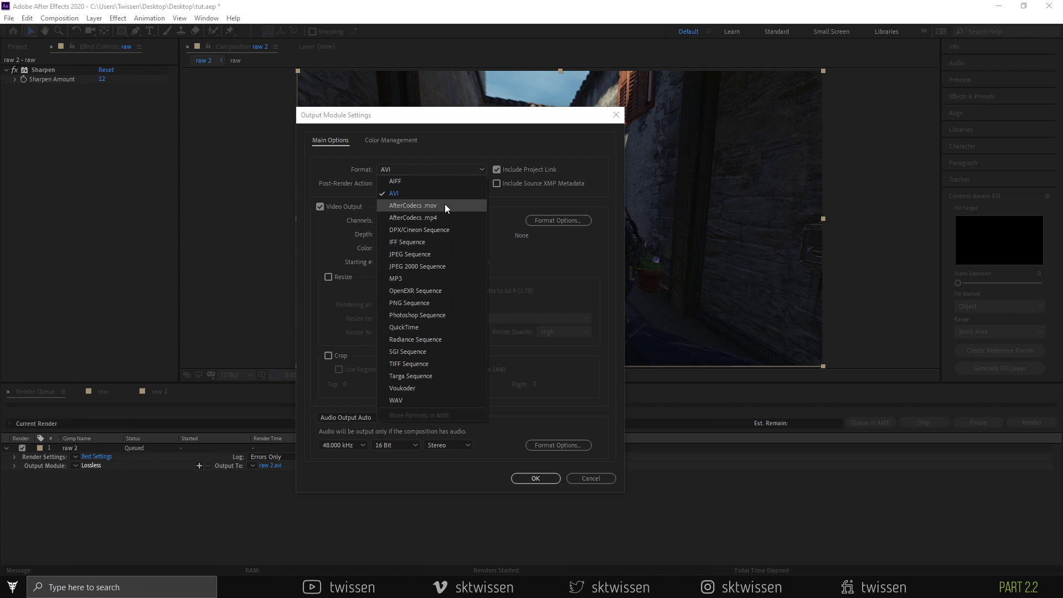
left_click(446, 206)
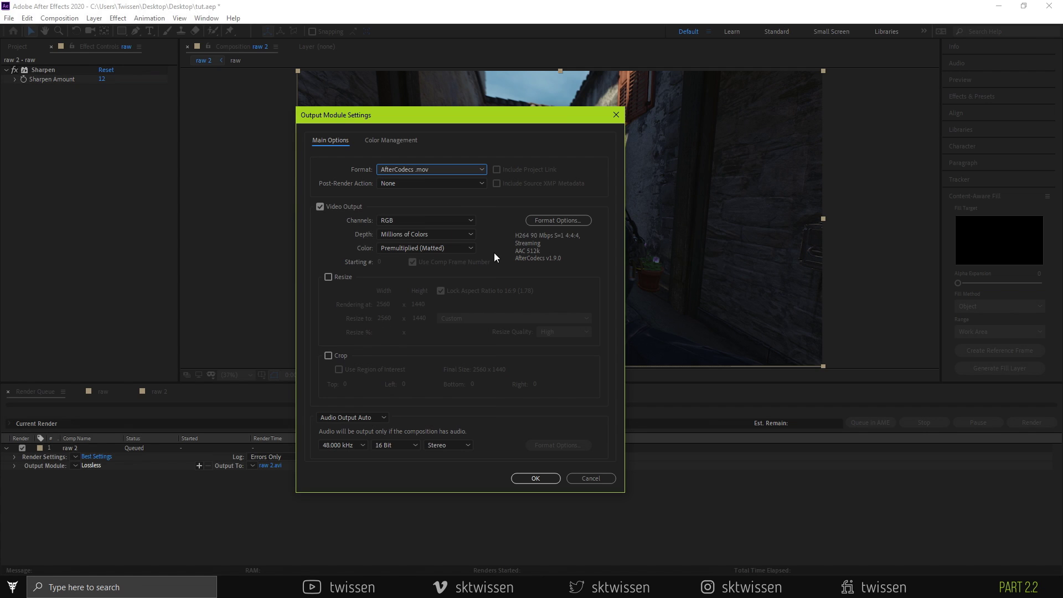
left_click(460, 234)
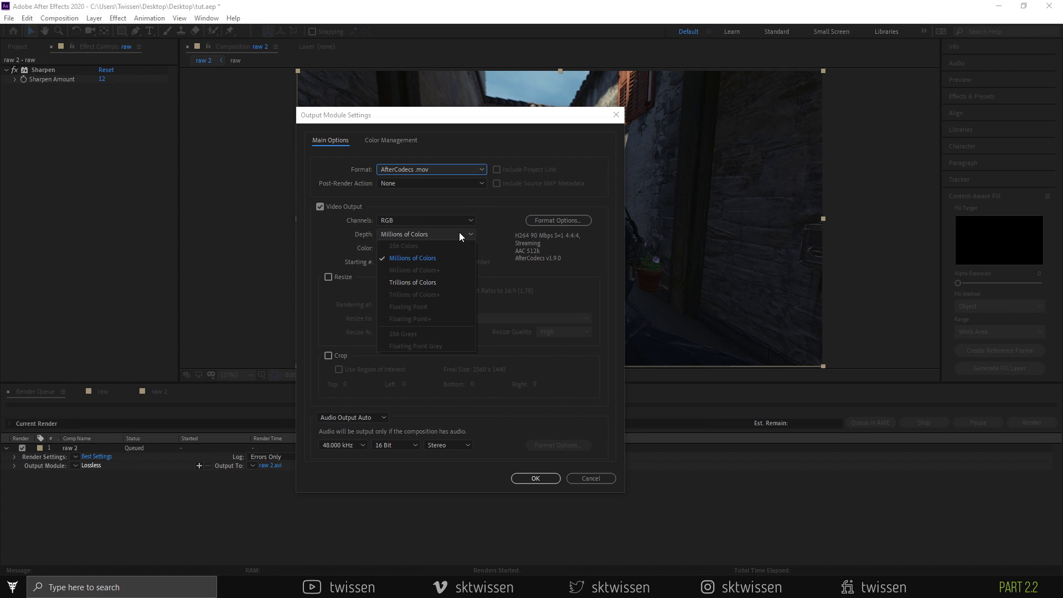
left_click(444, 284)
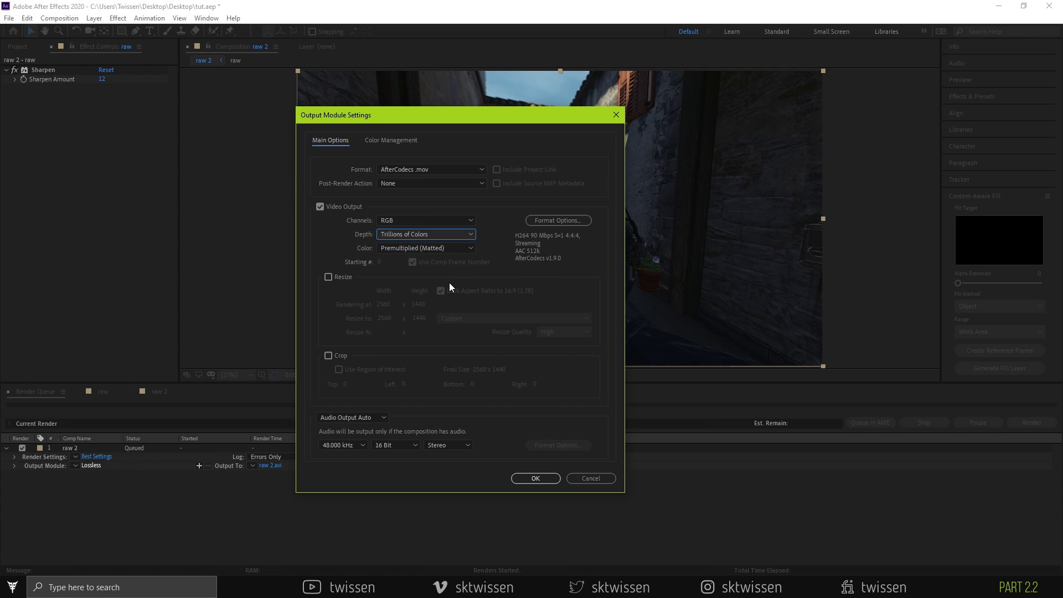
left_click(384, 447)
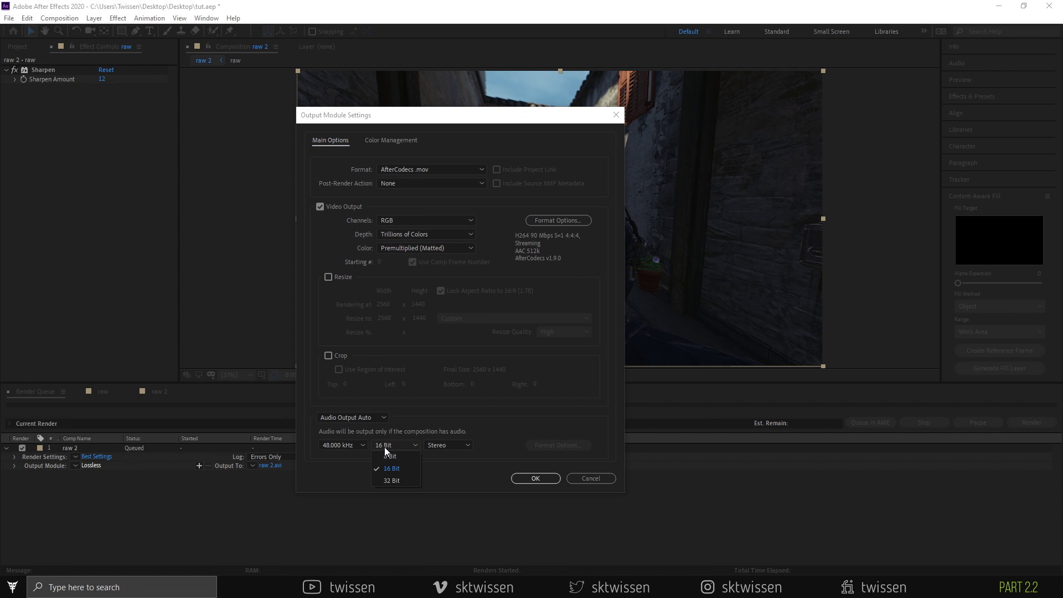
left_click(408, 480)
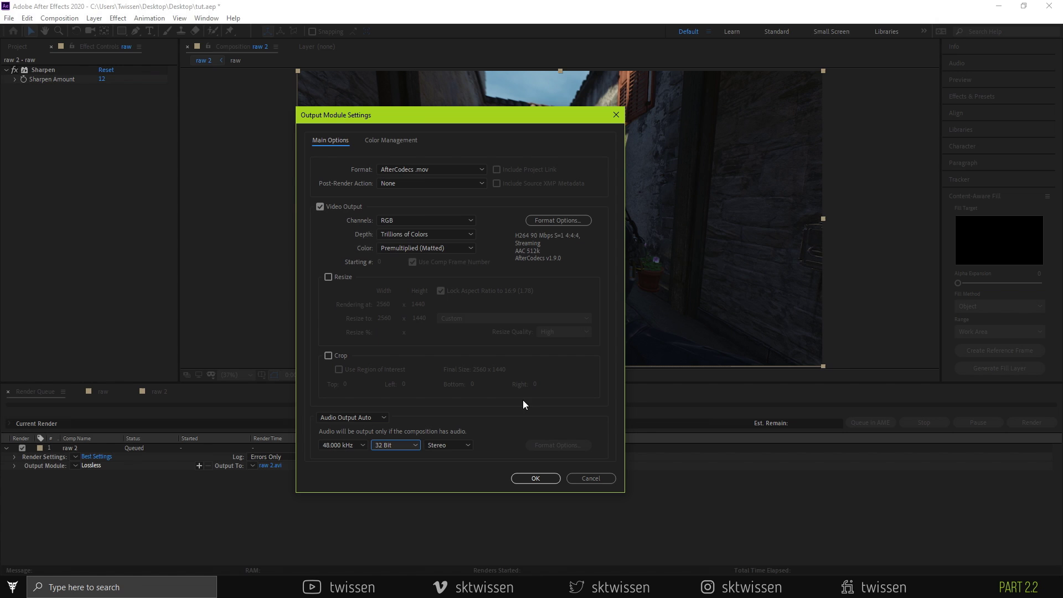
Keep H.264 (x264) as the AfterCodecs codec and switch the tradeoff to target bitrate.
left_click(545, 221)
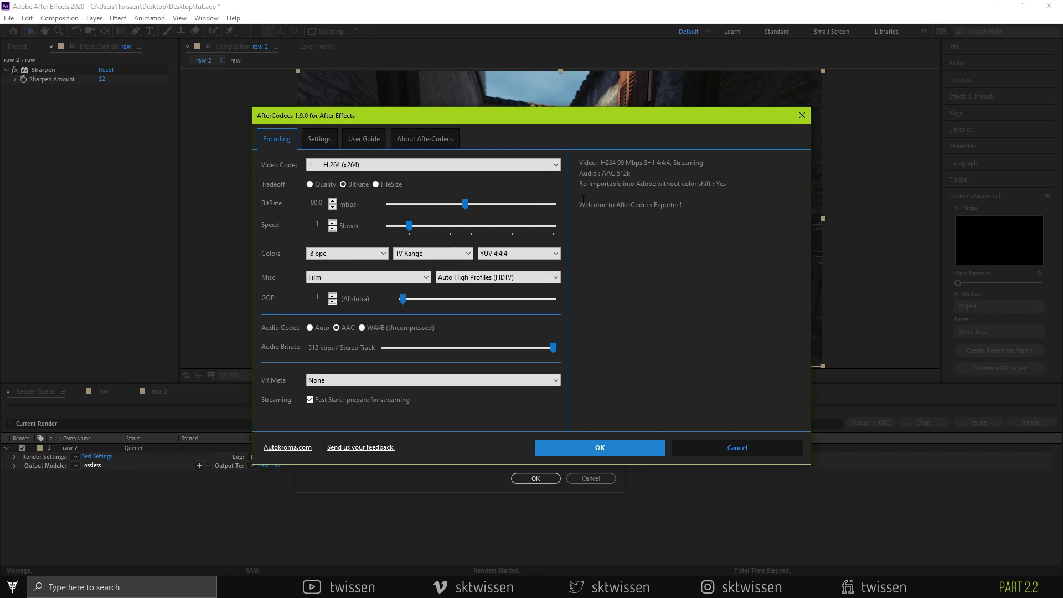
left_click(407, 168)
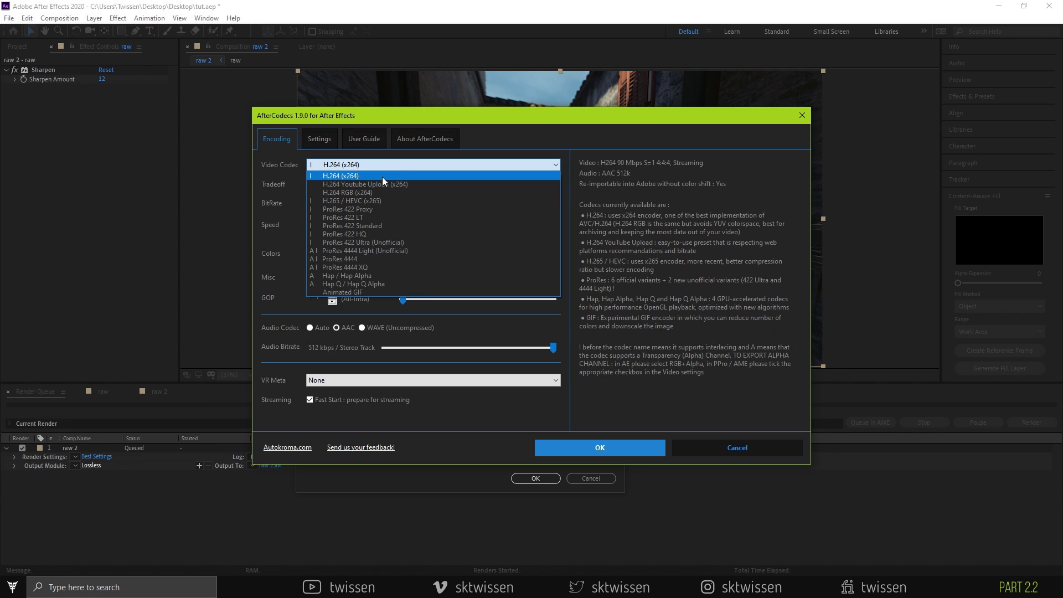
left_click(382, 177)
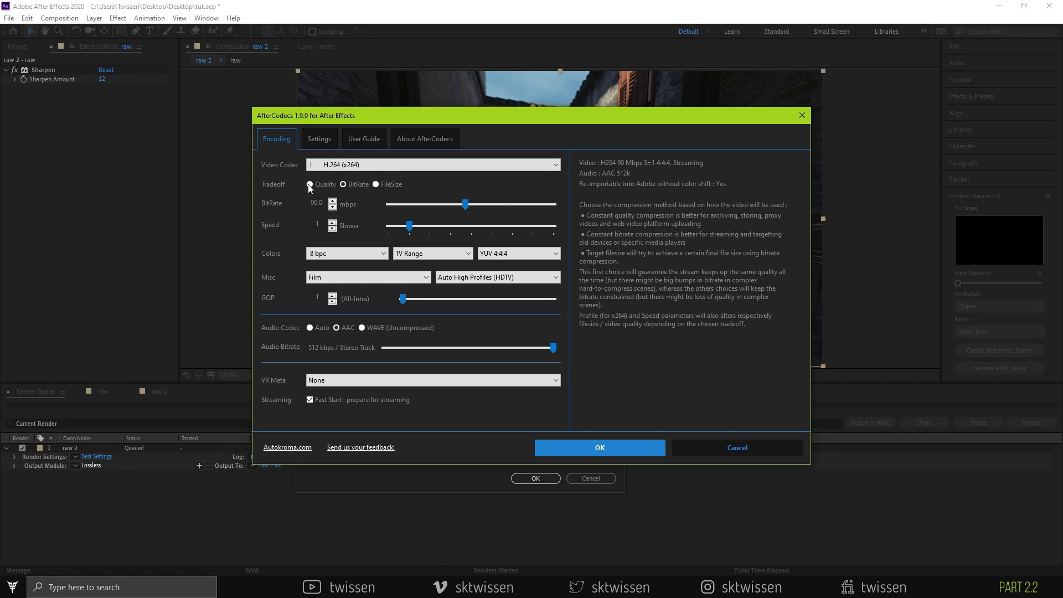
left_click(347, 185)
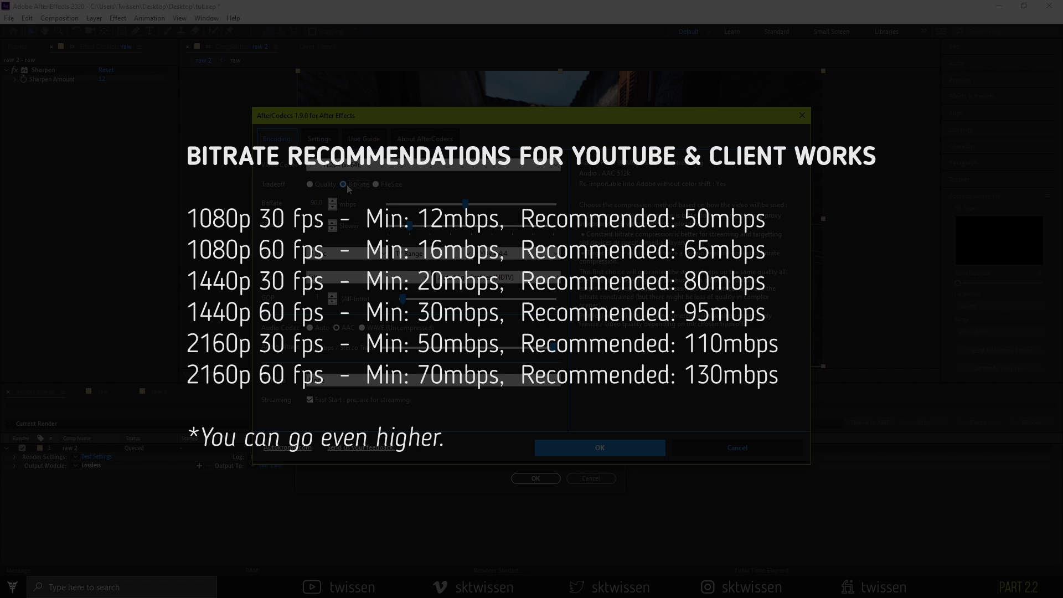
Set the video bitrate to 90 Mbps and leave encoding speed at 1 (Slower).
left_click_drag(324, 202, 294, 203)
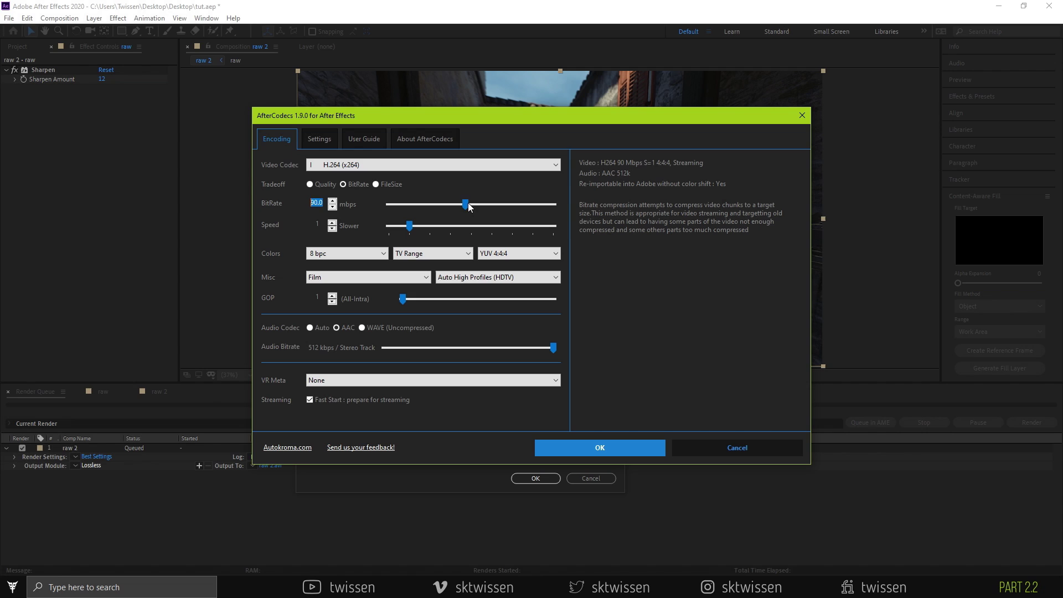
mouse_move(466, 204)
left_mouse_down()
mouse_move(445, 204)
mouse_move(484, 207)
left_mouse_up()
left_click_drag(324, 203, 283, 203)
type("90")
key("Tab")
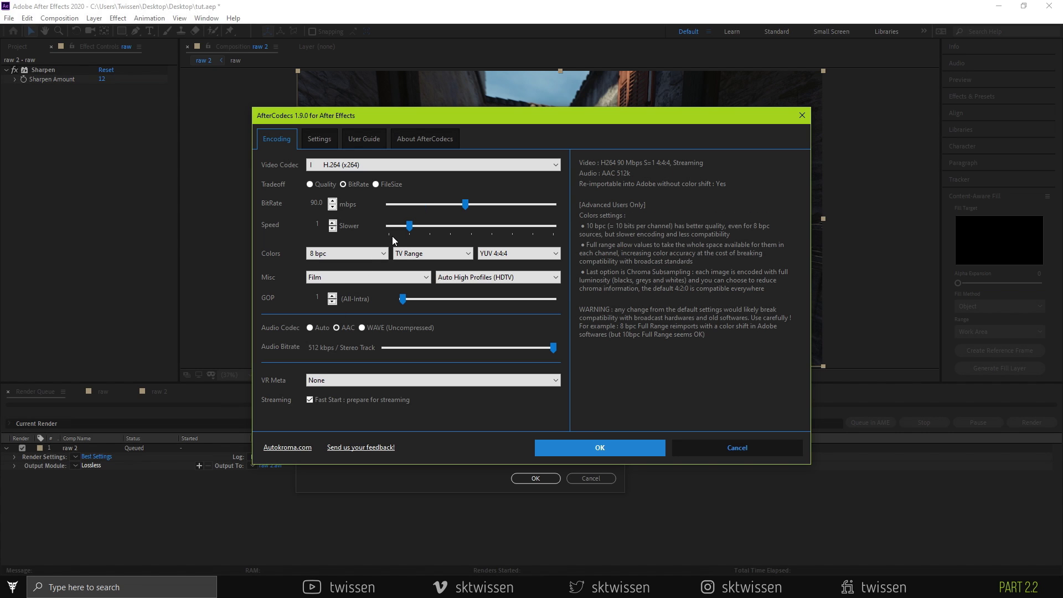
mouse_move(434, 228)
left_mouse_down()
mouse_move(469, 225)
mouse_move(430, 230)
left_mouse_up()
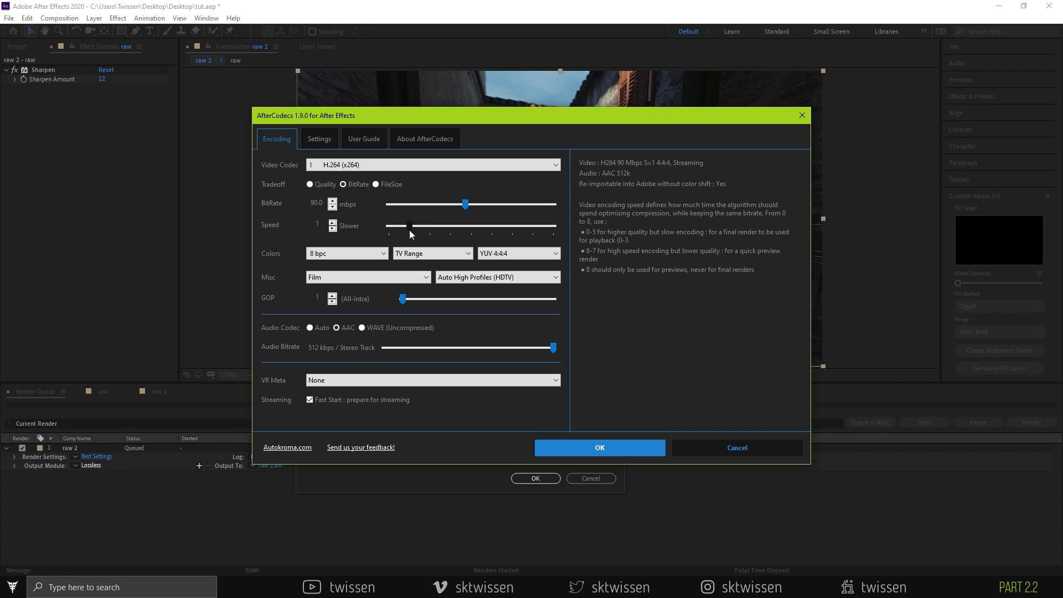
mouse_move(387, 254)
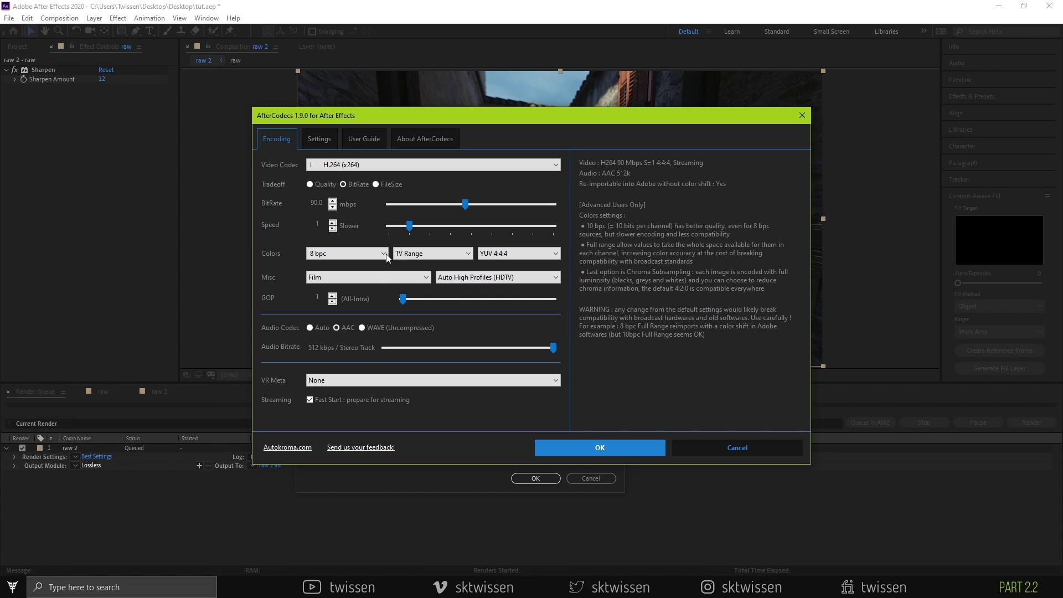
Keep 8 bpc colour, TV Range and YUV 4:4:4 chroma subsampling.
left_click(367, 255)
left_click(360, 264)
left_click(401, 257)
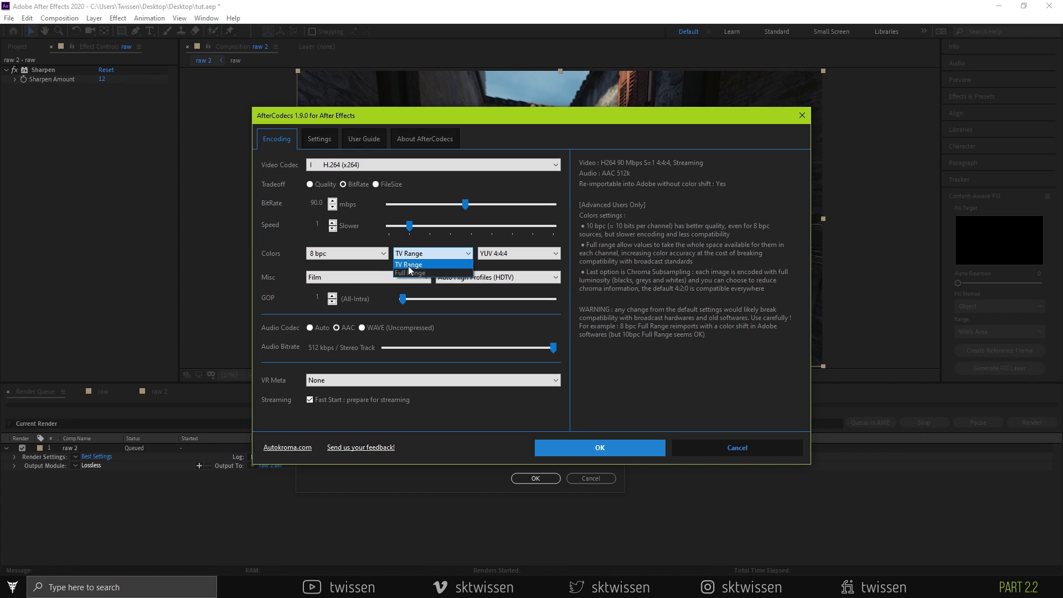
left_click(409, 270)
left_click(487, 255)
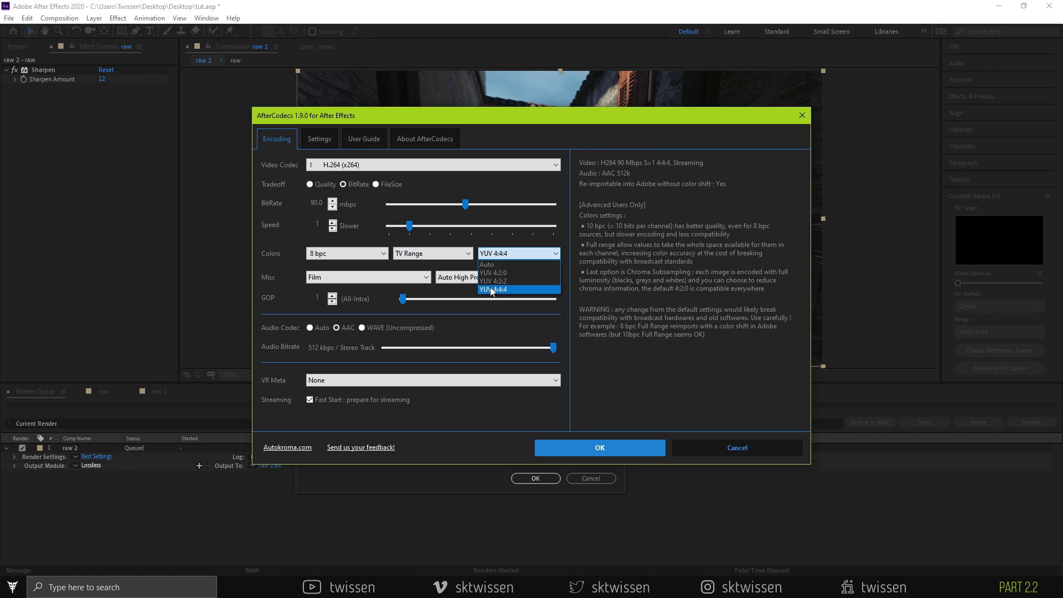
left_click(491, 288)
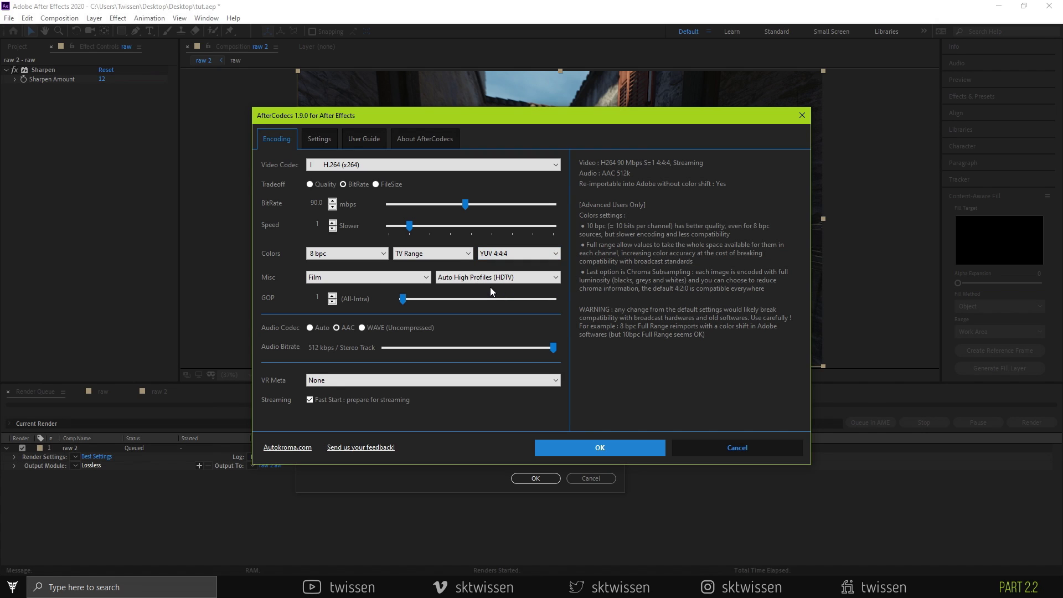
Keep Film tuning and the Auto High Profiles (HDTV) profile, with GOP set to 1.
left_click(382, 277)
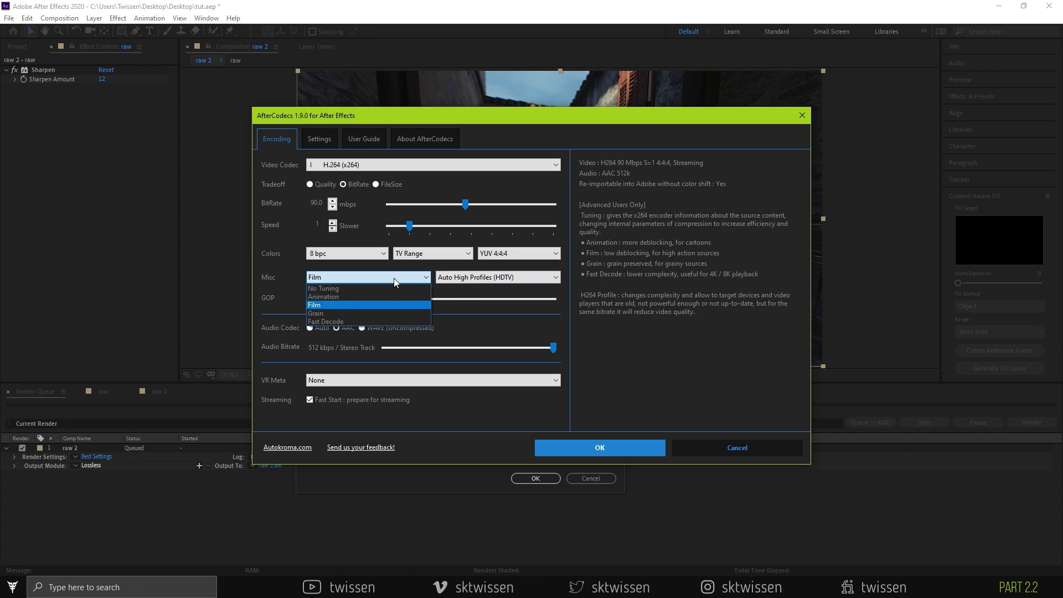
left_click(373, 305)
left_click(467, 279)
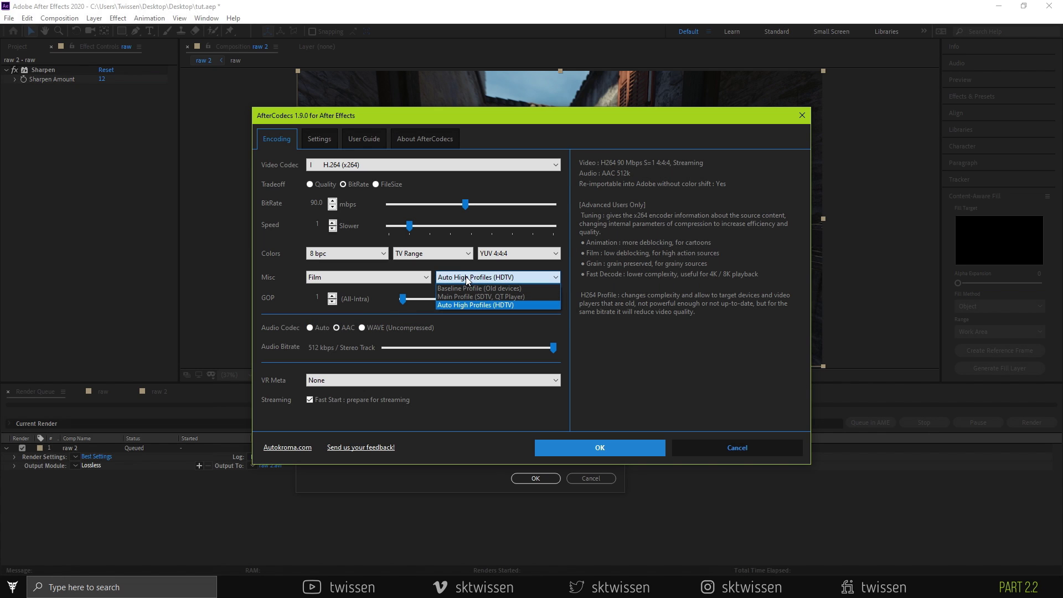
left_click(520, 304)
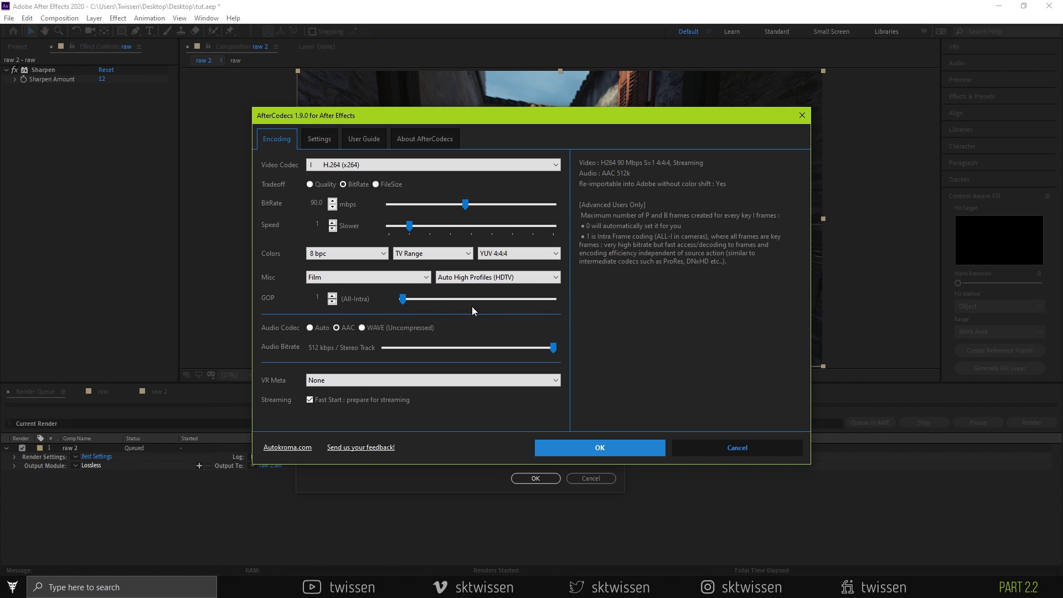
left_click_drag(404, 299, 408, 299)
key("BackSpace")
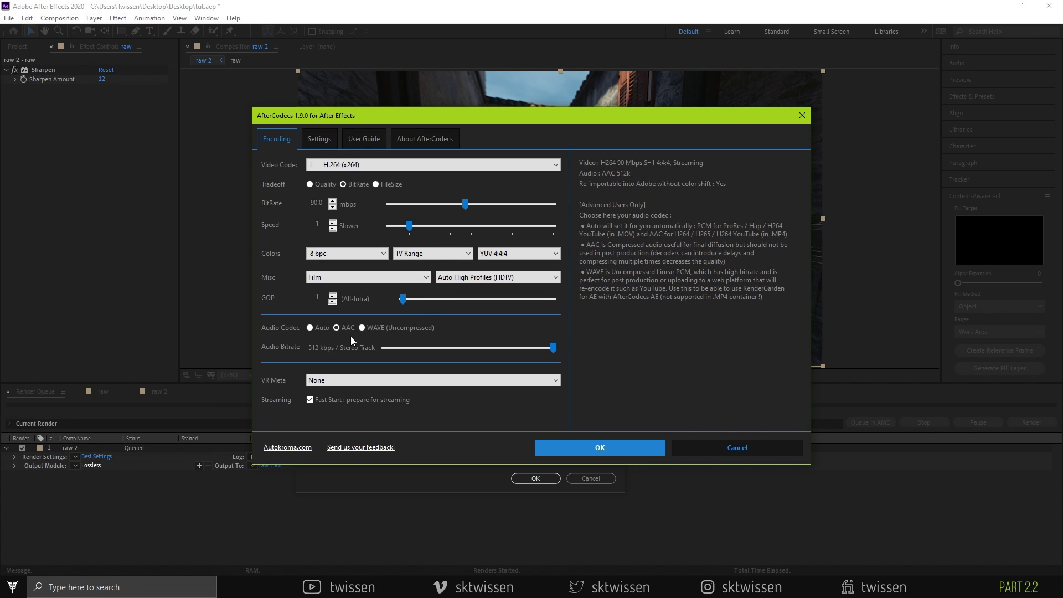
Keep AAC audio, adjust its bitrate, and confirm the AfterCodecs settings.
left_click(320, 326)
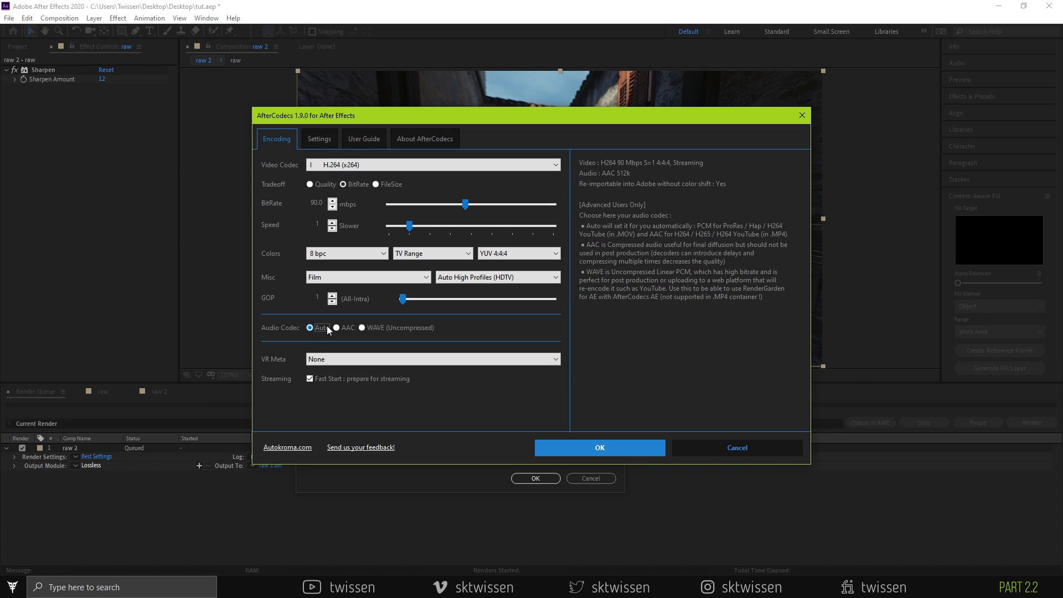
left_click(336, 328)
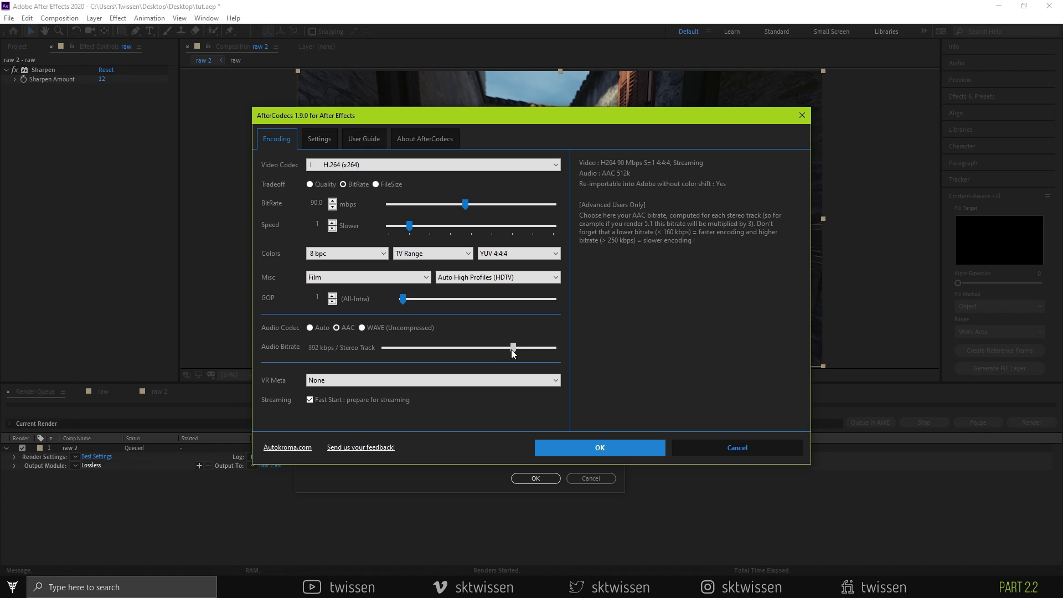
left_click_drag(508, 349, 610, 343)
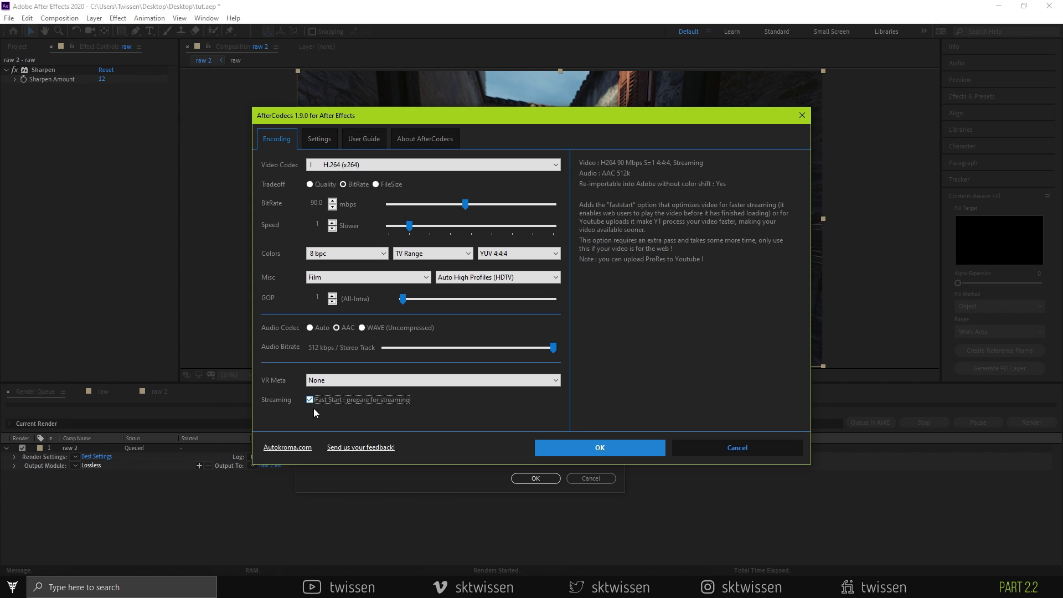
left_click(544, 446)
Set the raw 2 render output file name to finaltutorial.
left_click(534, 479)
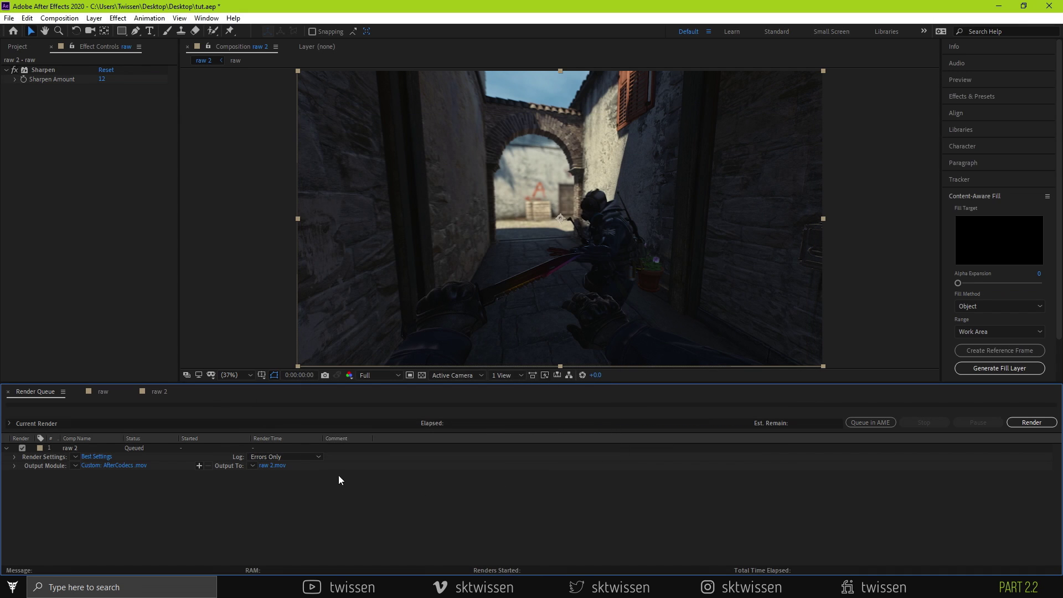
left_click(282, 465)
type("finaltutorial")
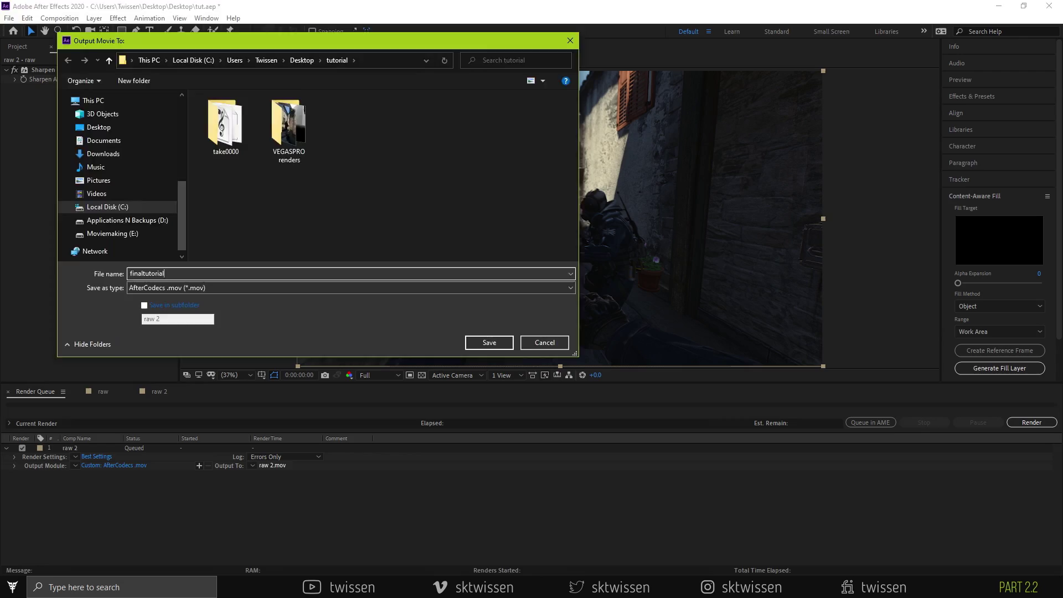
key("Return")
Render raw 2, then open the tutorial folder holding finaltutorial.mov.
left_click(1031, 421)
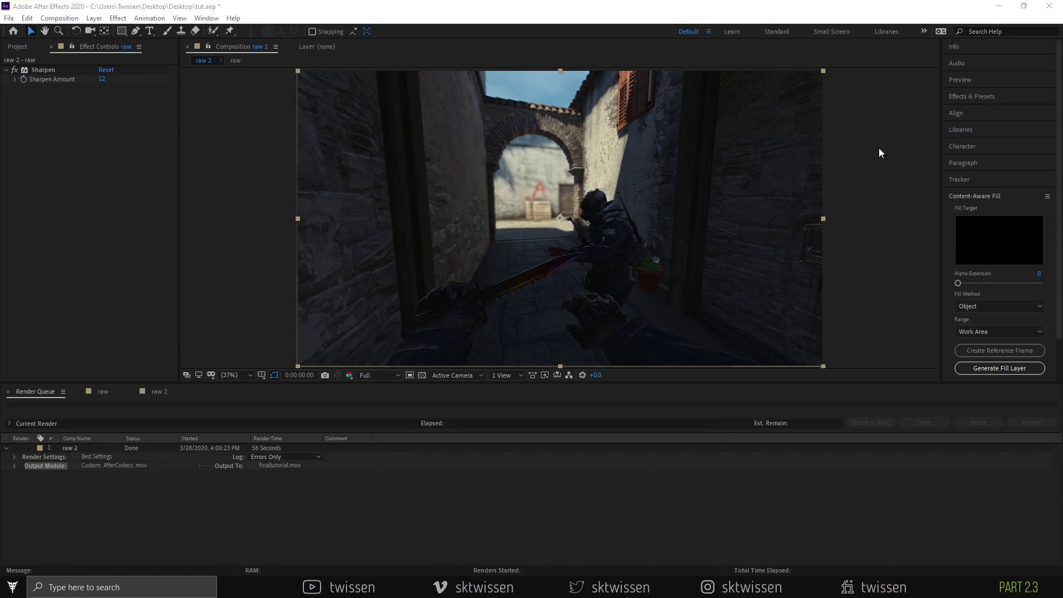
left_click(996, 6)
double_click(63, 76)
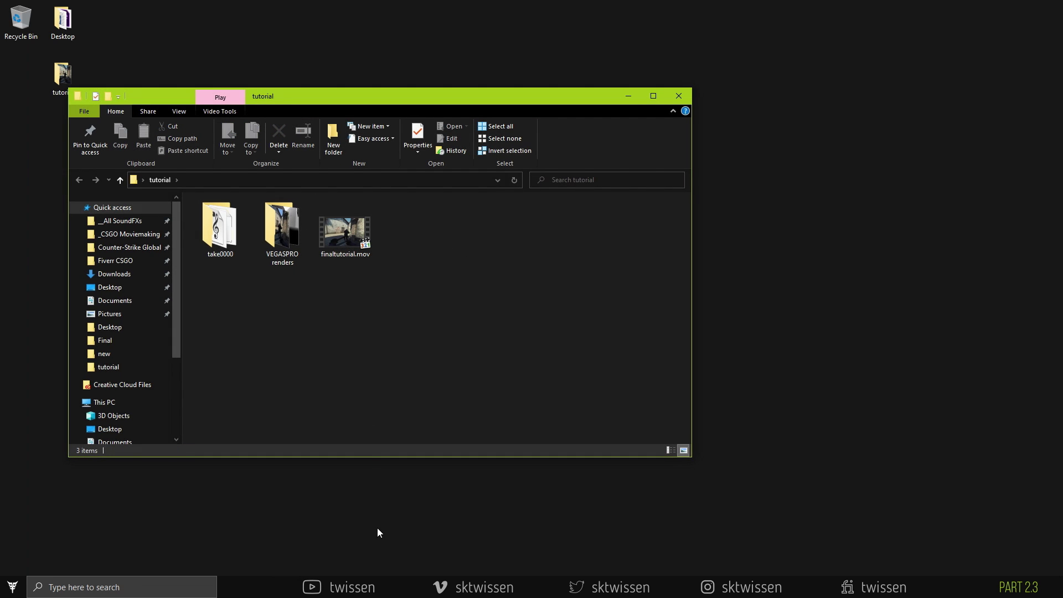
Upload finaltutorial.mov into the Workflow Tutorial - 2020 Drive folder.
left_click(380, 587)
key("alt+Tab")
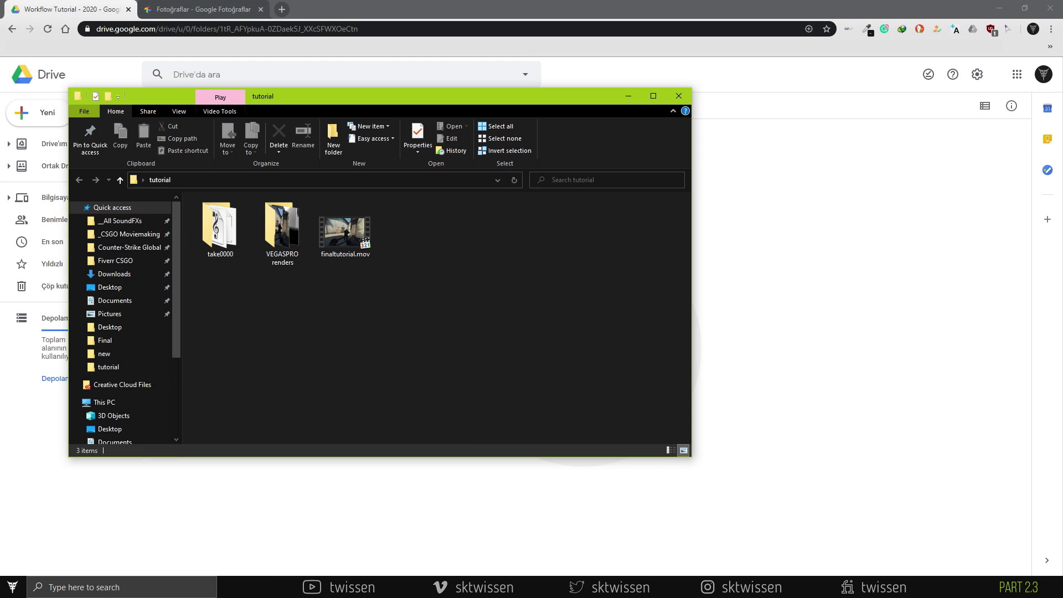
left_click_drag(344, 230, 801, 318)
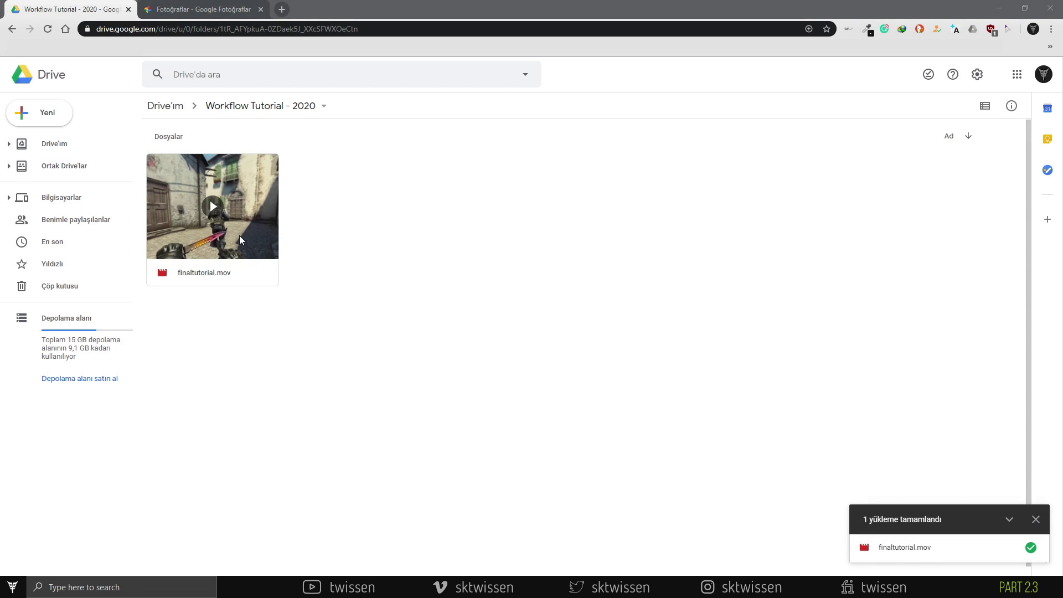
Check the uploaded video's Open with menu, then switch to the Google Photos tab.
right_click(240, 234)
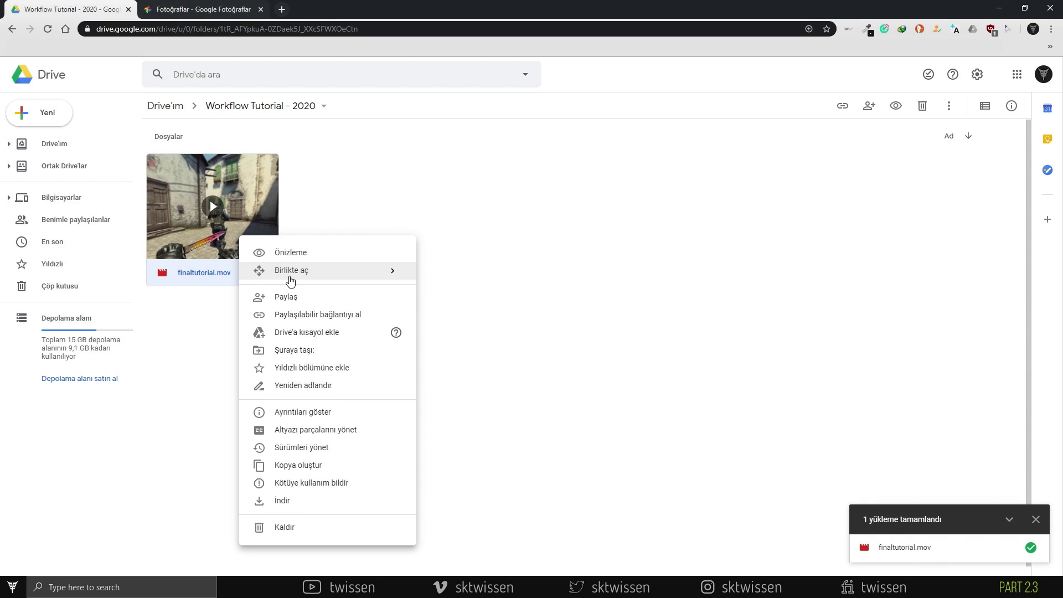
mouse_move(347, 273)
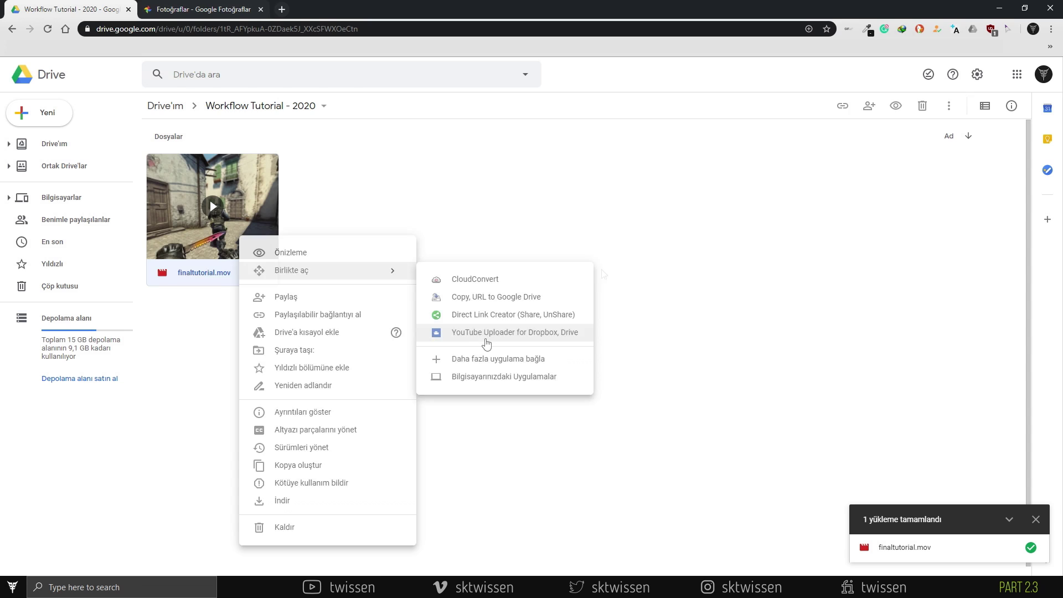
left_click(480, 255)
left_click(197, 11)
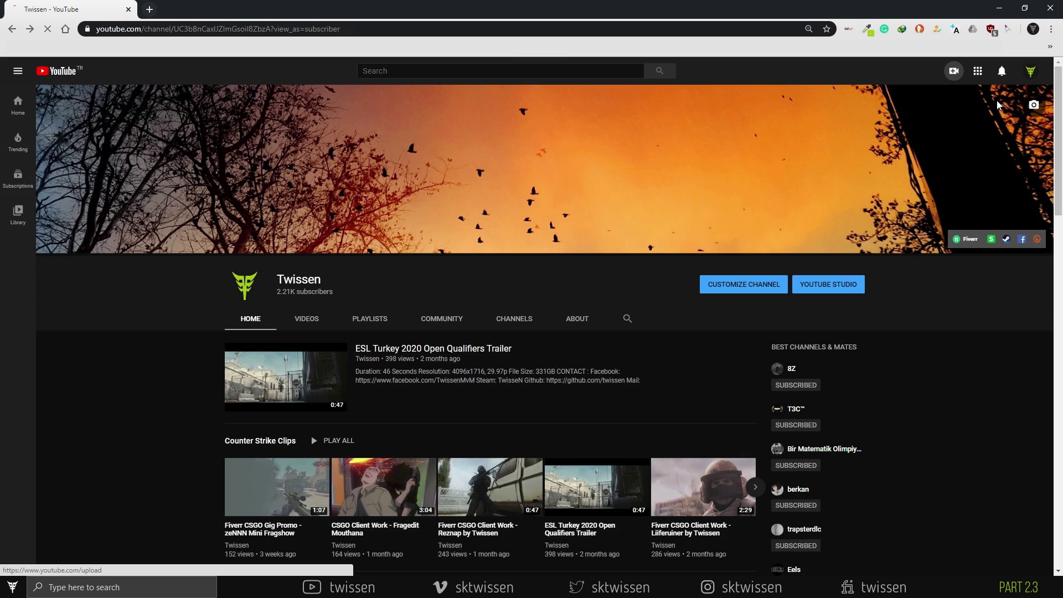
Return to YouTube's classic uploader, giving 'something missing' as feedback.
left_click(673, 103)
left_click(553, 316)
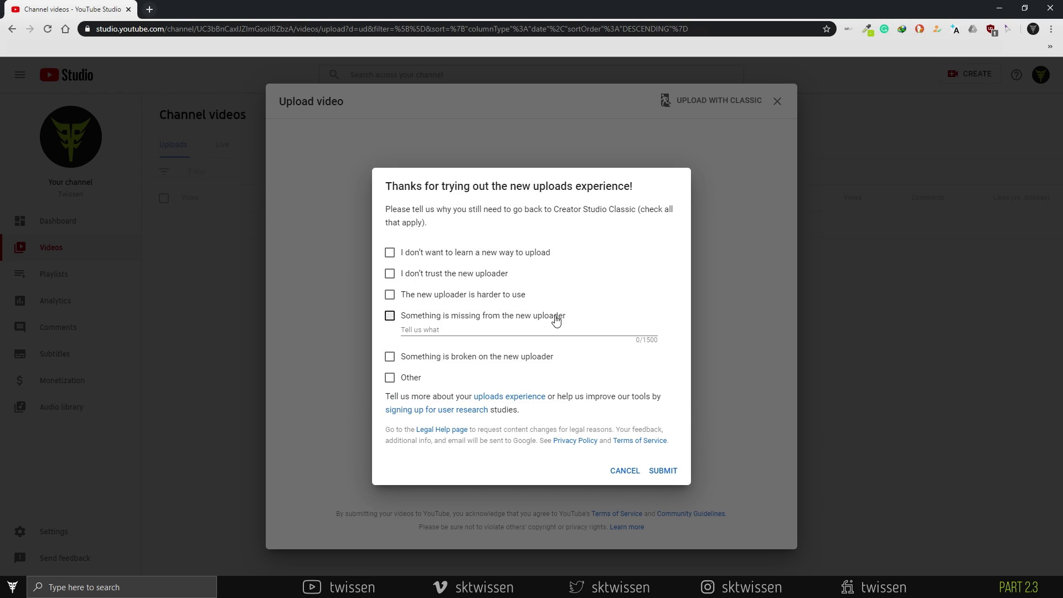
left_click(660, 472)
Import the rendered clip from Google Photos as an unlisted upload.
left_click_drag(705, 126, 662, 124)
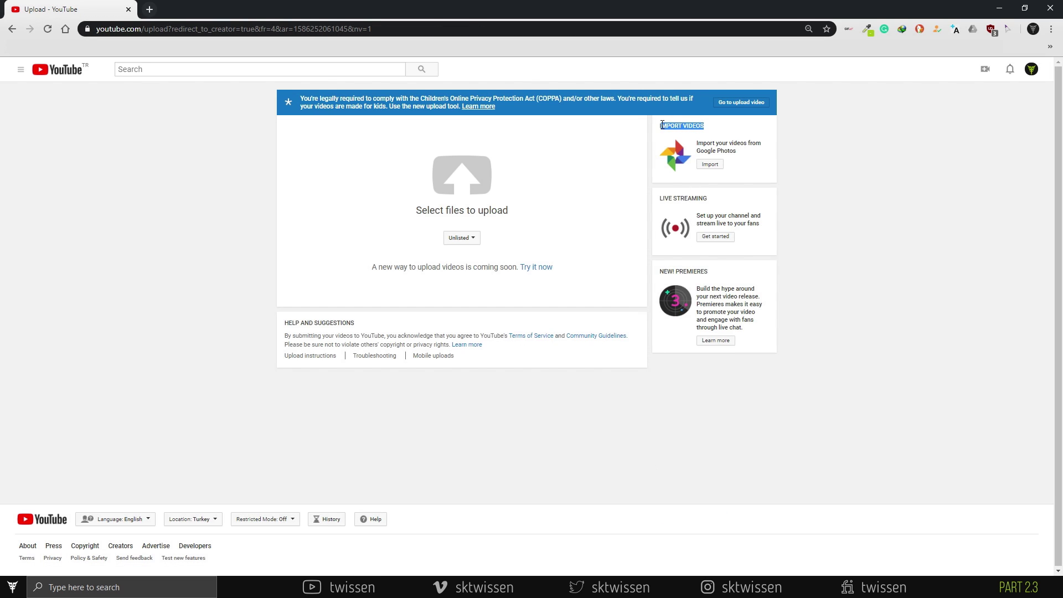
left_click(709, 164)
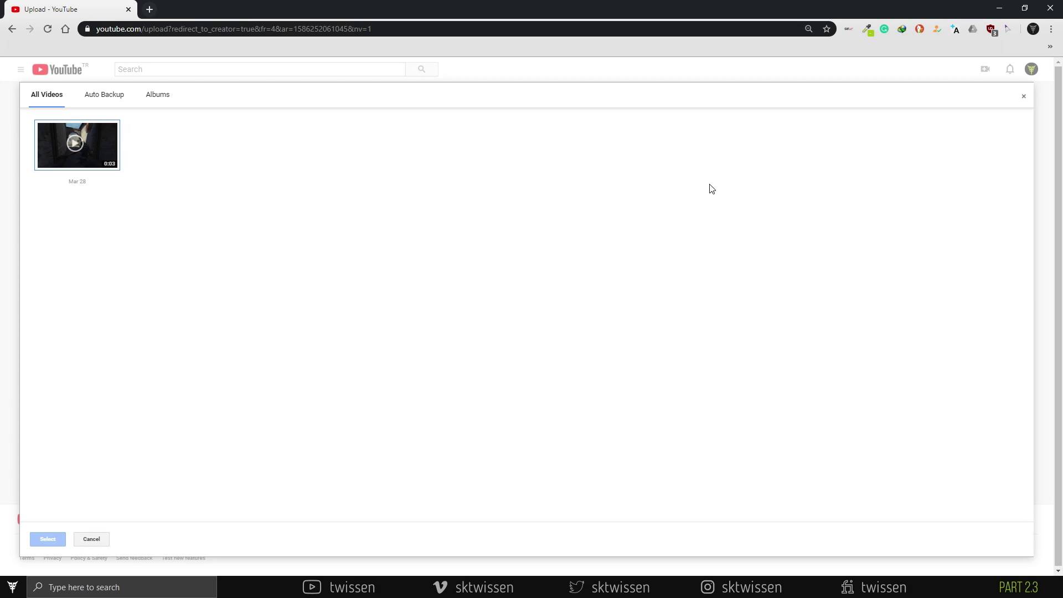
left_click(77, 148)
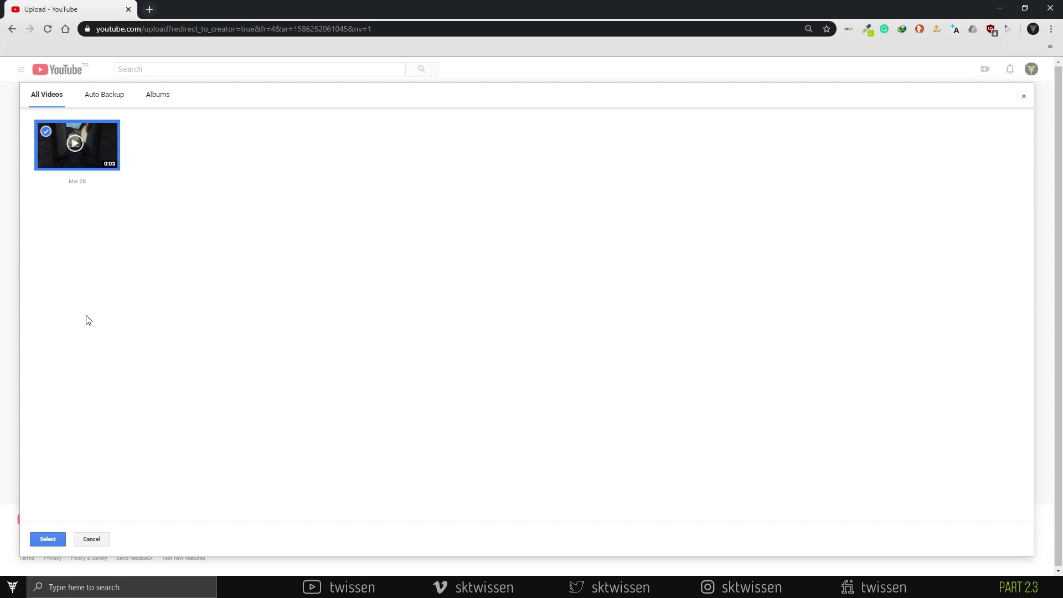
left_click(50, 541)
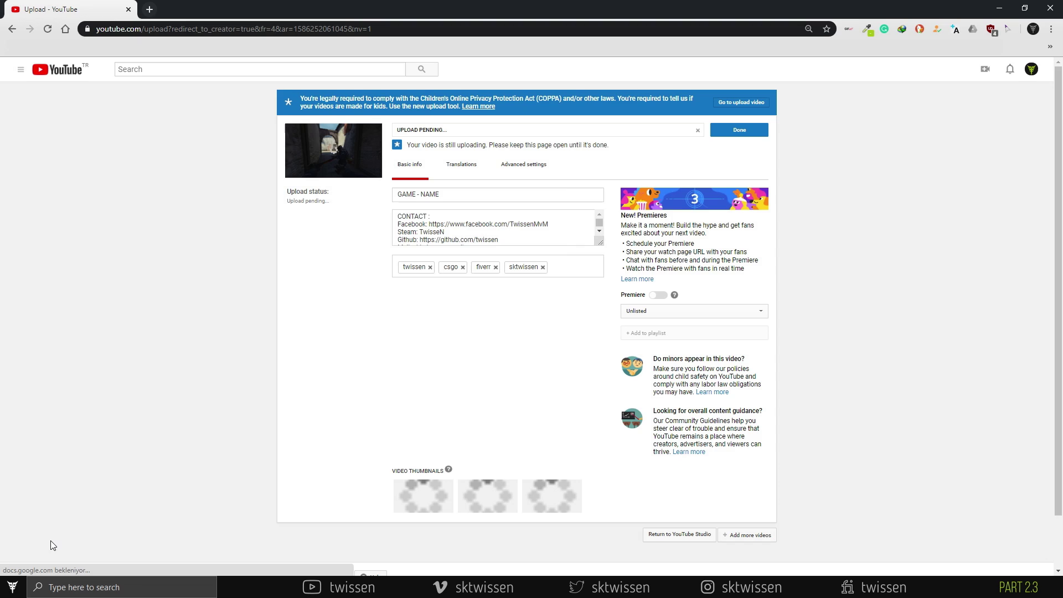